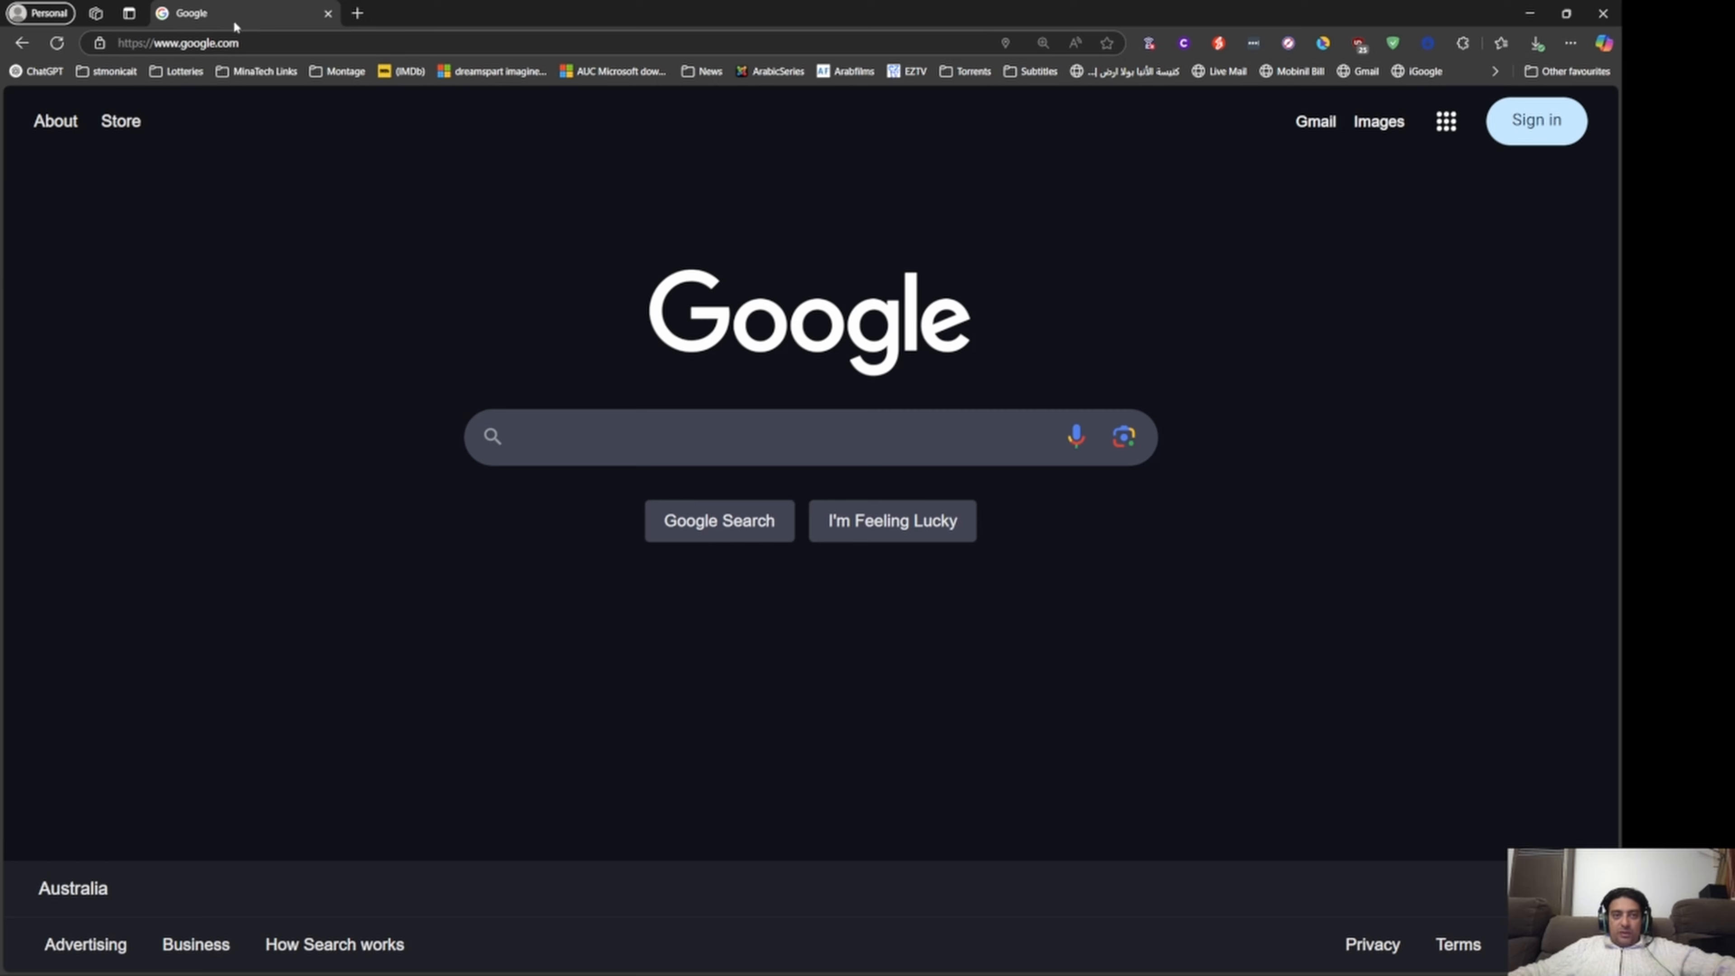
Search Google for "download windows 11 iso" and open Microsoft's Download Windows 11 page.
{"action": "left_click", "coordinate": [528, 430]}
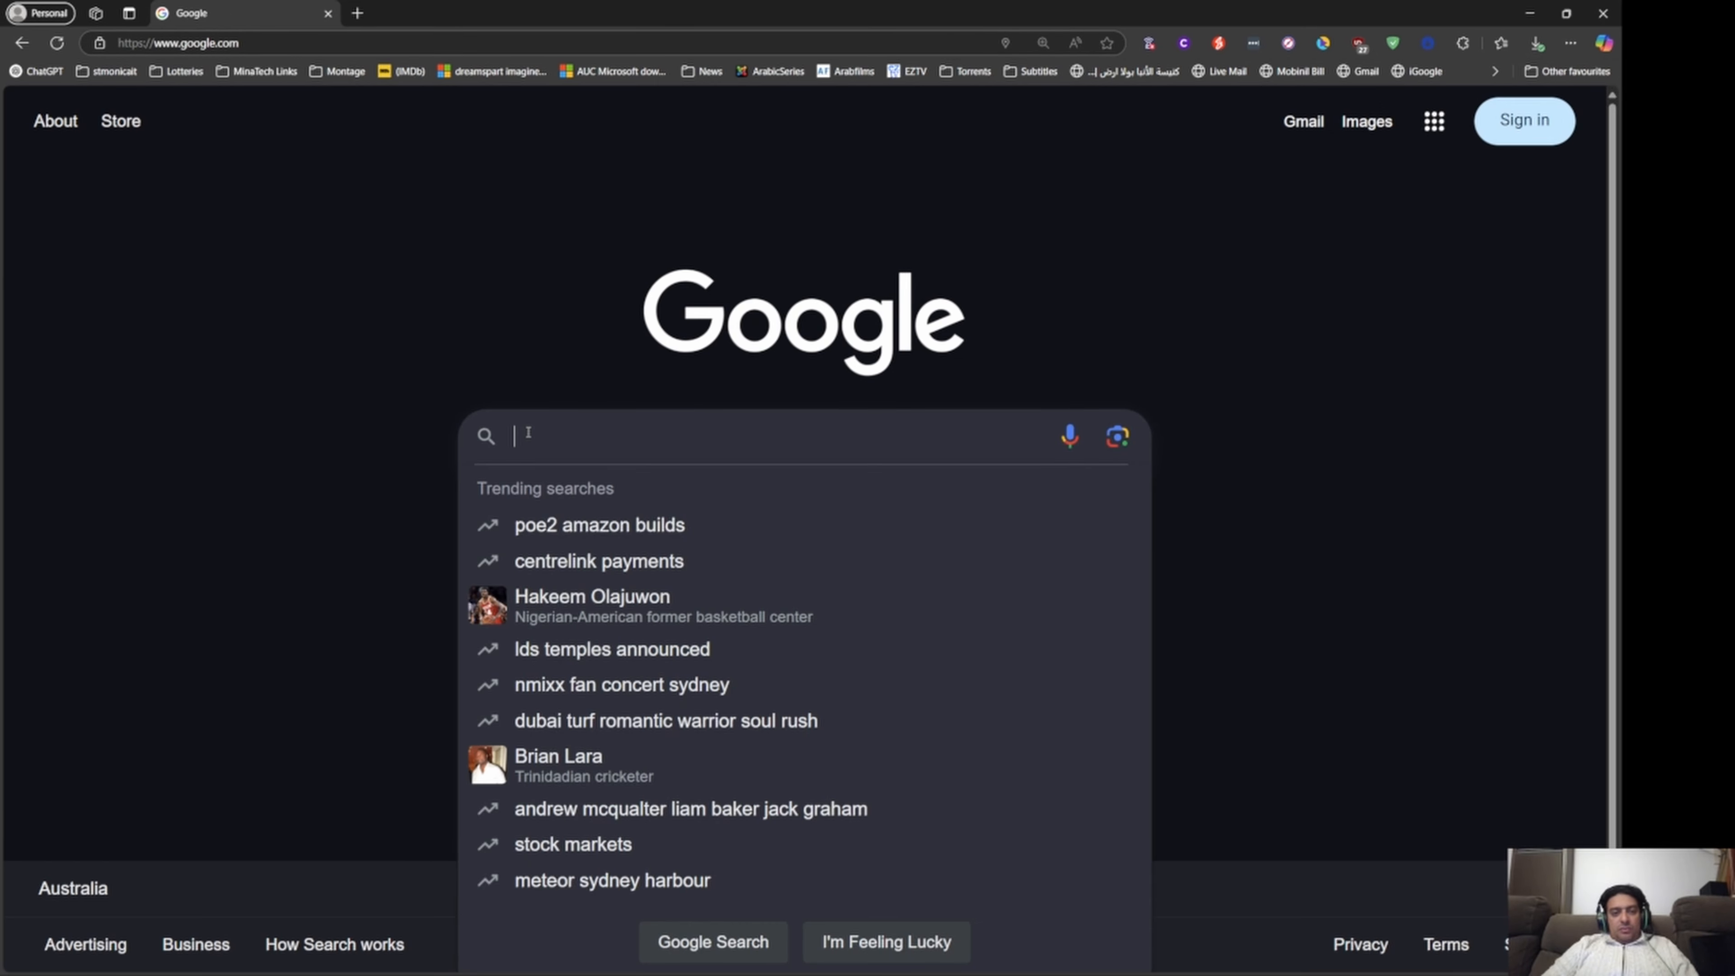
{"action": "type", "text": "dow"}
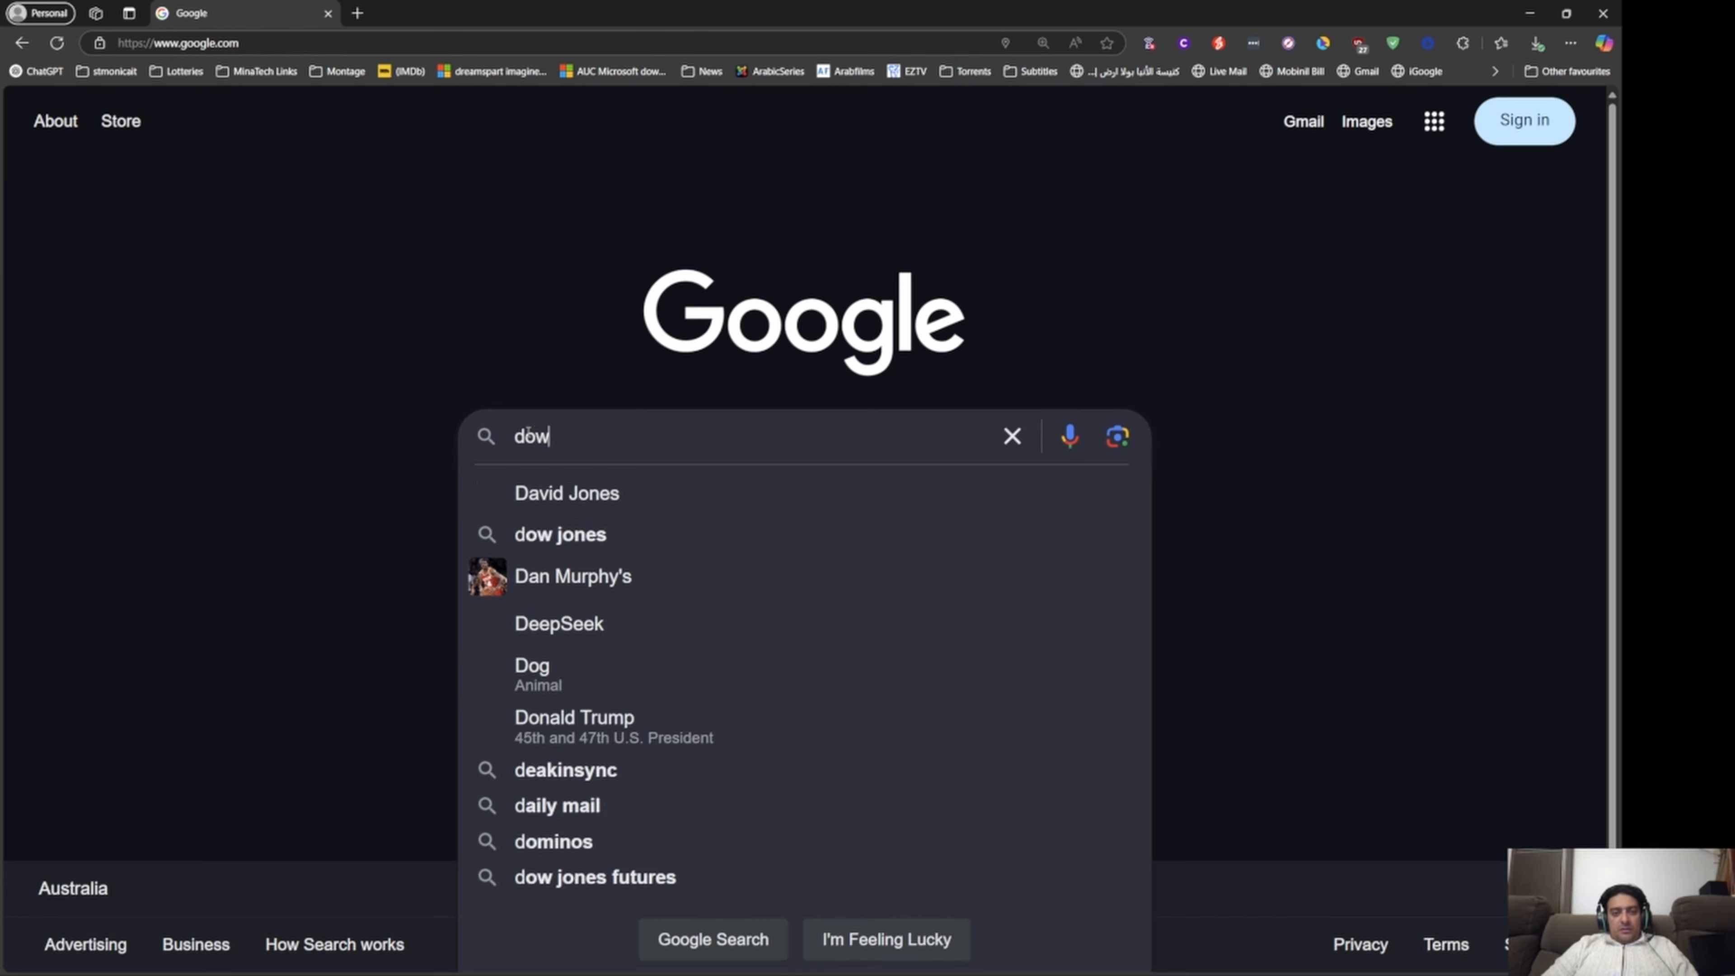
{"action": "type", "text": "nload windows 11 is"}
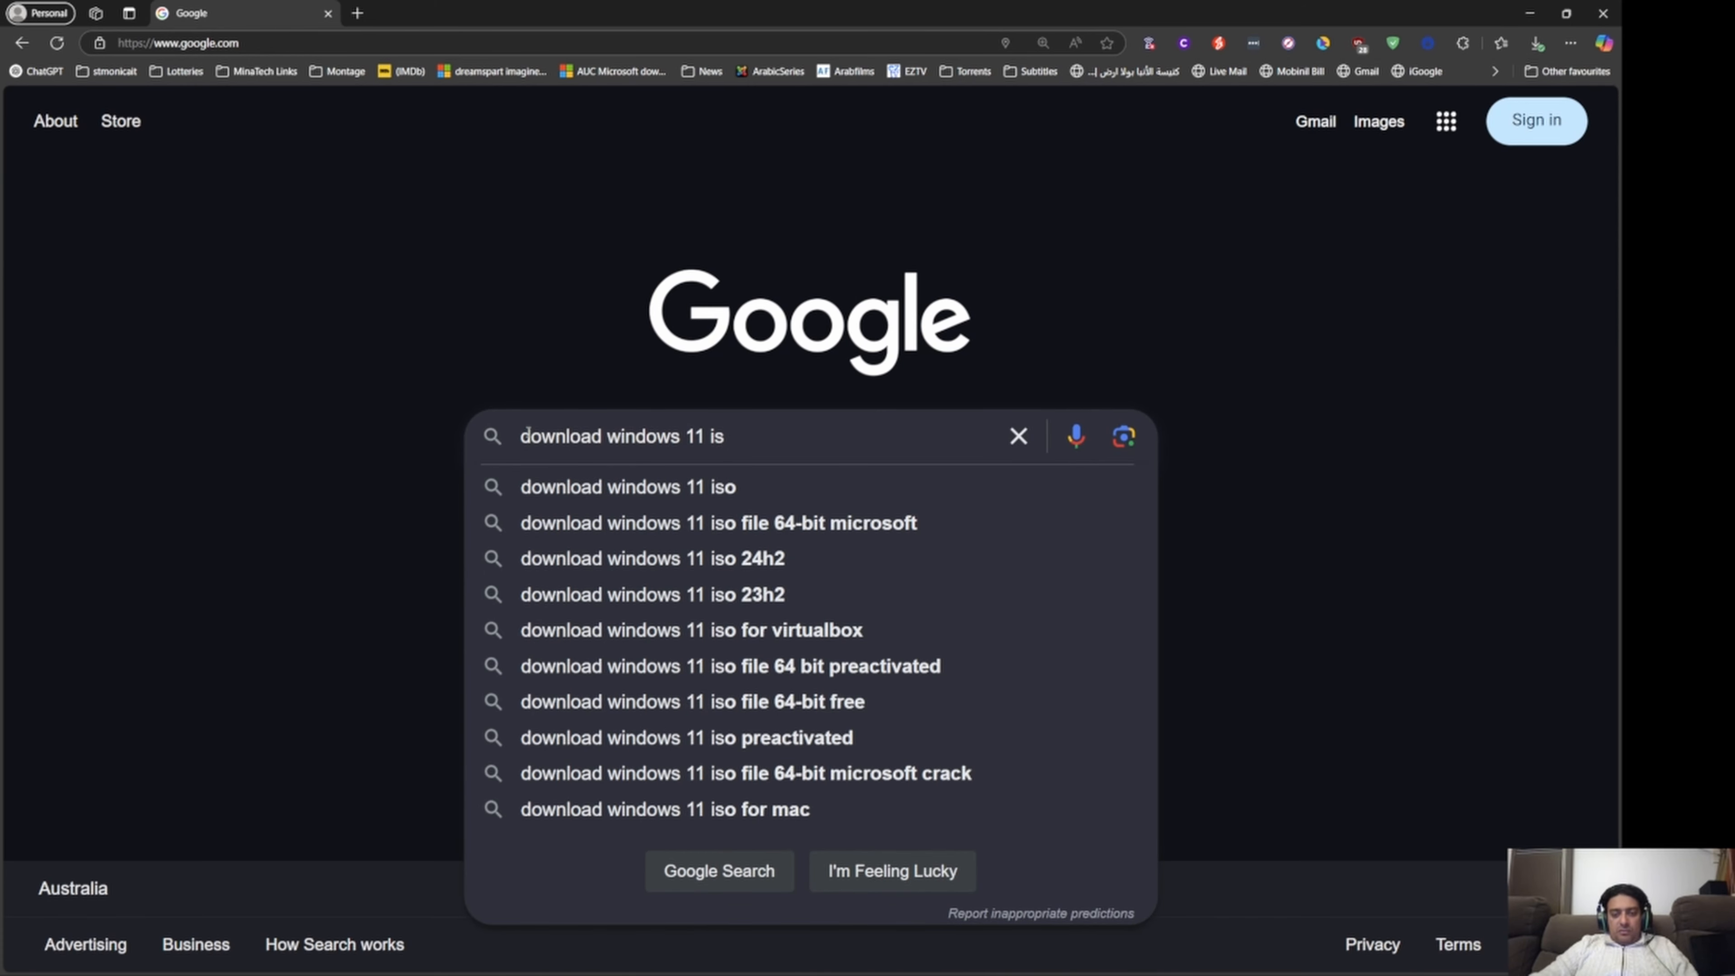
{"action": "type", "text": "o"}
{"action": "key", "text": "Return"}
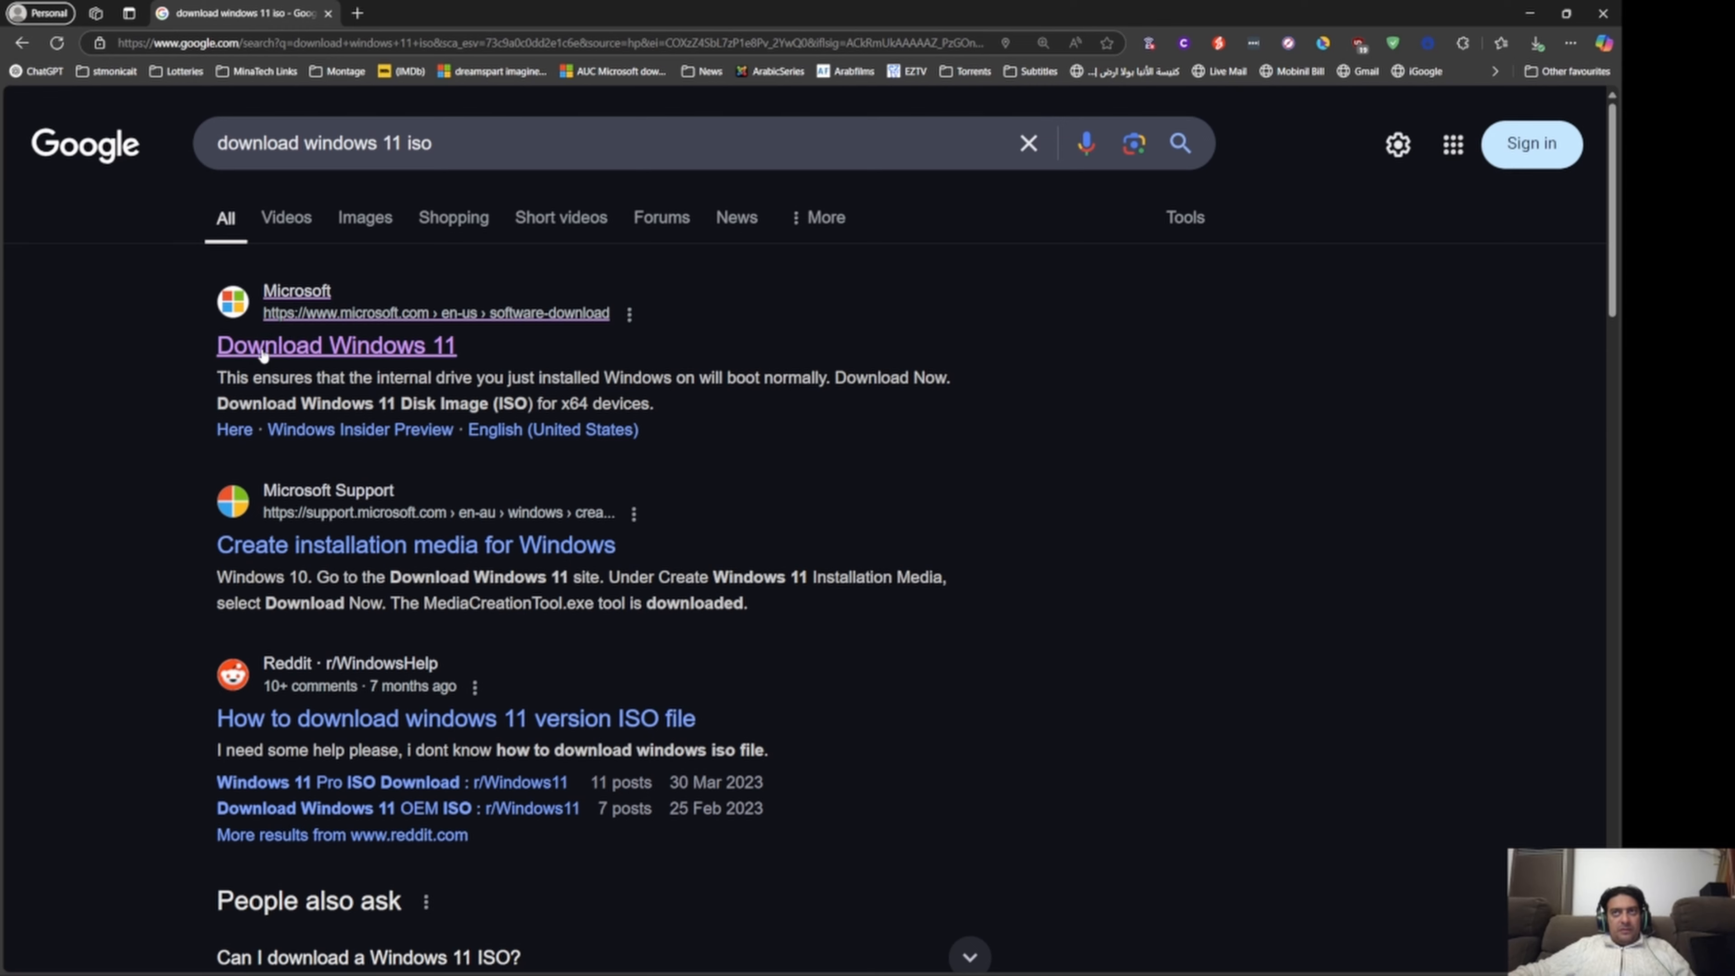
{"action": "key", "text": "ctrl+plus"}
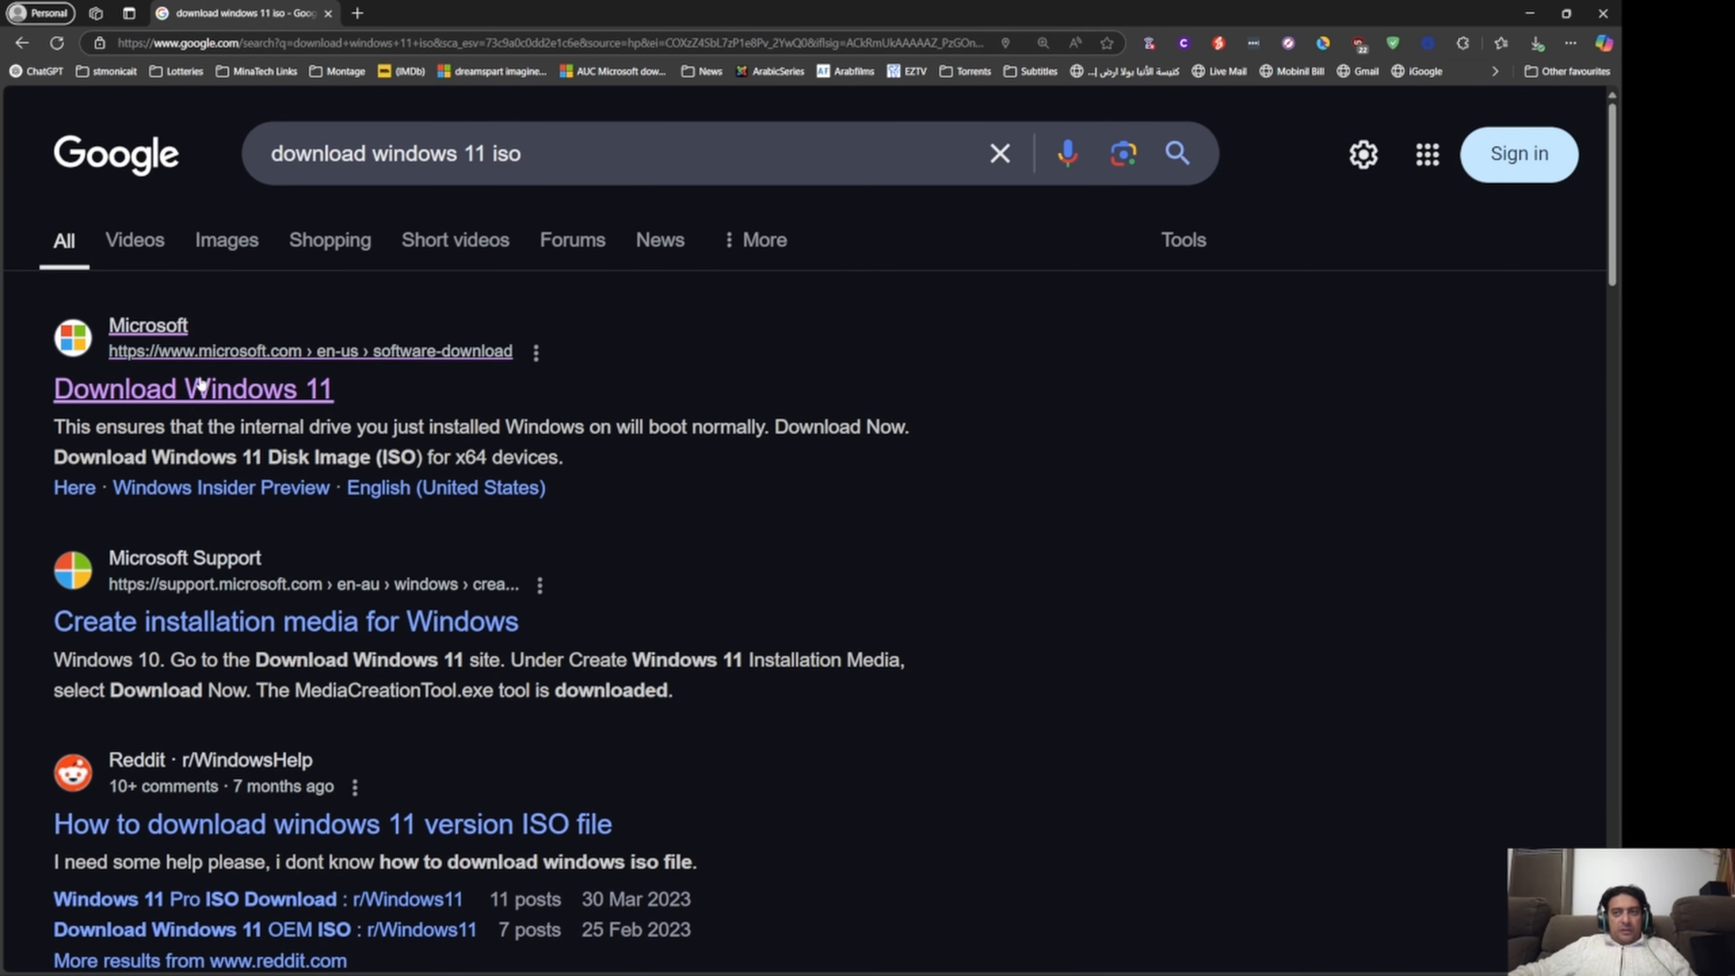
{"action": "left_click", "coordinate": [131, 399]}
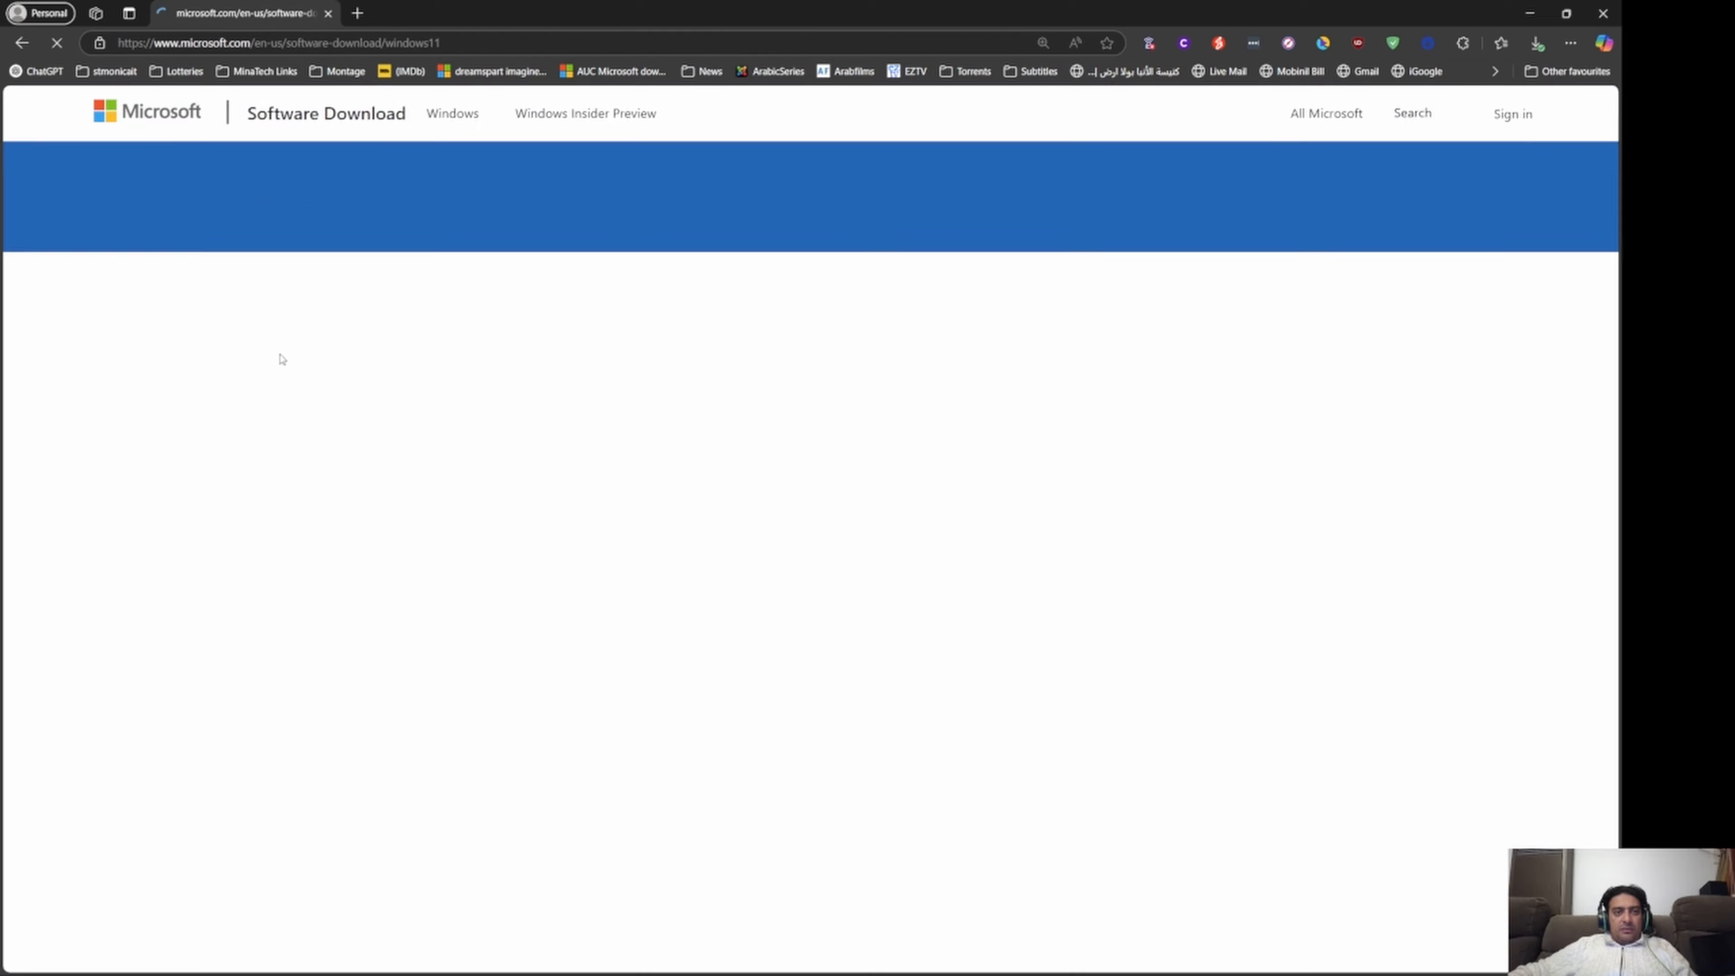
Choose Windows 11 (multi-edition ISO for x64 devices) as the disk image and request its download.
{"action": "scroll", "coordinate": [292, 368], "scroll_direction": "down", "scroll_amount": 3}
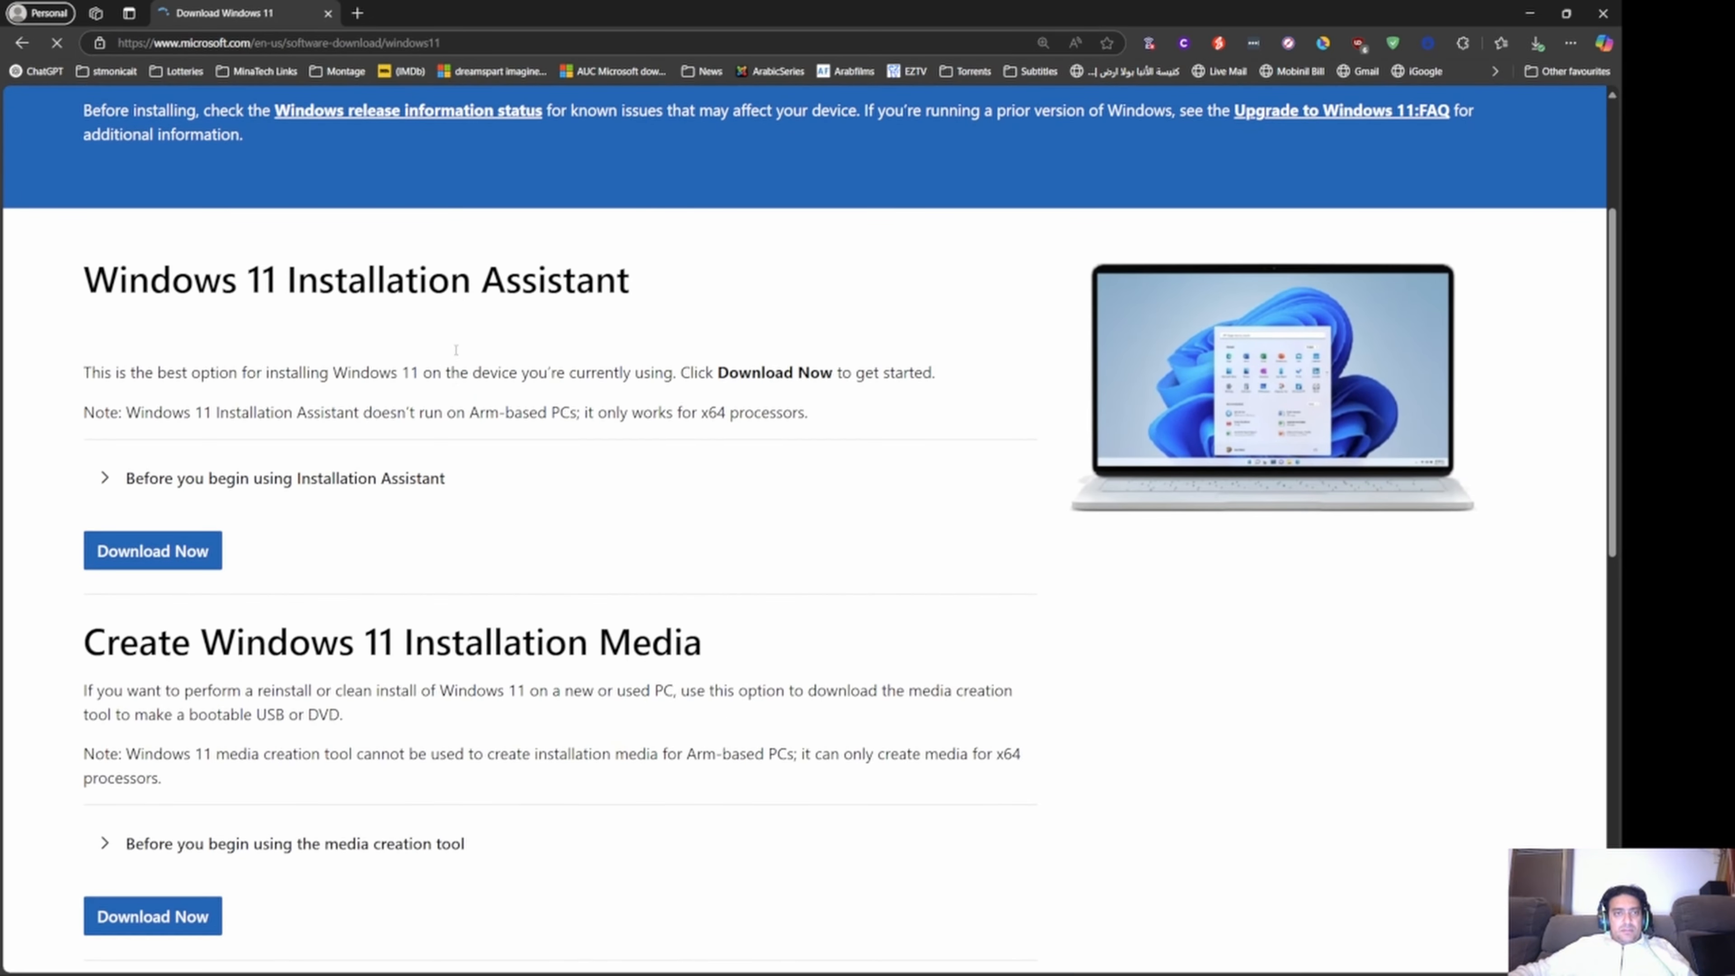
{"action": "scroll", "coordinate": [455, 357], "scroll_direction": "down", "scroll_amount": 5}
{"action": "scroll", "coordinate": [455, 357], "scroll_direction": "down", "scroll_amount": 5}
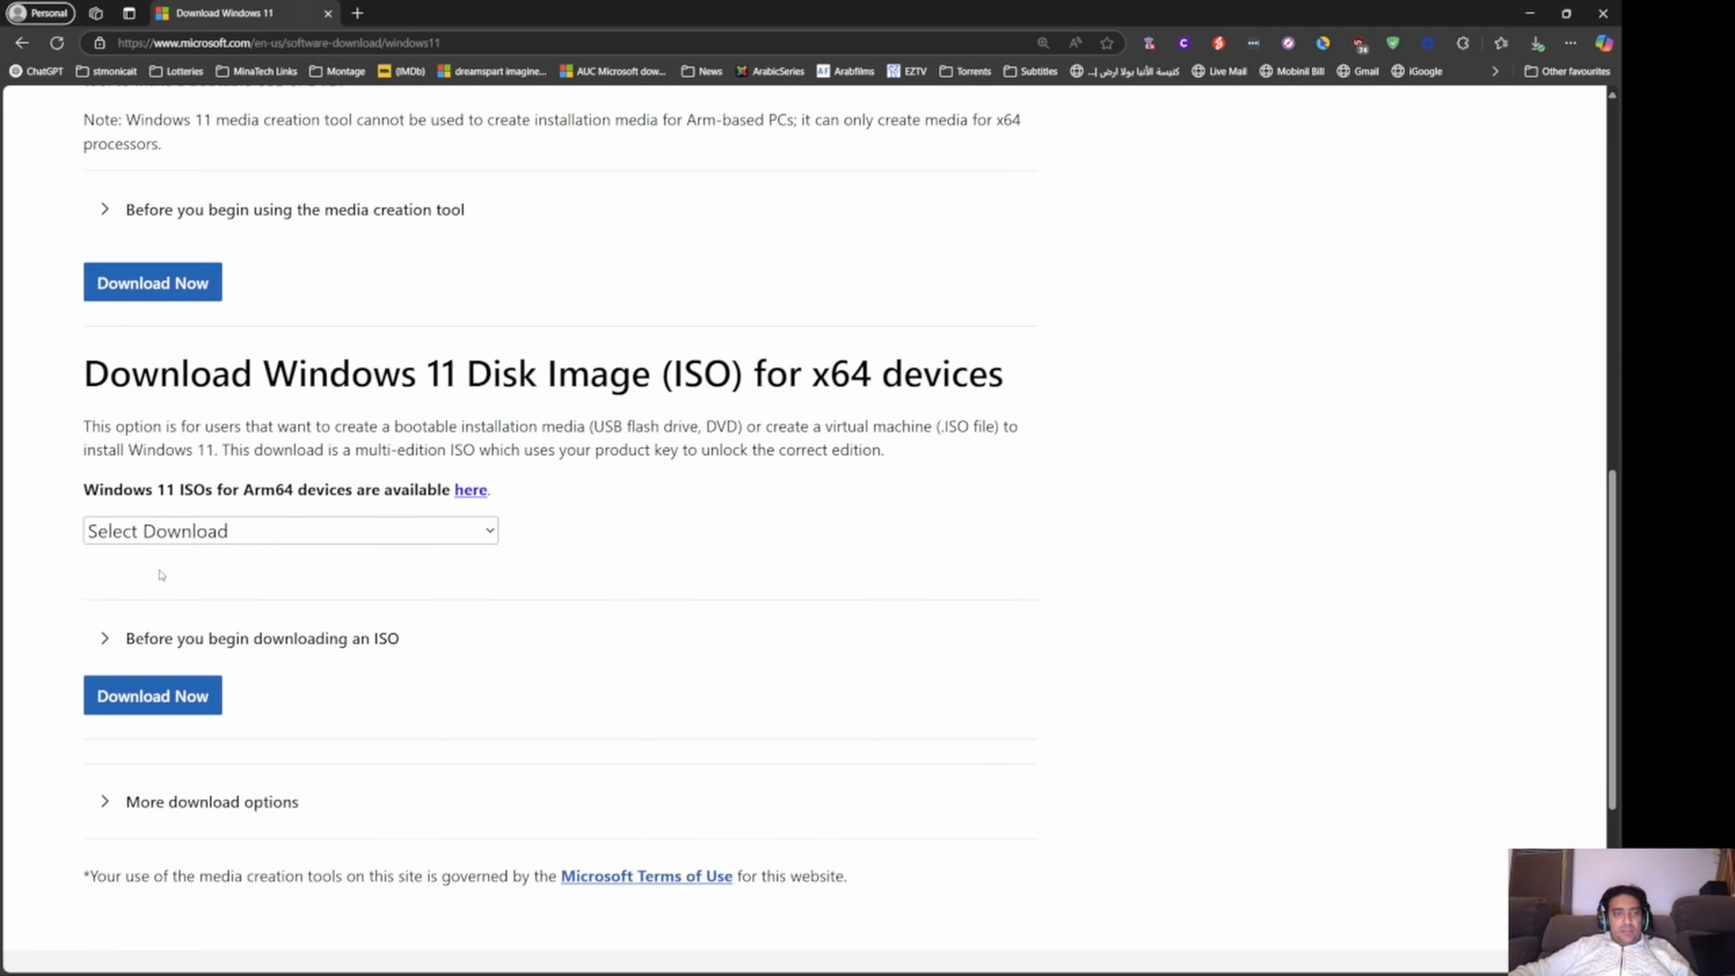
{"action": "left_click", "coordinate": [149, 541]}
{"action": "left_click", "coordinate": [191, 597]}
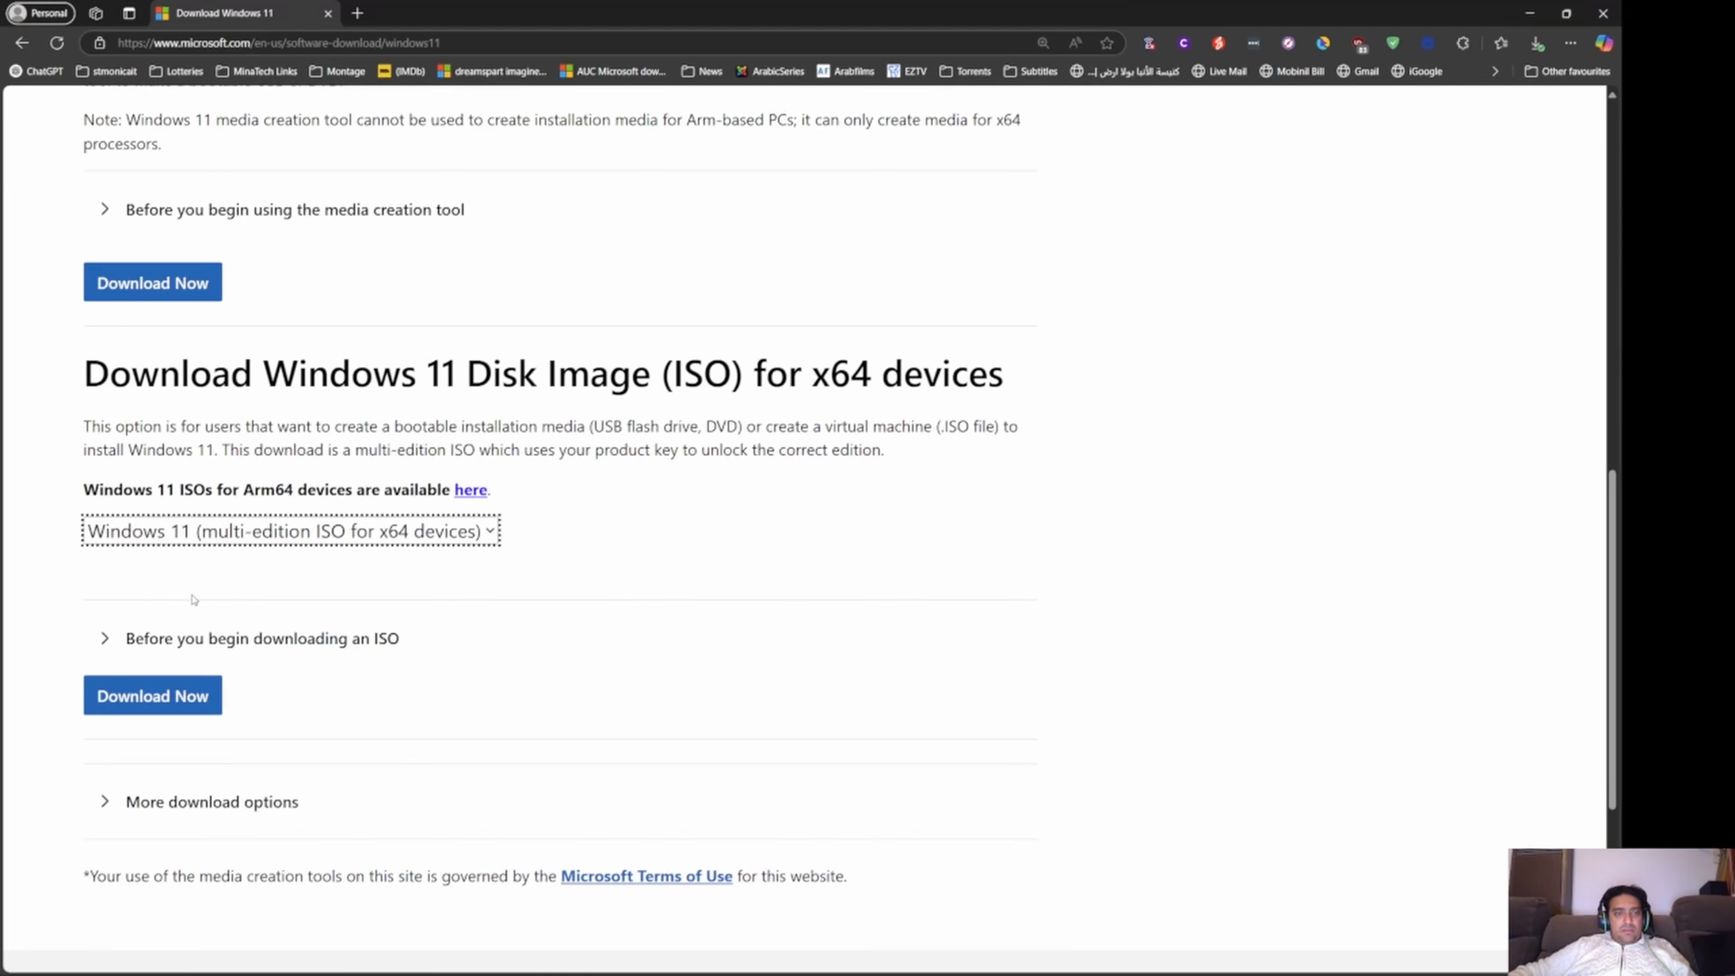
{"action": "left_click", "coordinate": [155, 692]}
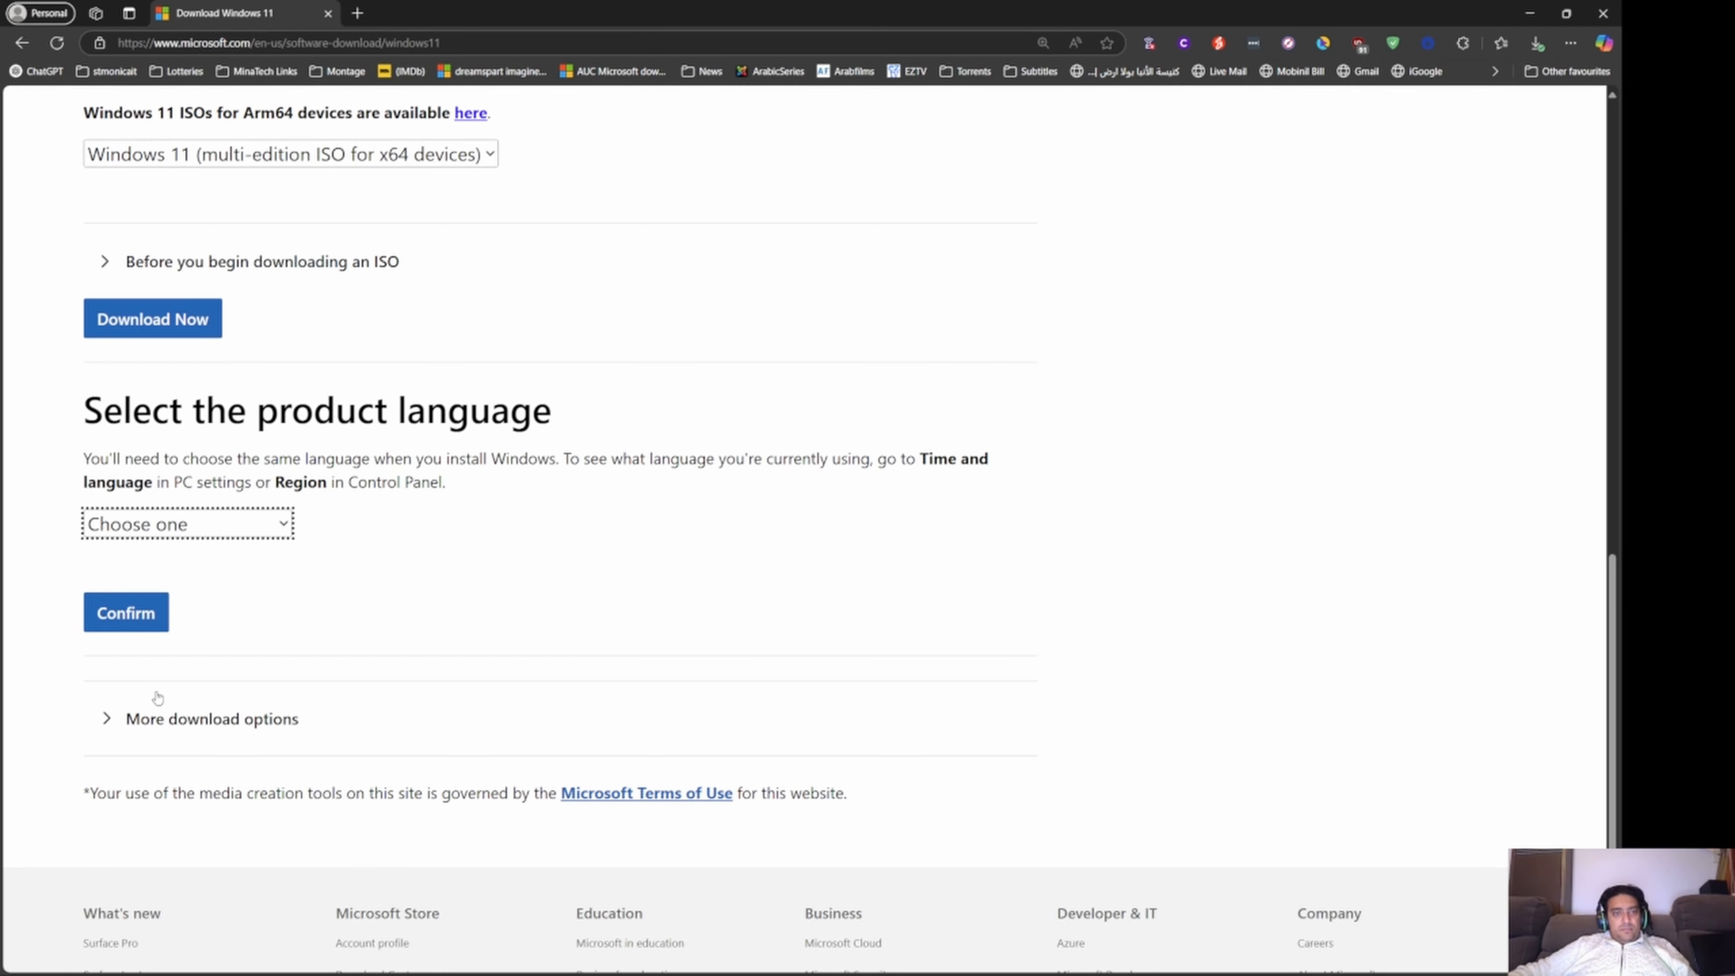
Confirm English International as the product language and start the 64-bit ISO download.
{"action": "left_click", "coordinate": [146, 341]}
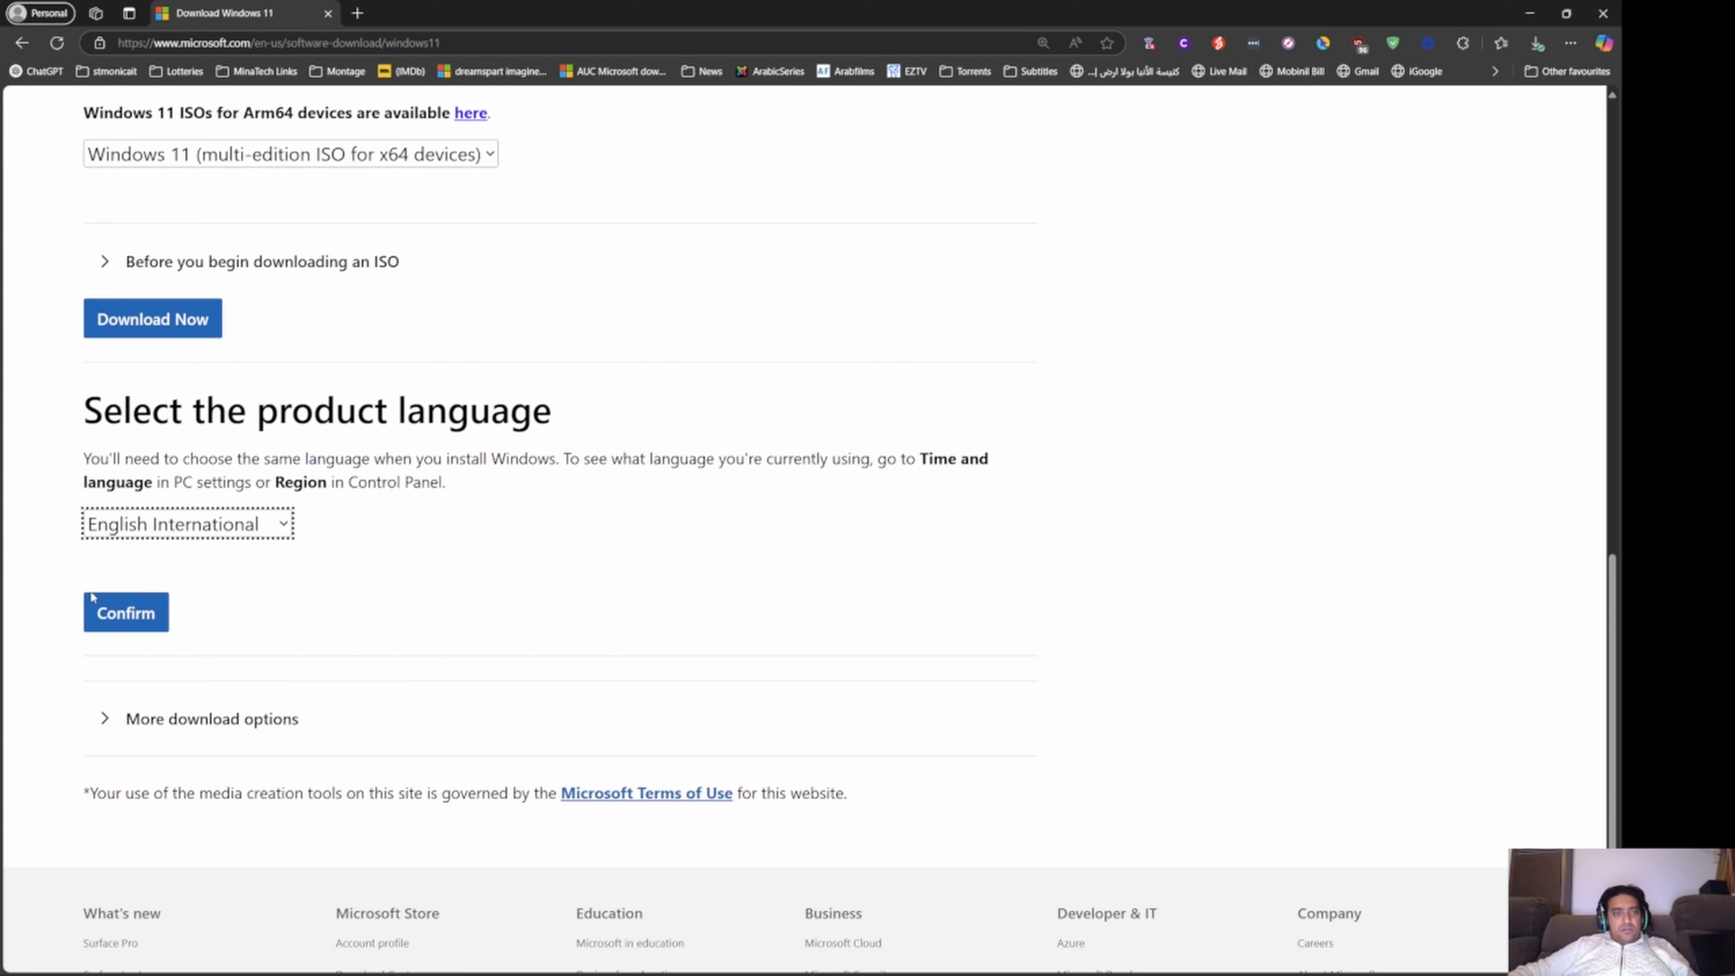
{"action": "left_click", "coordinate": [127, 612]}
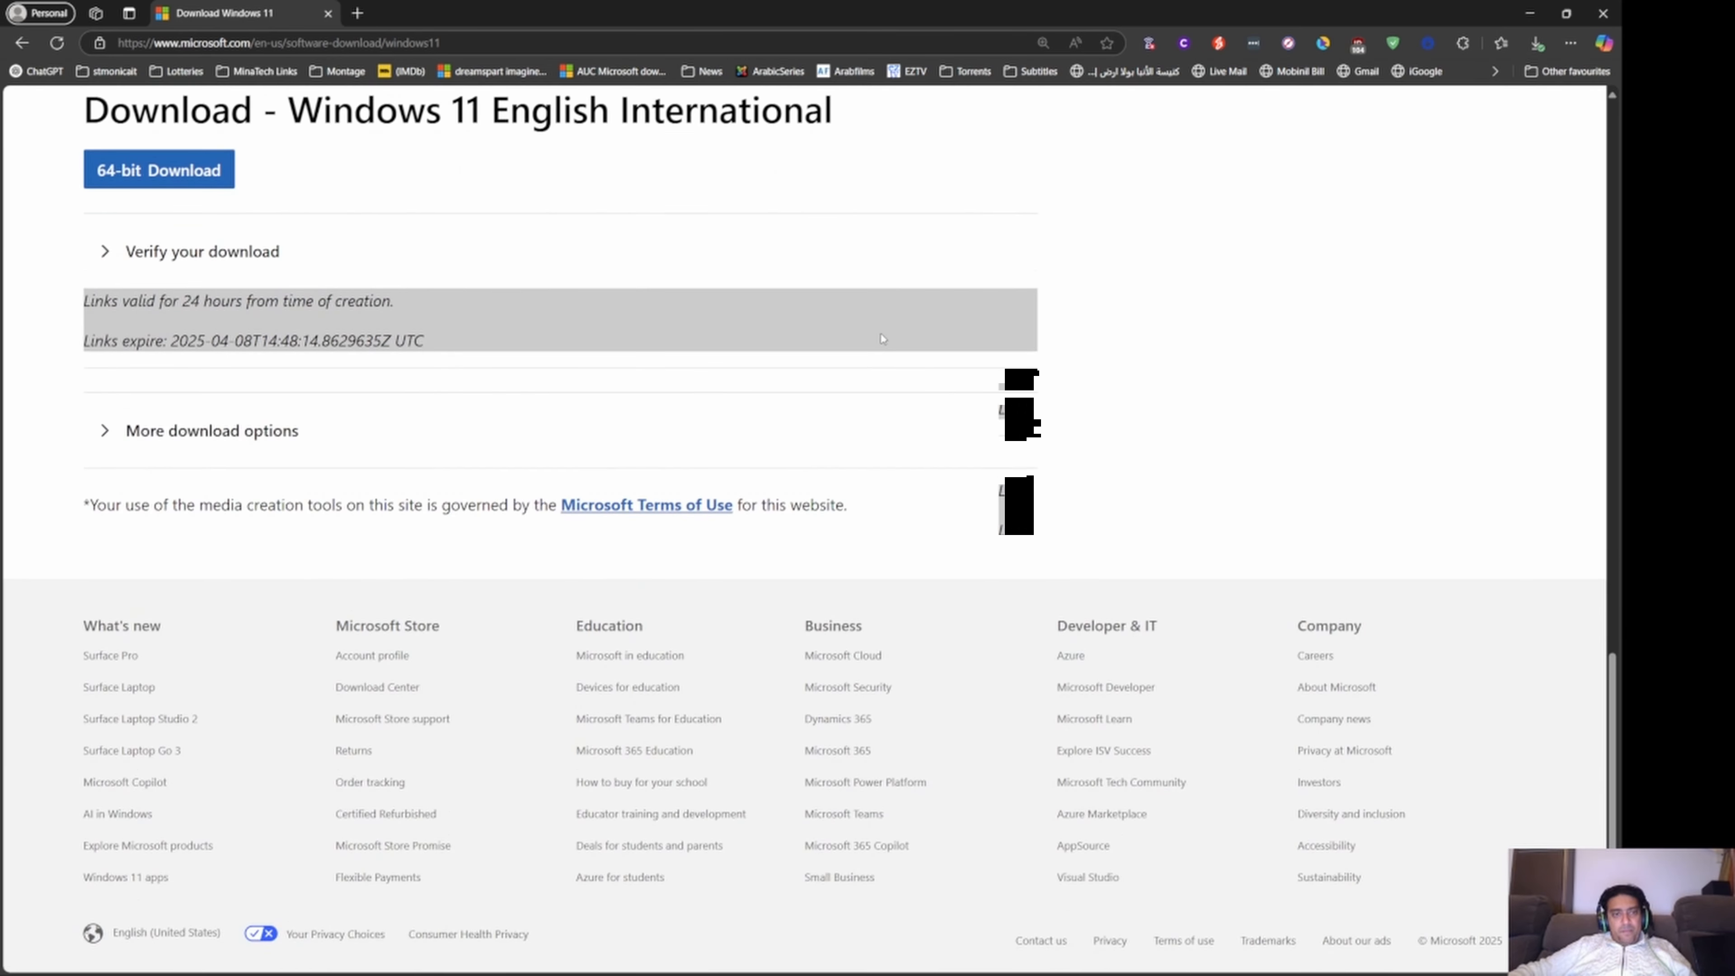
{"action": "left_click", "coordinate": [193, 182]}
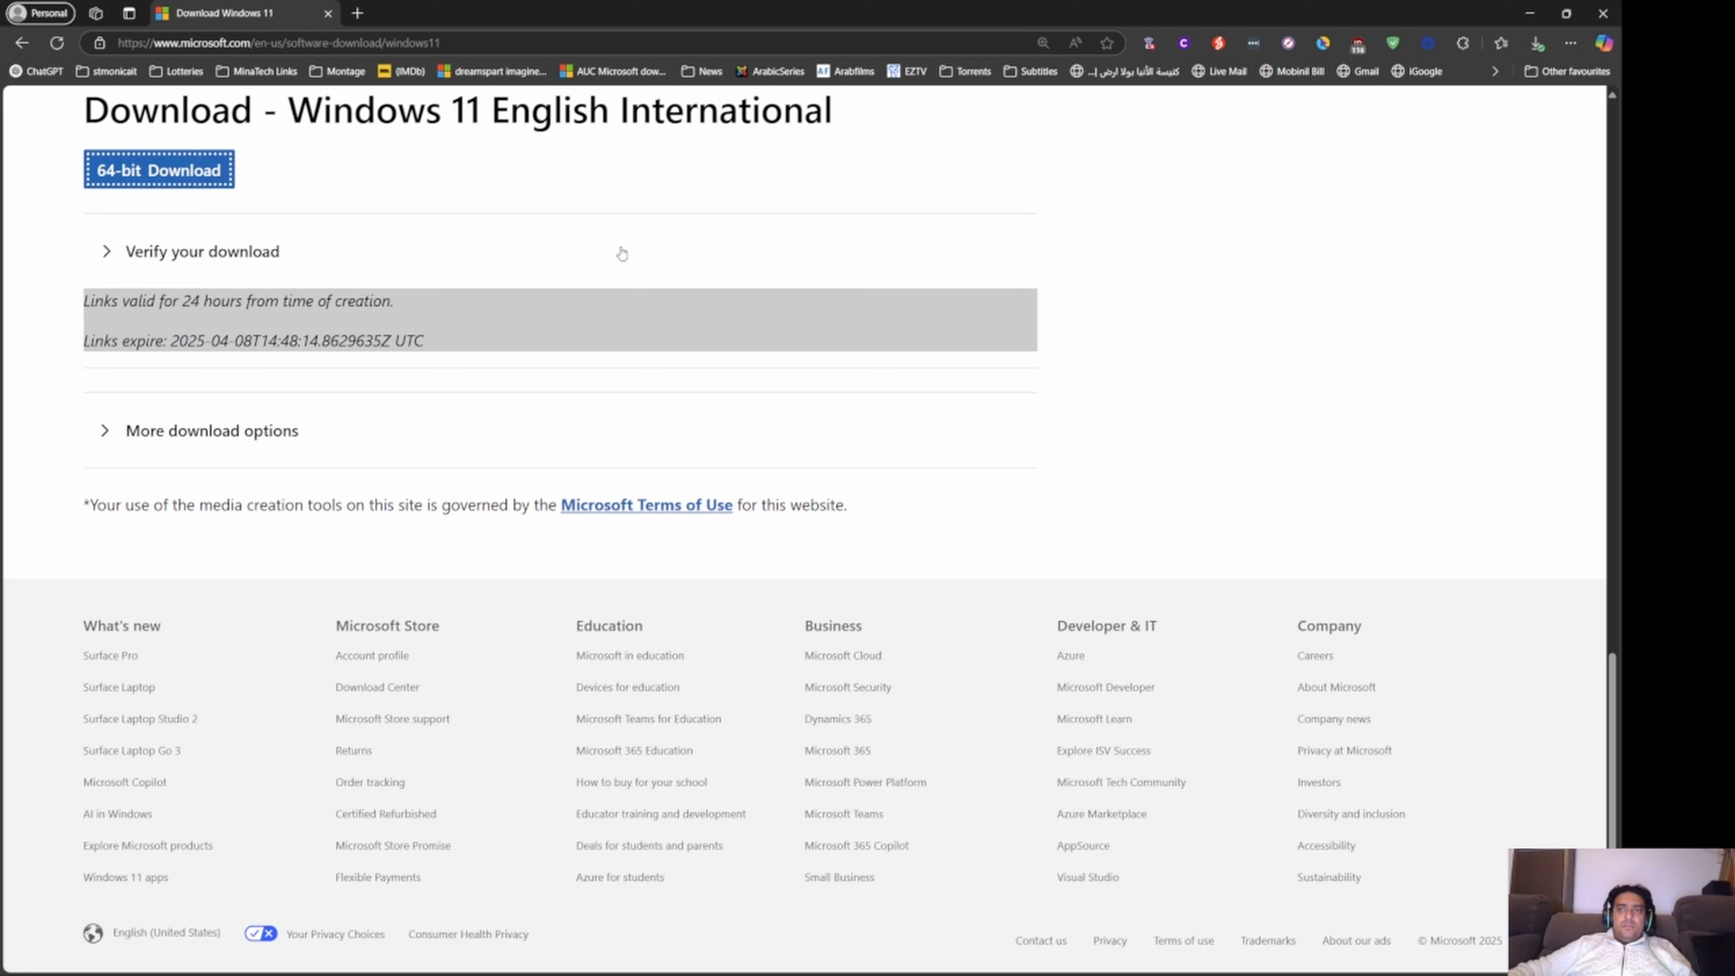
{"action": "left_click", "coordinate": [179, 181]}
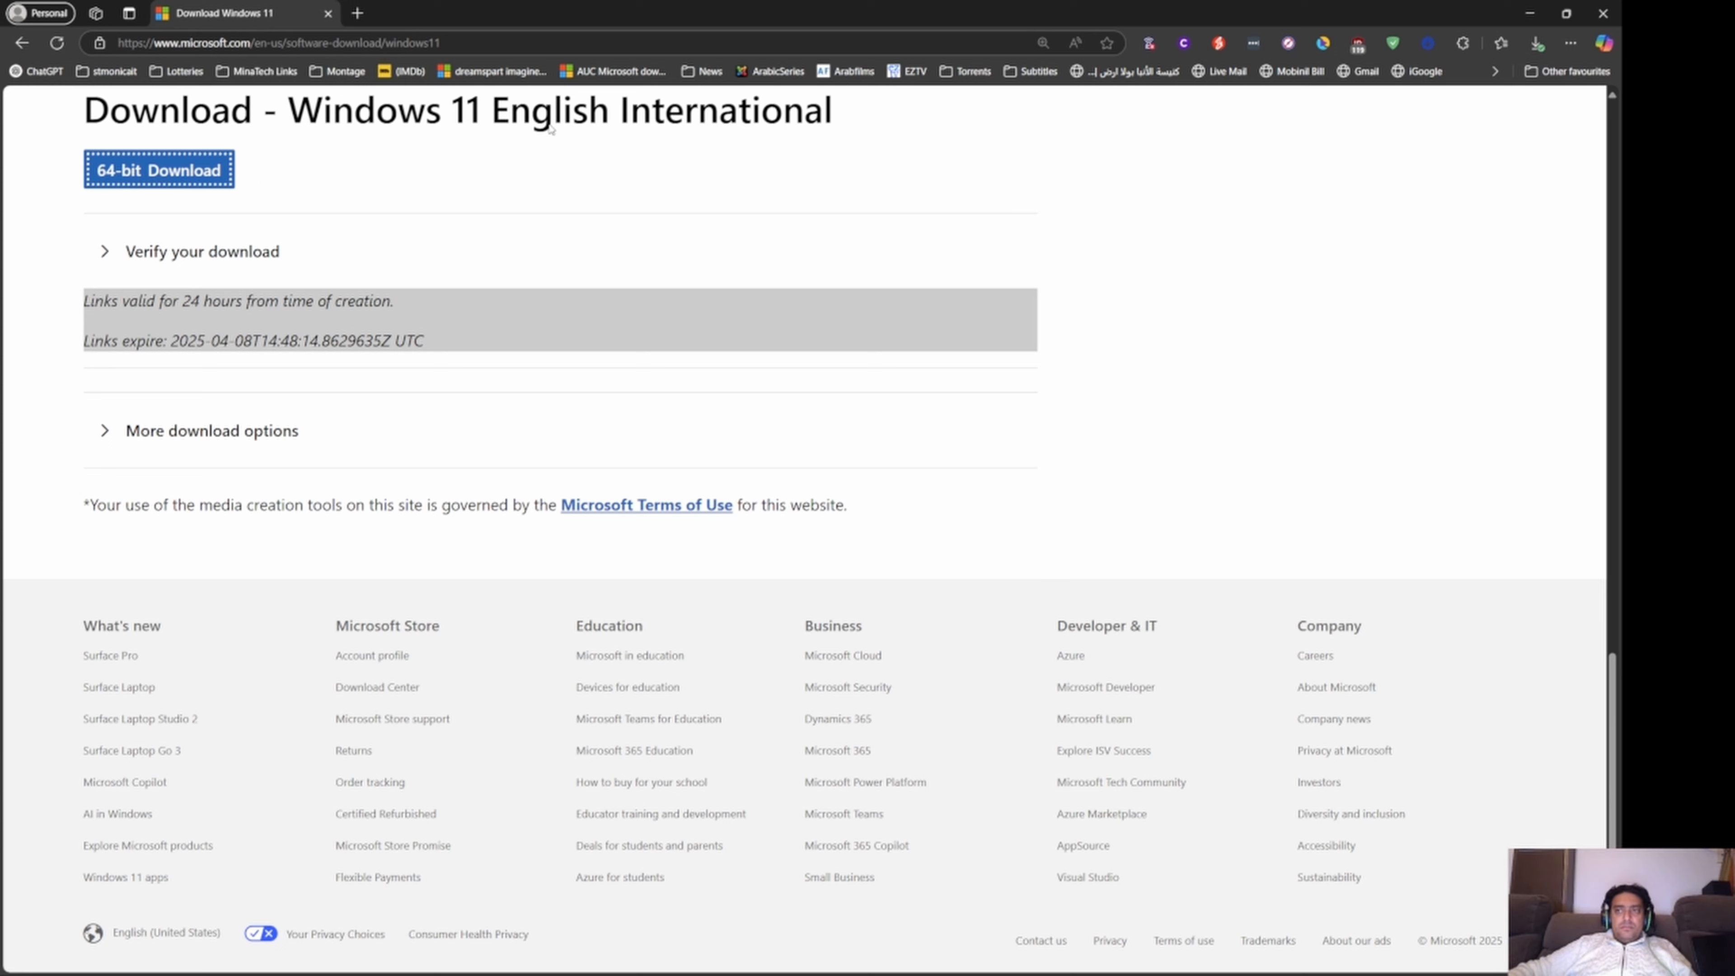
{"action": "left_click", "coordinate": [1541, 45]}
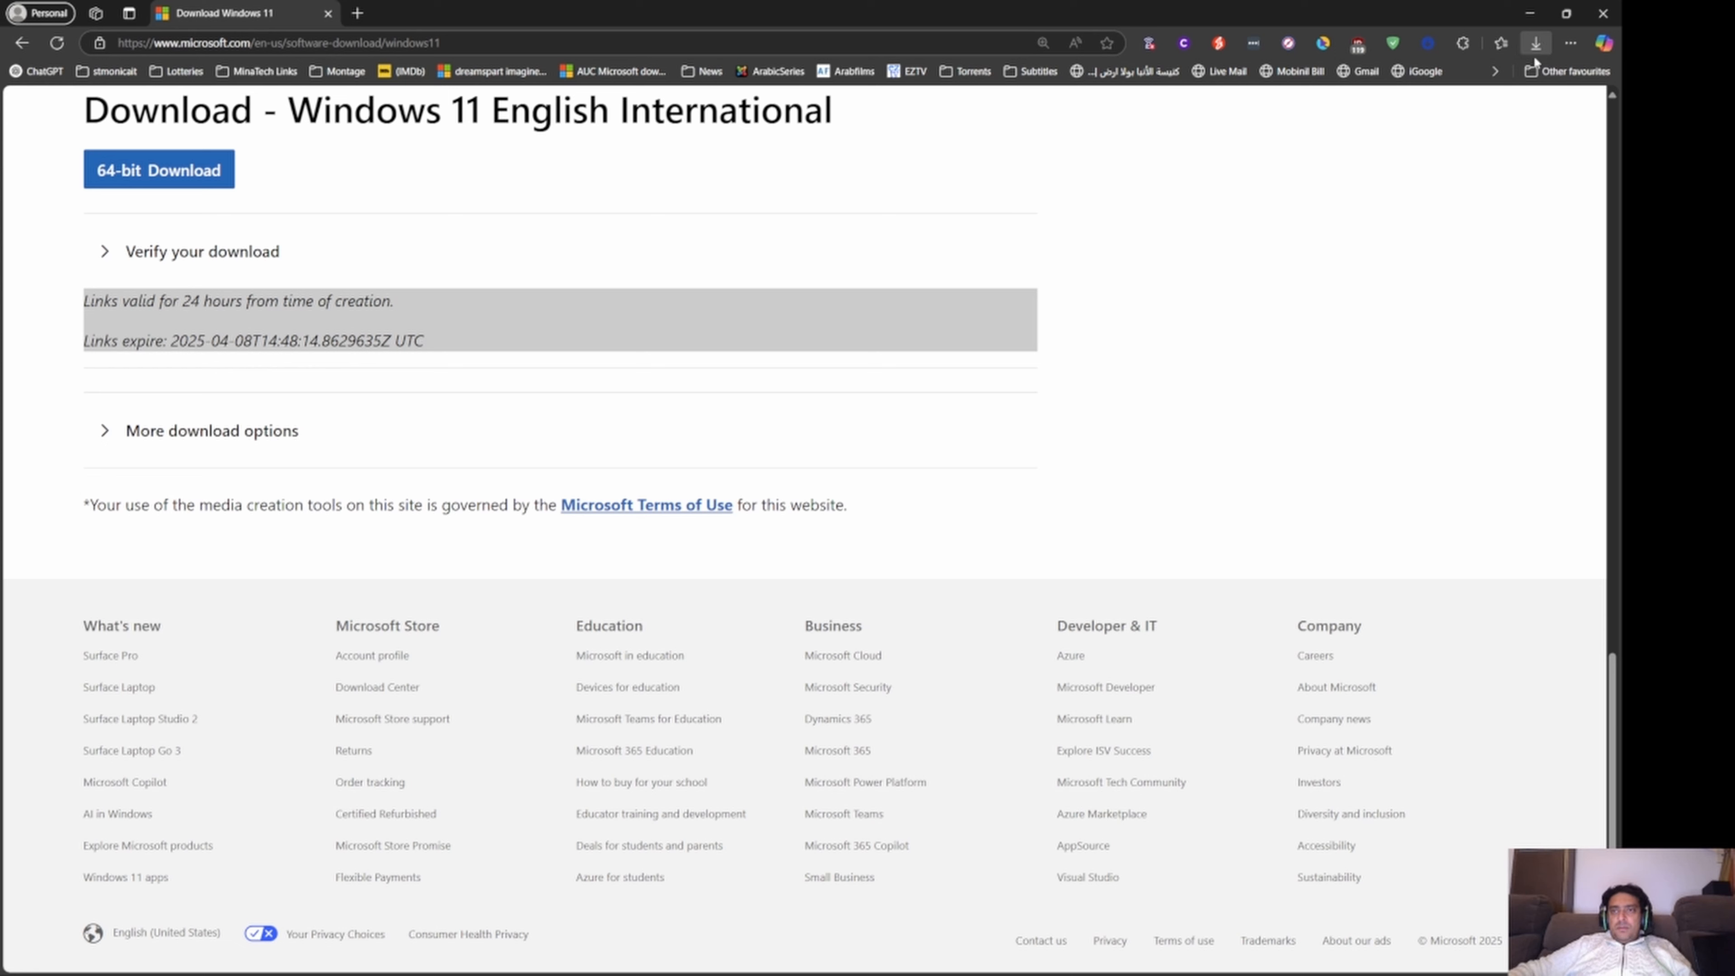
{"action": "left_click", "coordinate": [109, 178]}
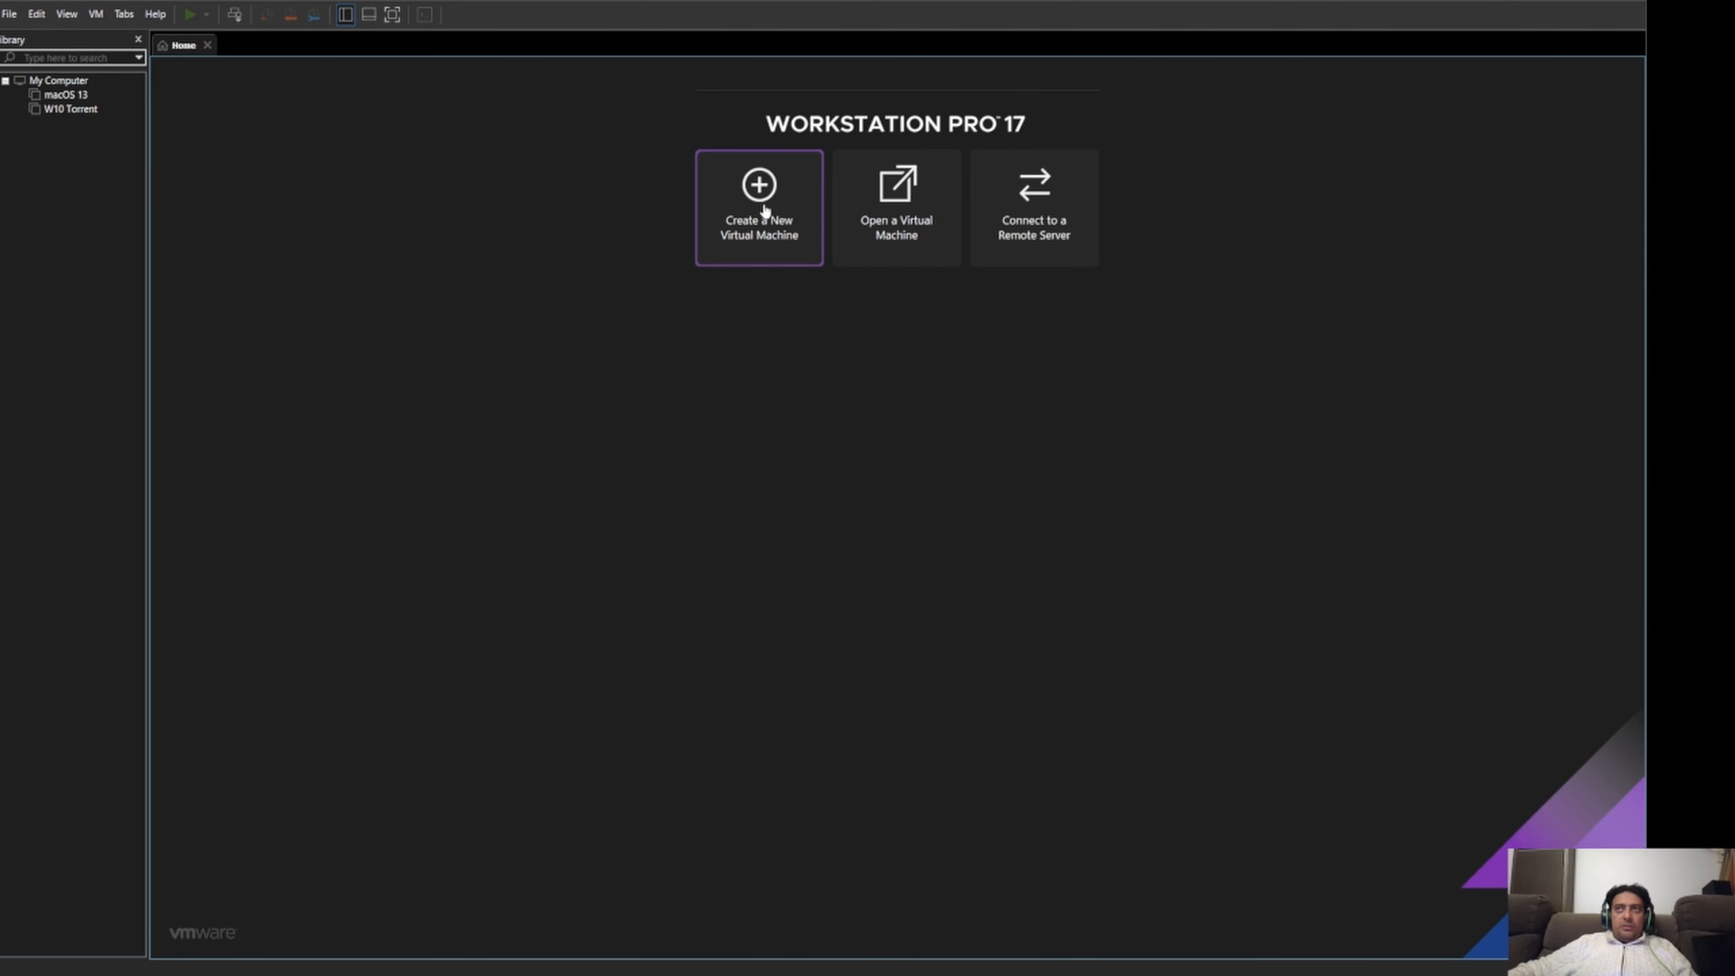
Switch to VMware Workstation and start creating a new virtual machine with the Custom (advanced) configuration.
{"action": "left_click", "coordinate": [774, 231]}
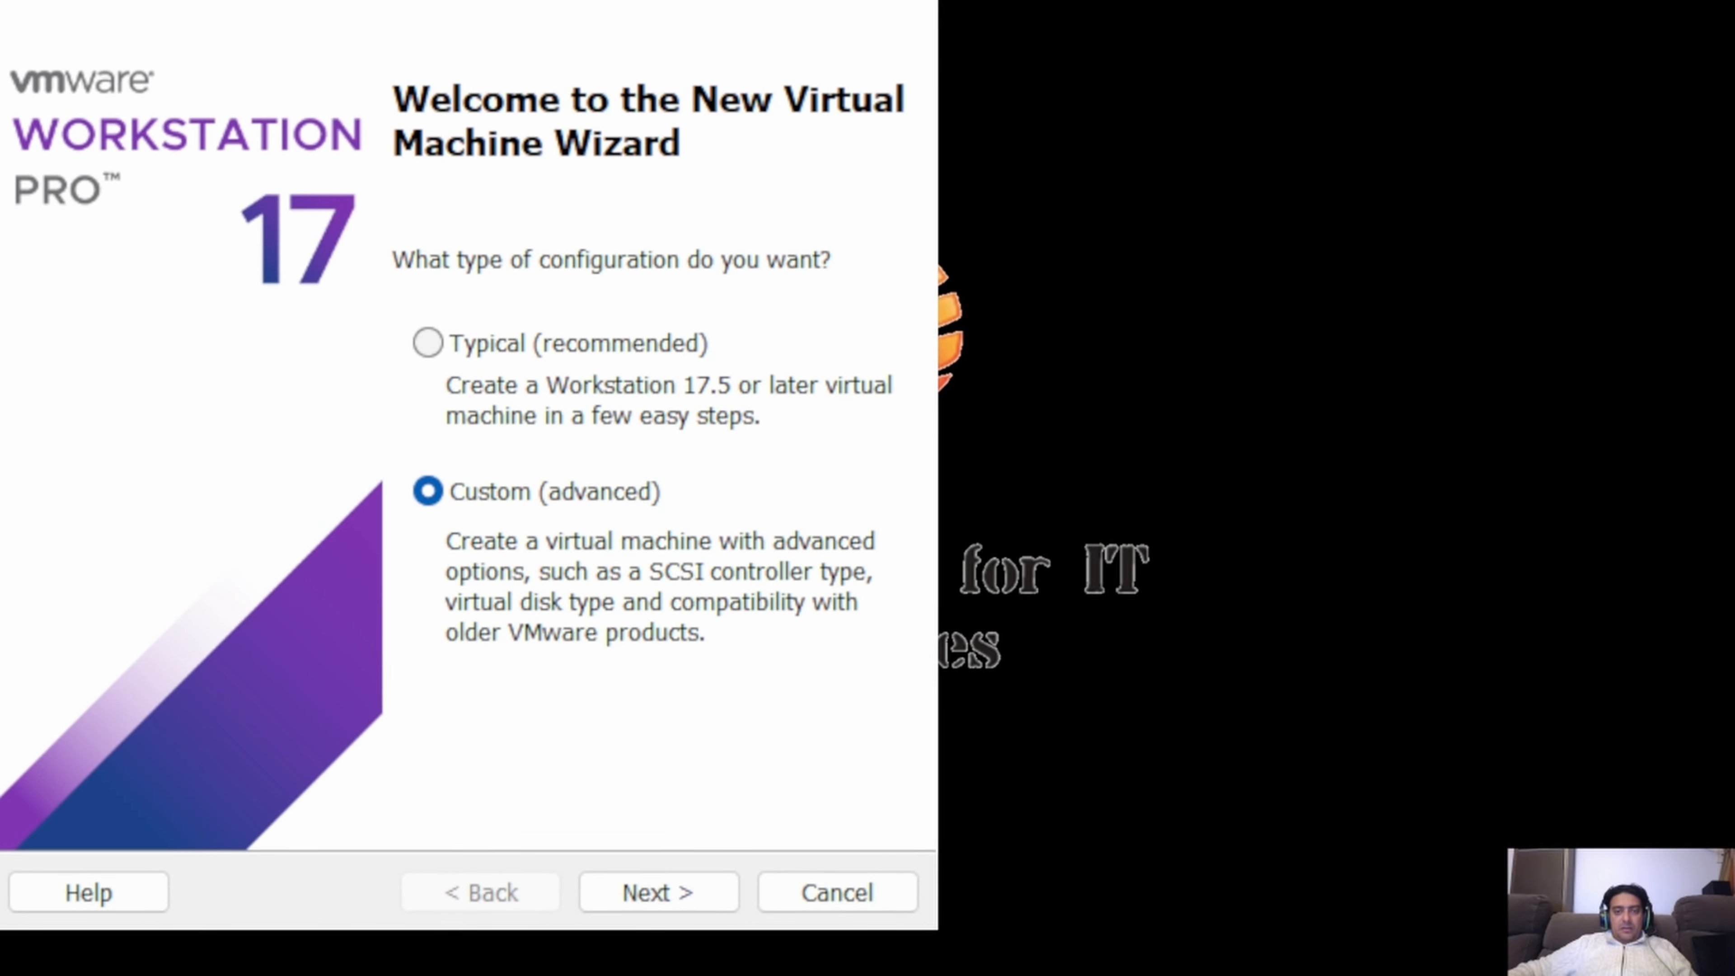
{"action": "left_click", "coordinate": [435, 497]}
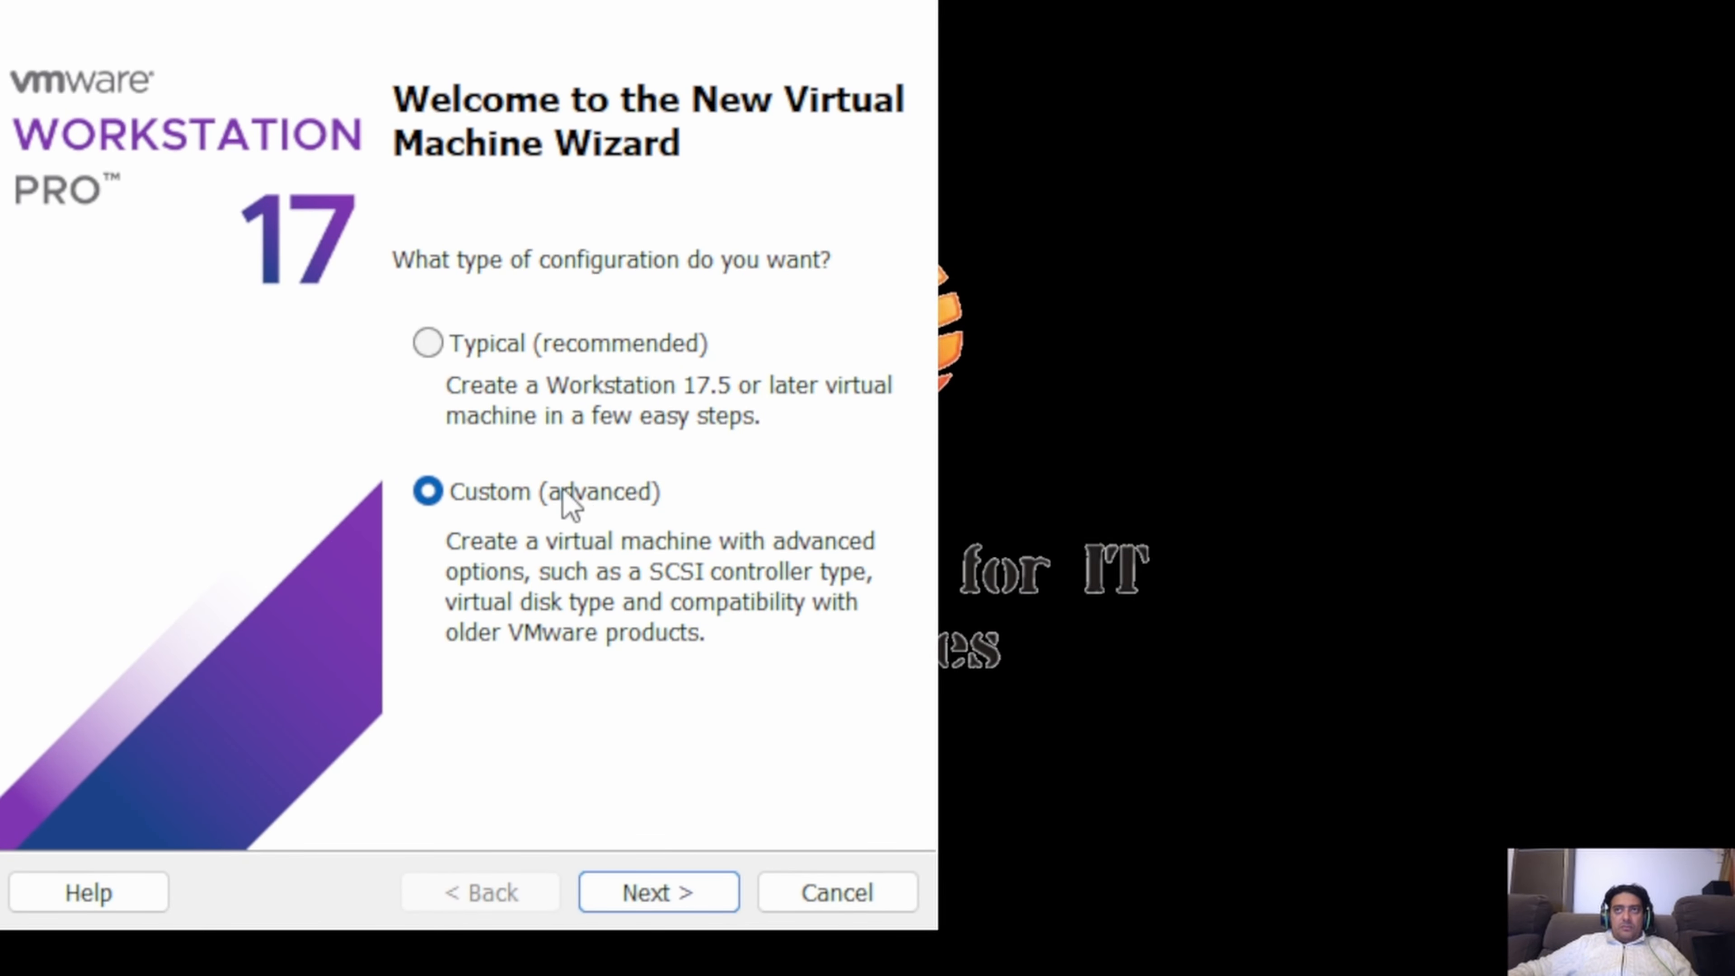
{"action": "left_click", "coordinate": [641, 902]}
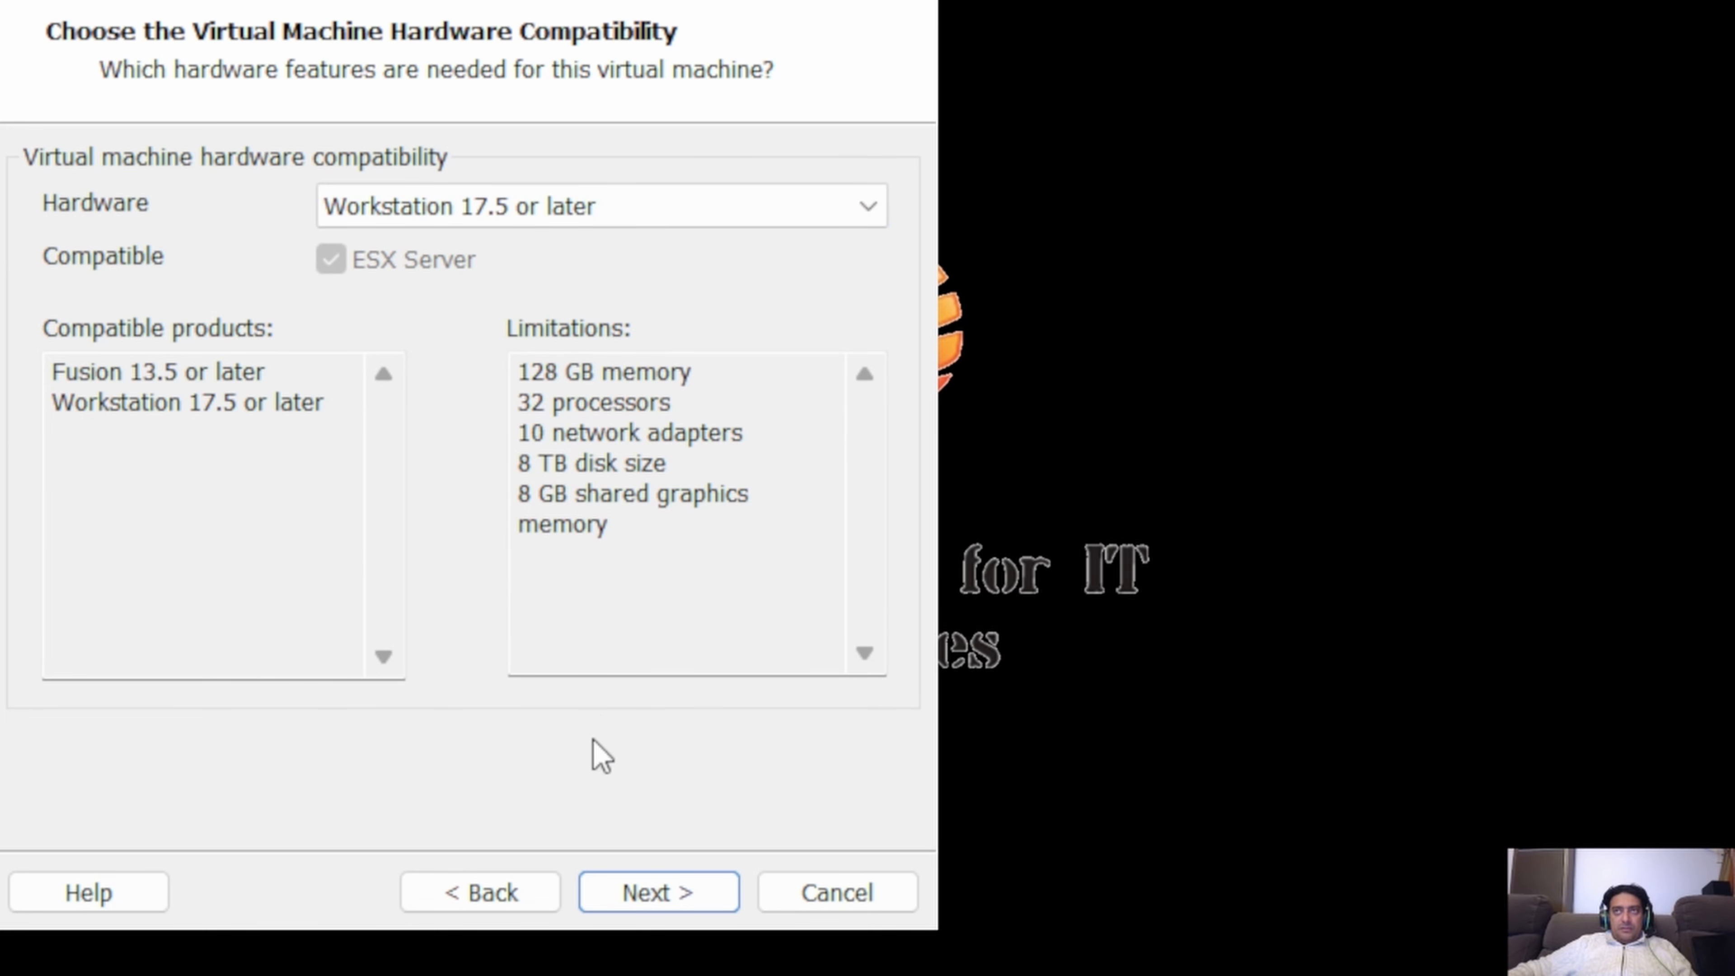
Accept Workstation 17.5 or later hardware compatibility and use the Windows 11 24H2 English International ISO as the installer disc image.
{"action": "left_click", "coordinate": [666, 900]}
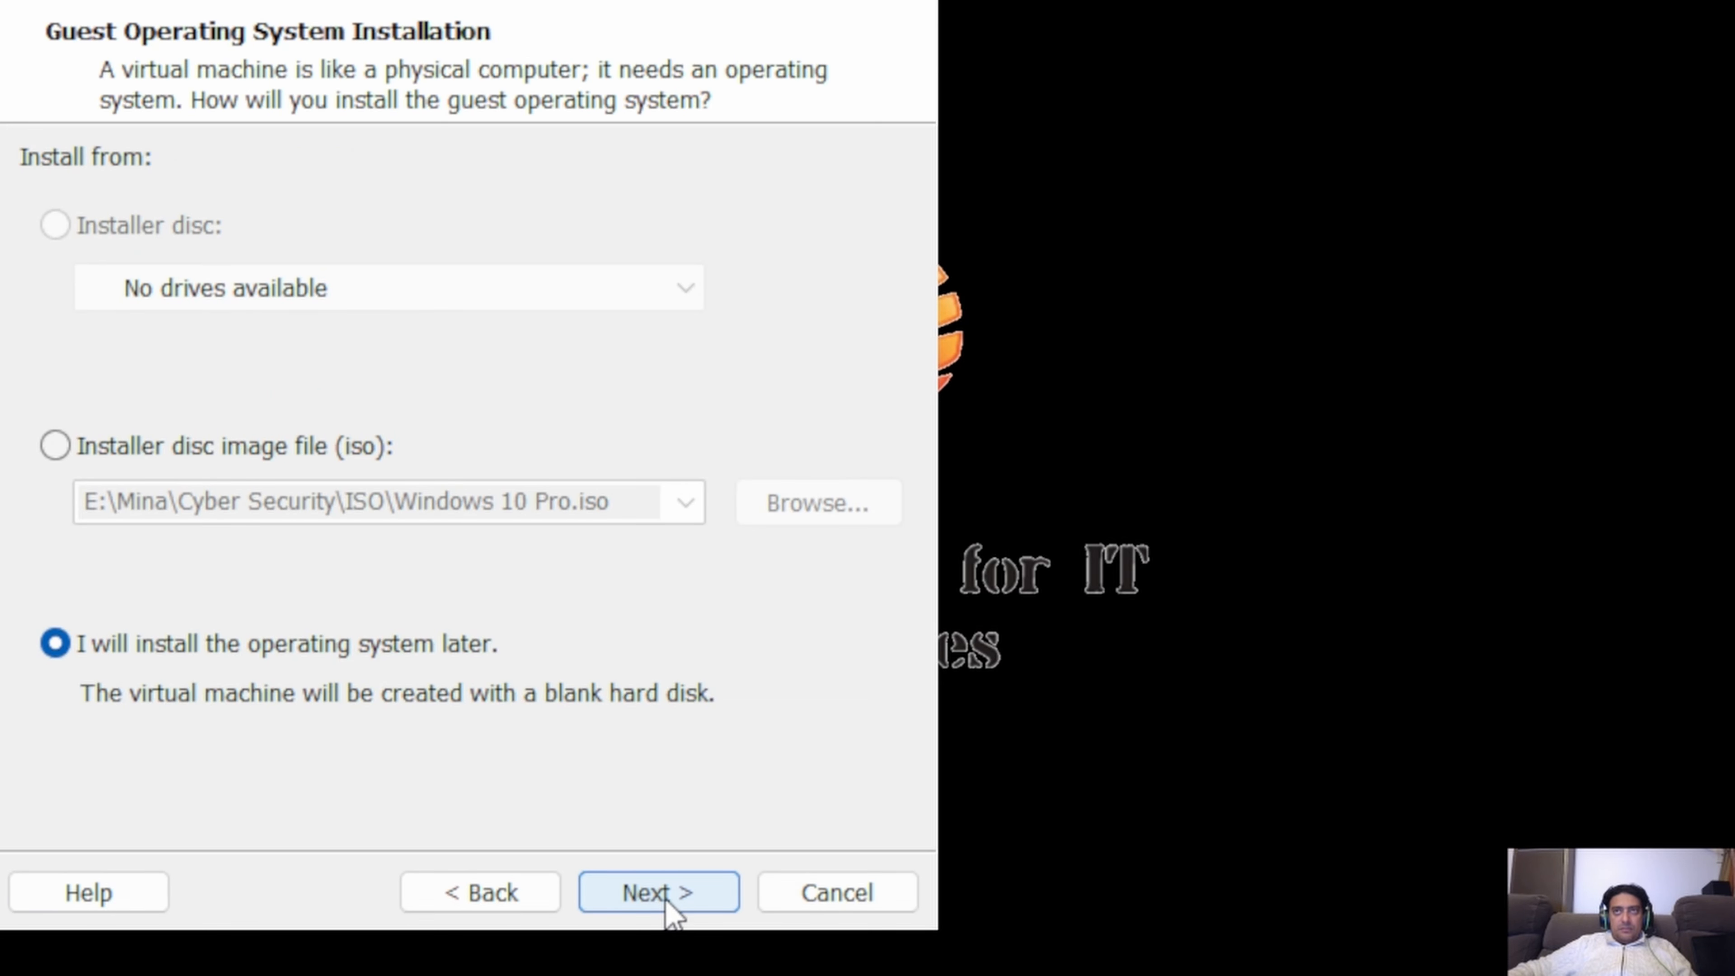
{"action": "left_click", "coordinate": [54, 448]}
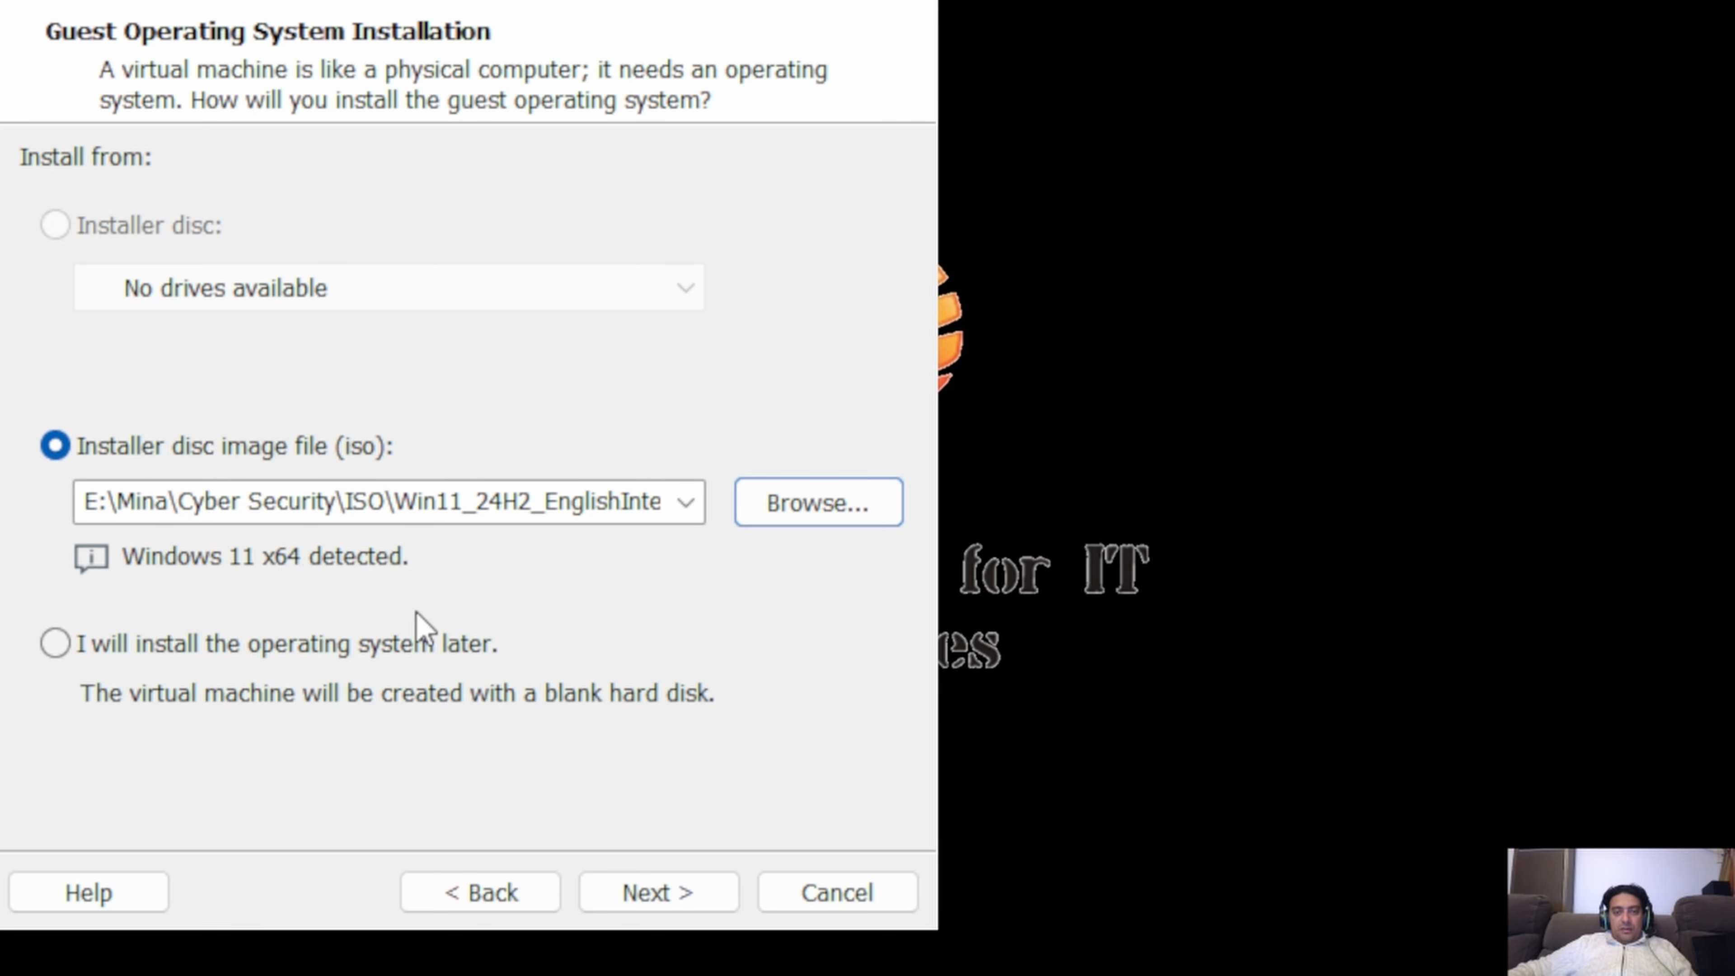
{"action": "left_click", "coordinate": [678, 891]}
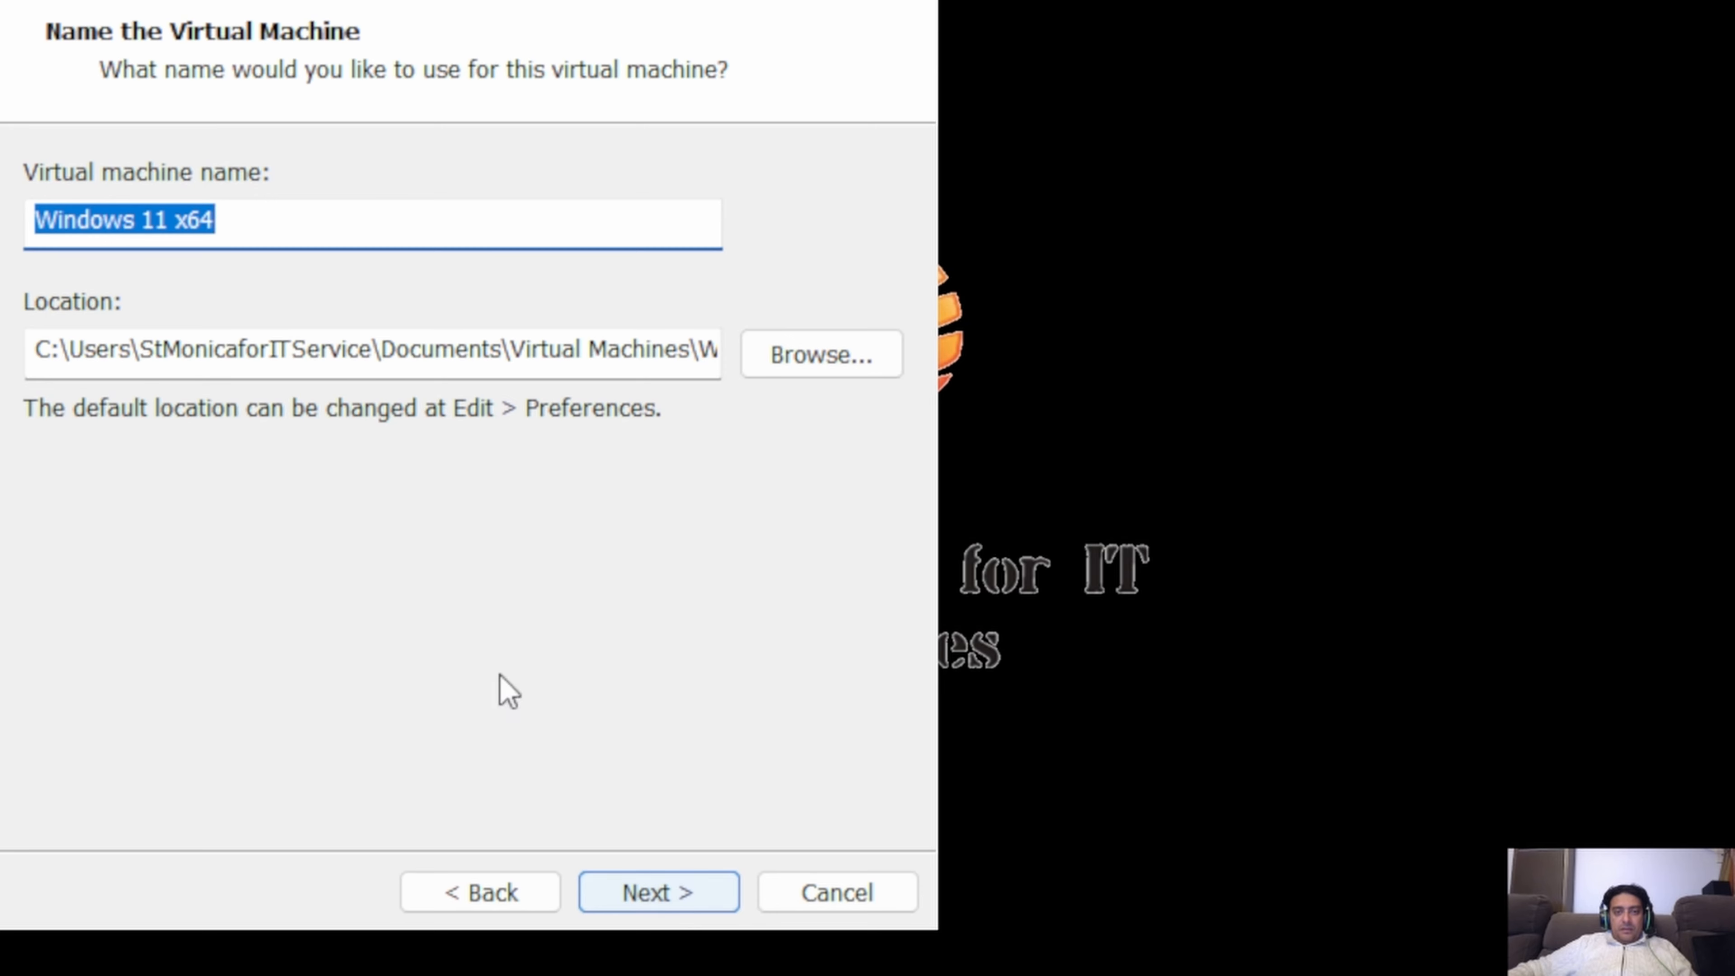
Keep the name Windows 11 x64 and set the virtual machine's location to a Win11 subfolder of the VM folder on drive D.
{"action": "left_click", "coordinate": [779, 353]}
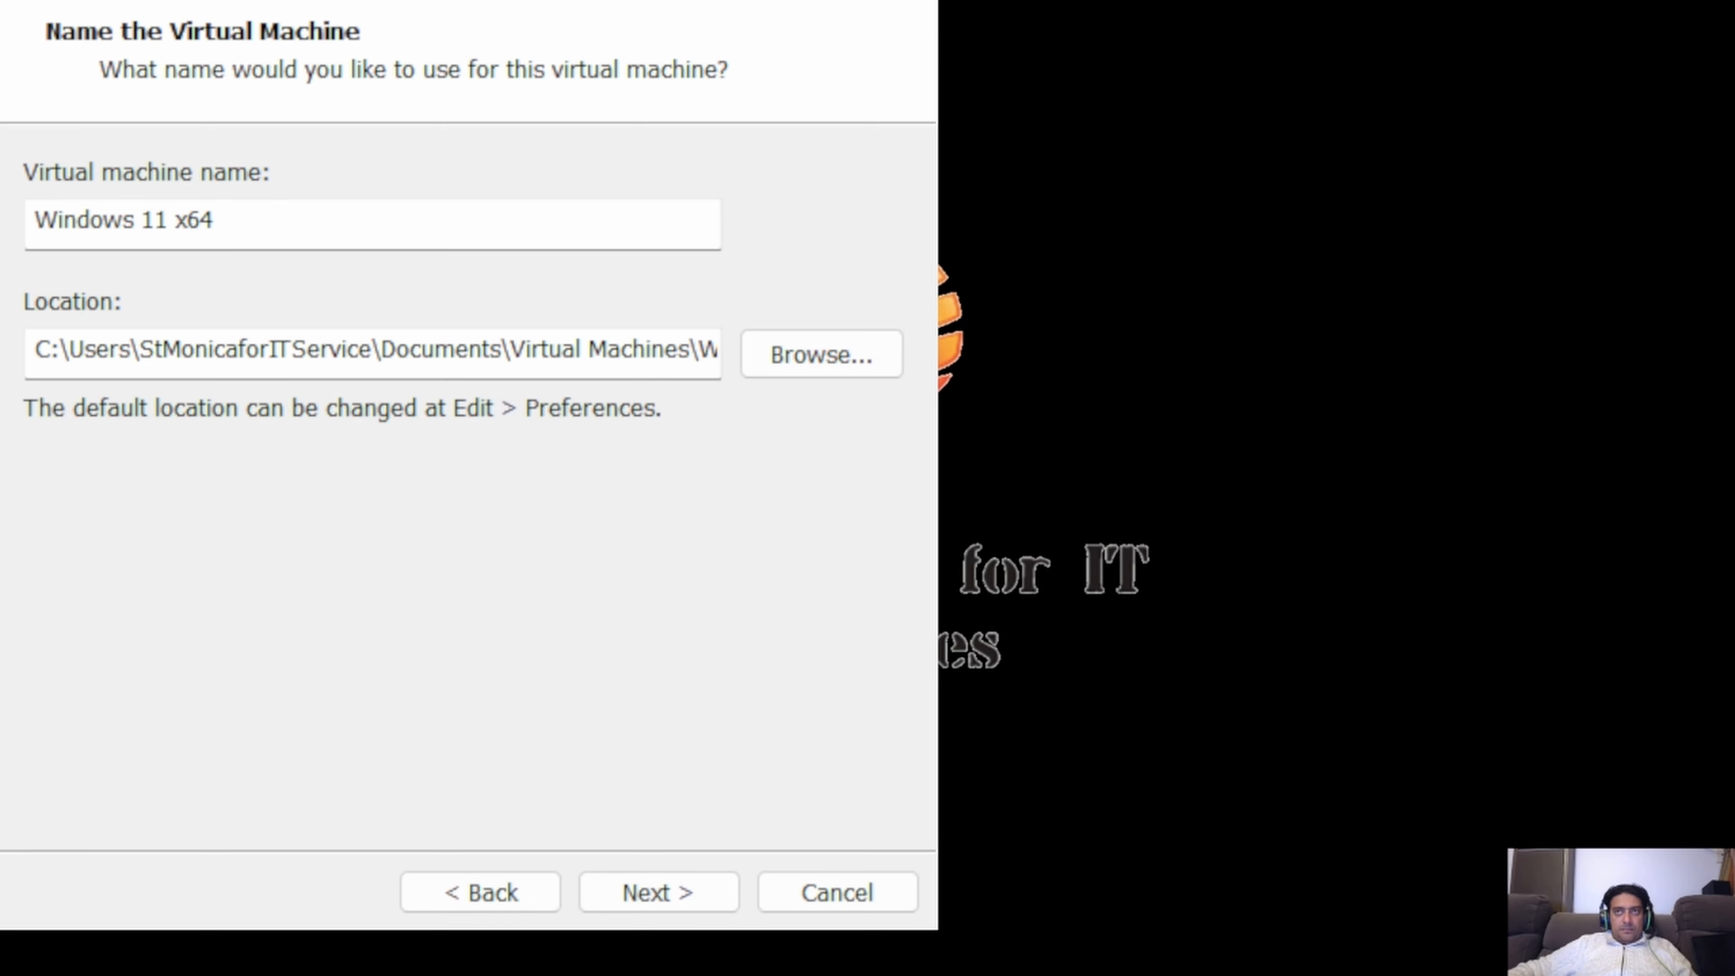
{"action": "key", "text": "Return"}
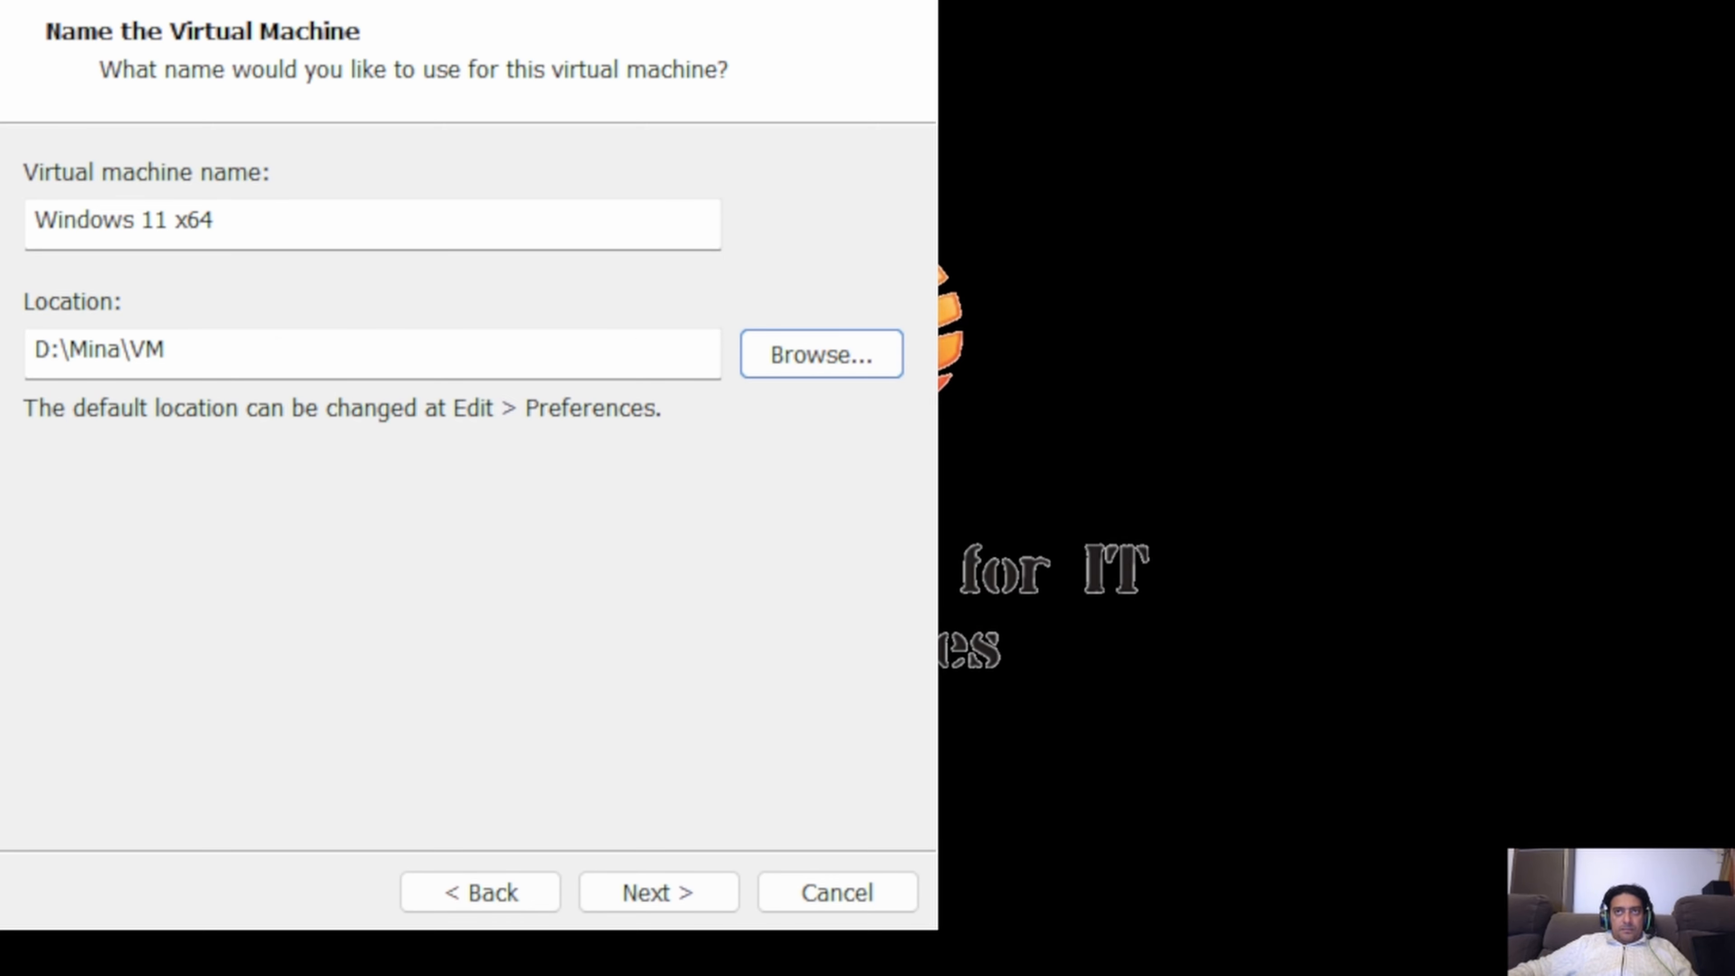
{"action": "left_click", "coordinate": [255, 358]}
{"action": "type", "text": "\\"}
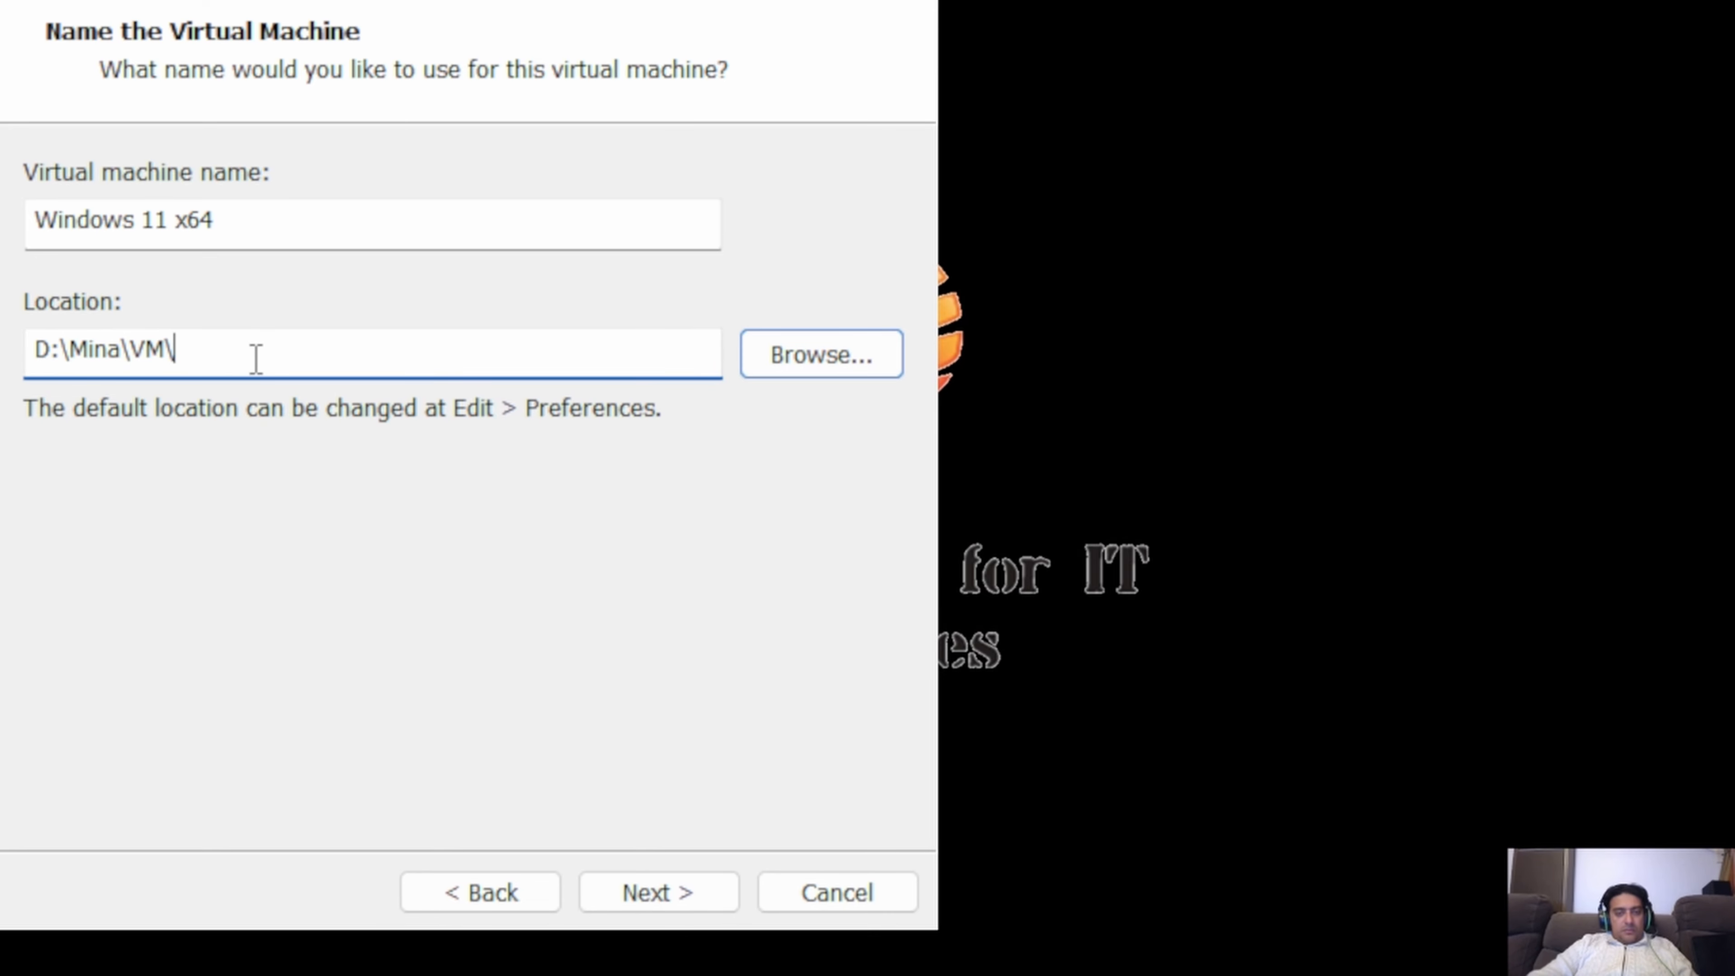
{"action": "type", "text": "Win11"}
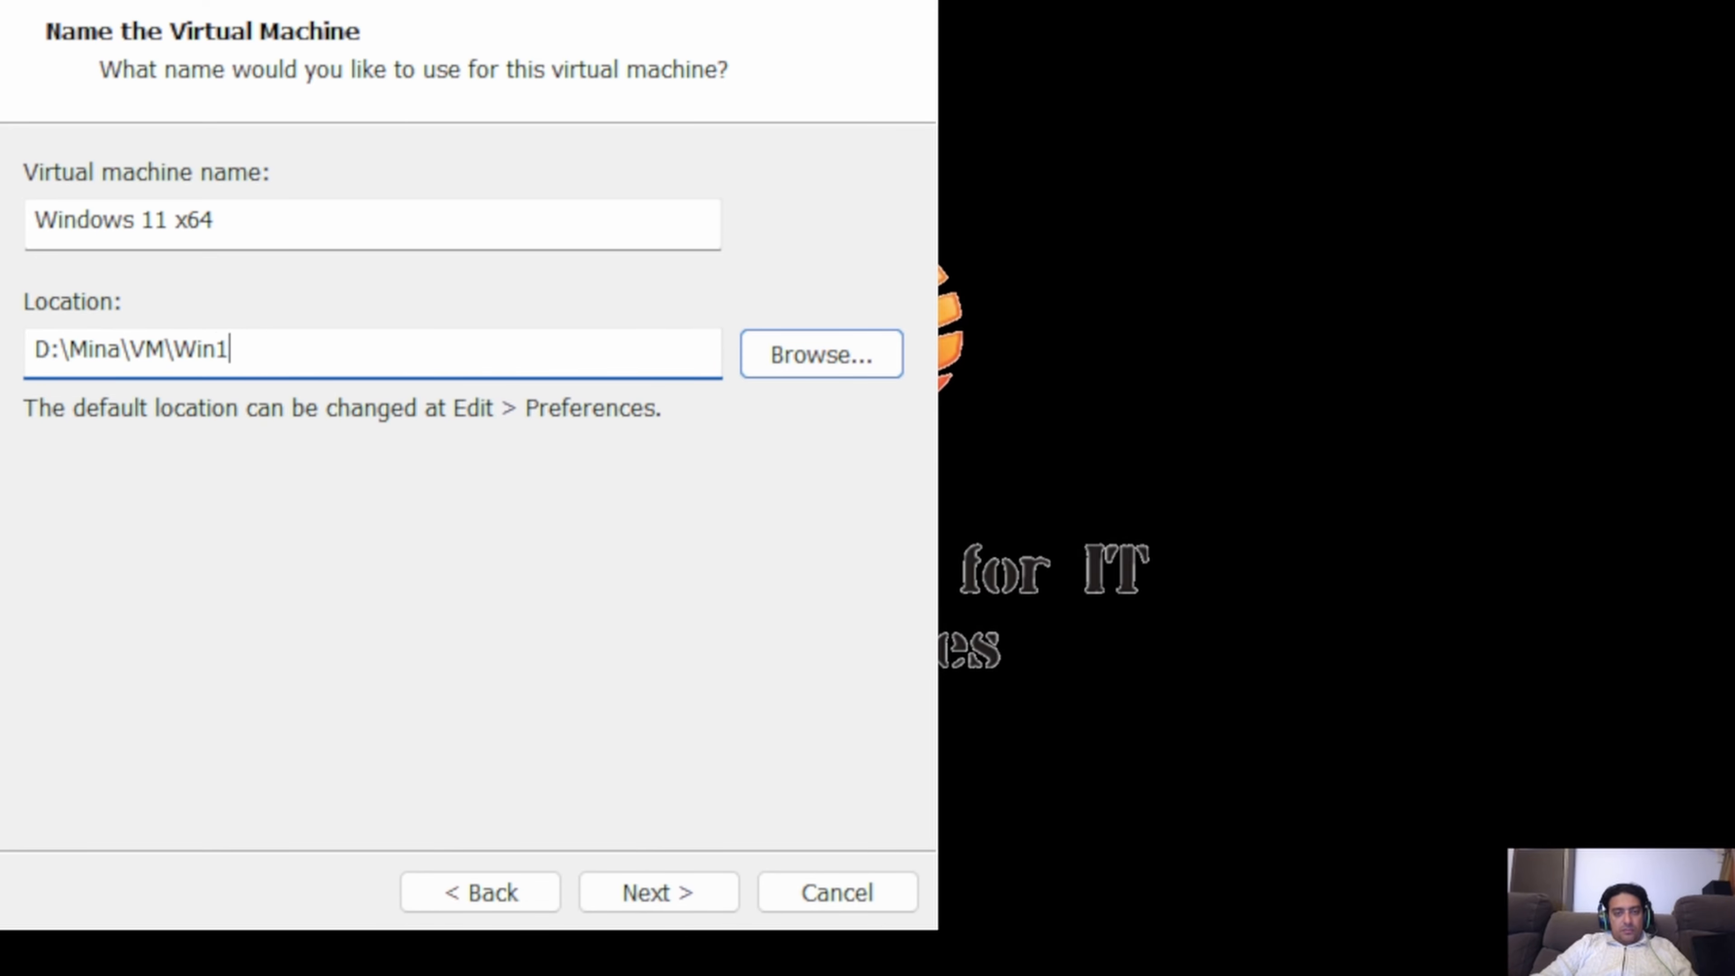
{"action": "left_click", "coordinate": [651, 900]}
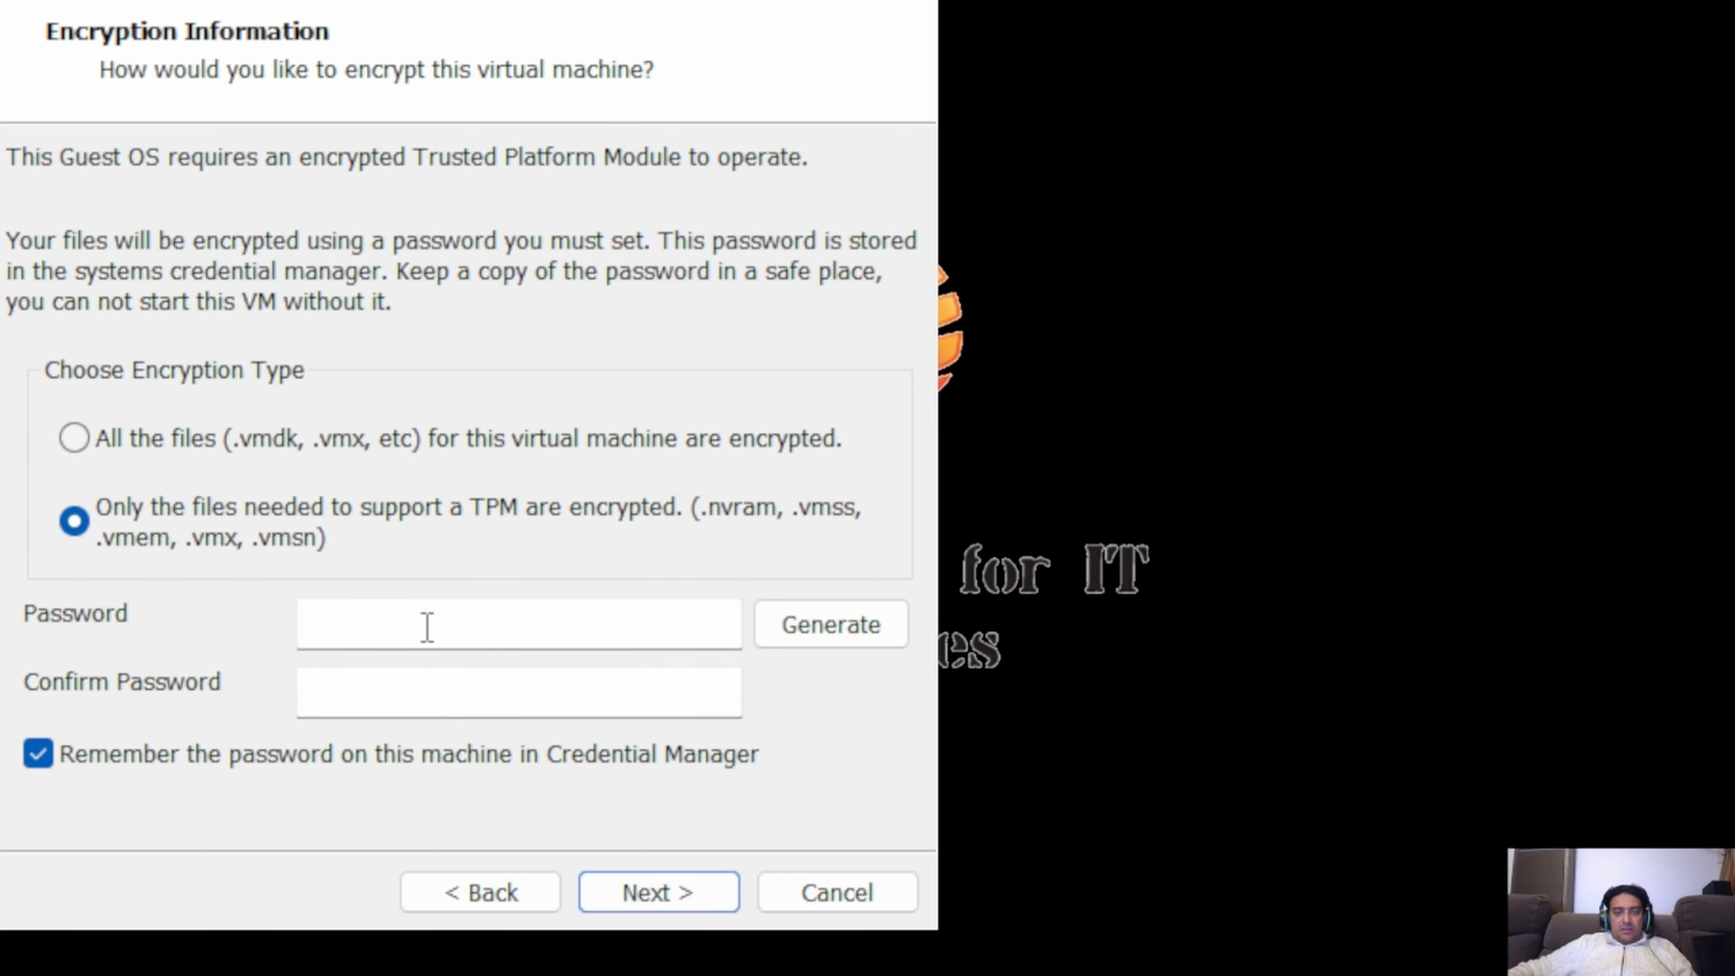
Encrypt only the files needed to support a TPM, using a generated encryption password remembered in Credential Manager.
{"action": "left_click", "coordinate": [605, 897]}
{"action": "left_click", "coordinate": [232, 755]}
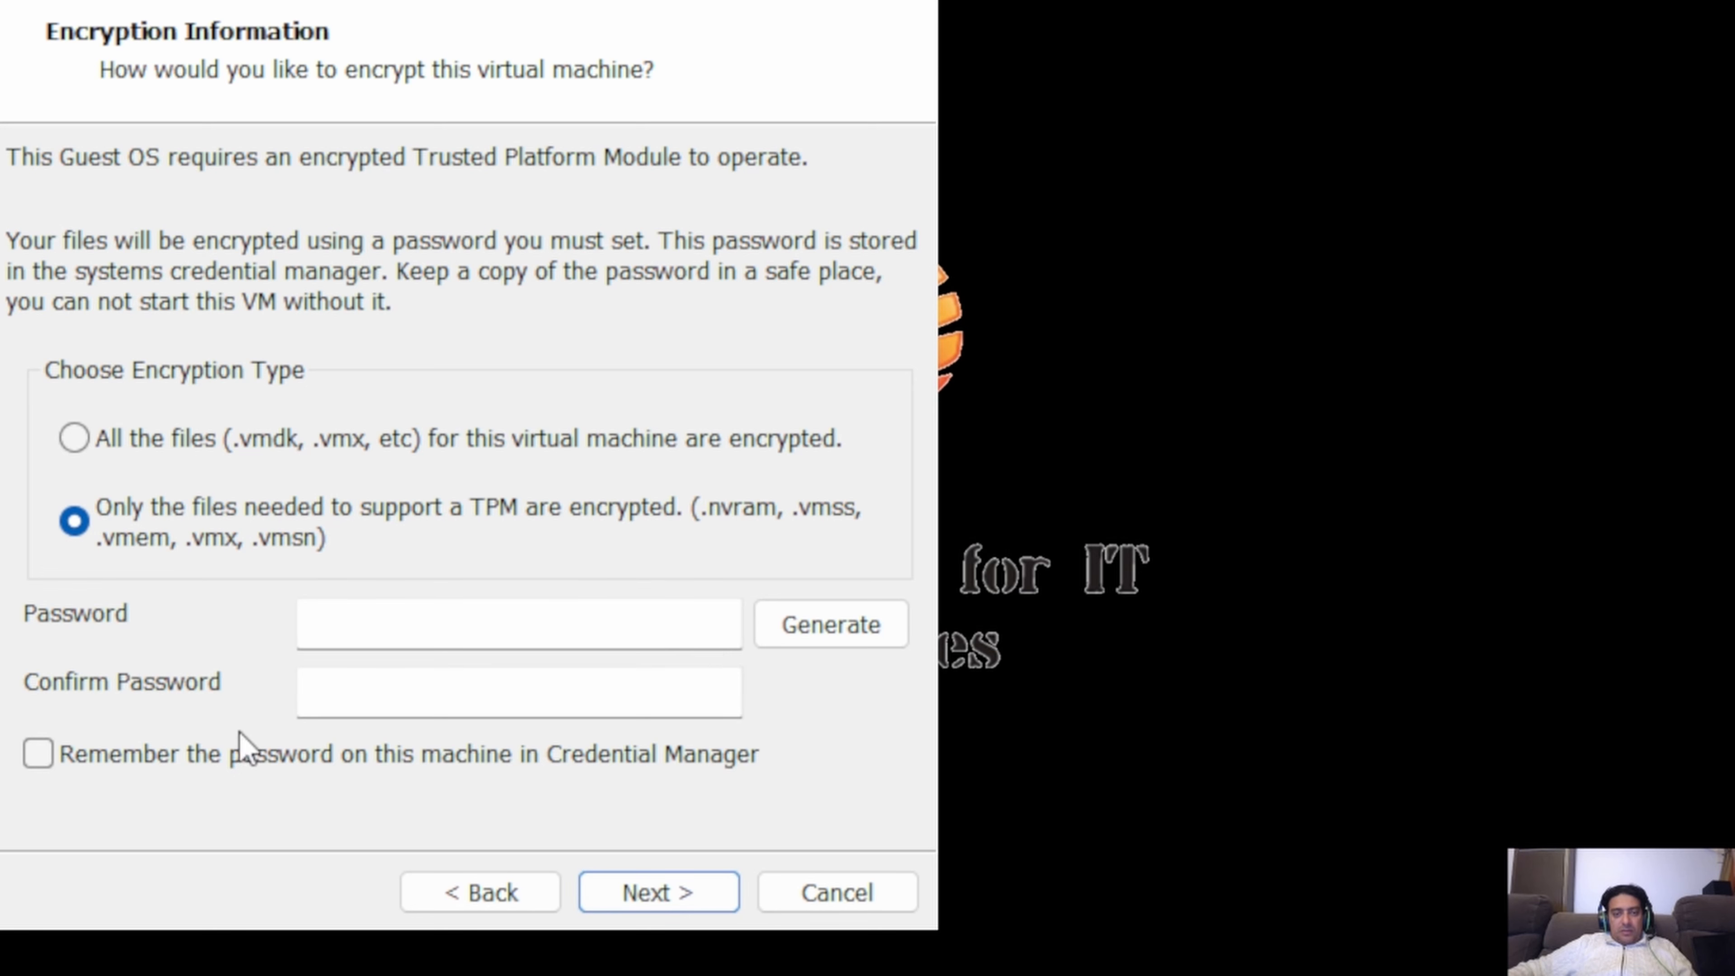
{"action": "left_click", "coordinate": [240, 752]}
{"action": "left_click", "coordinate": [801, 641]}
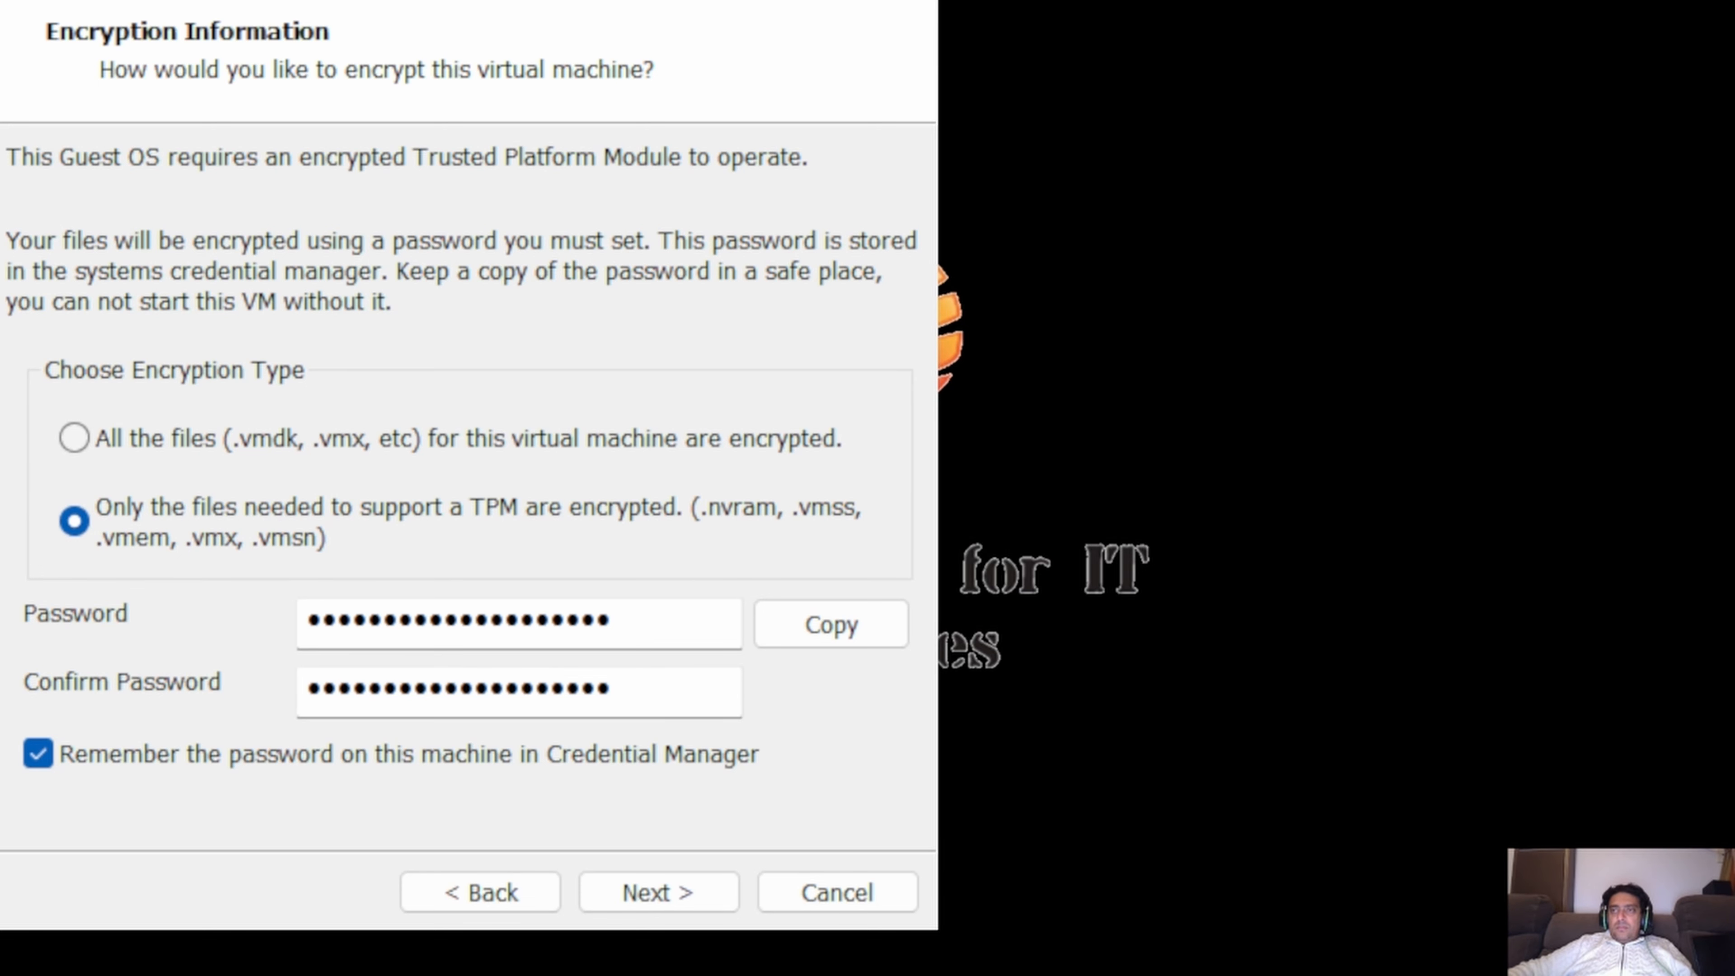
{"action": "left_click", "coordinate": [663, 903]}
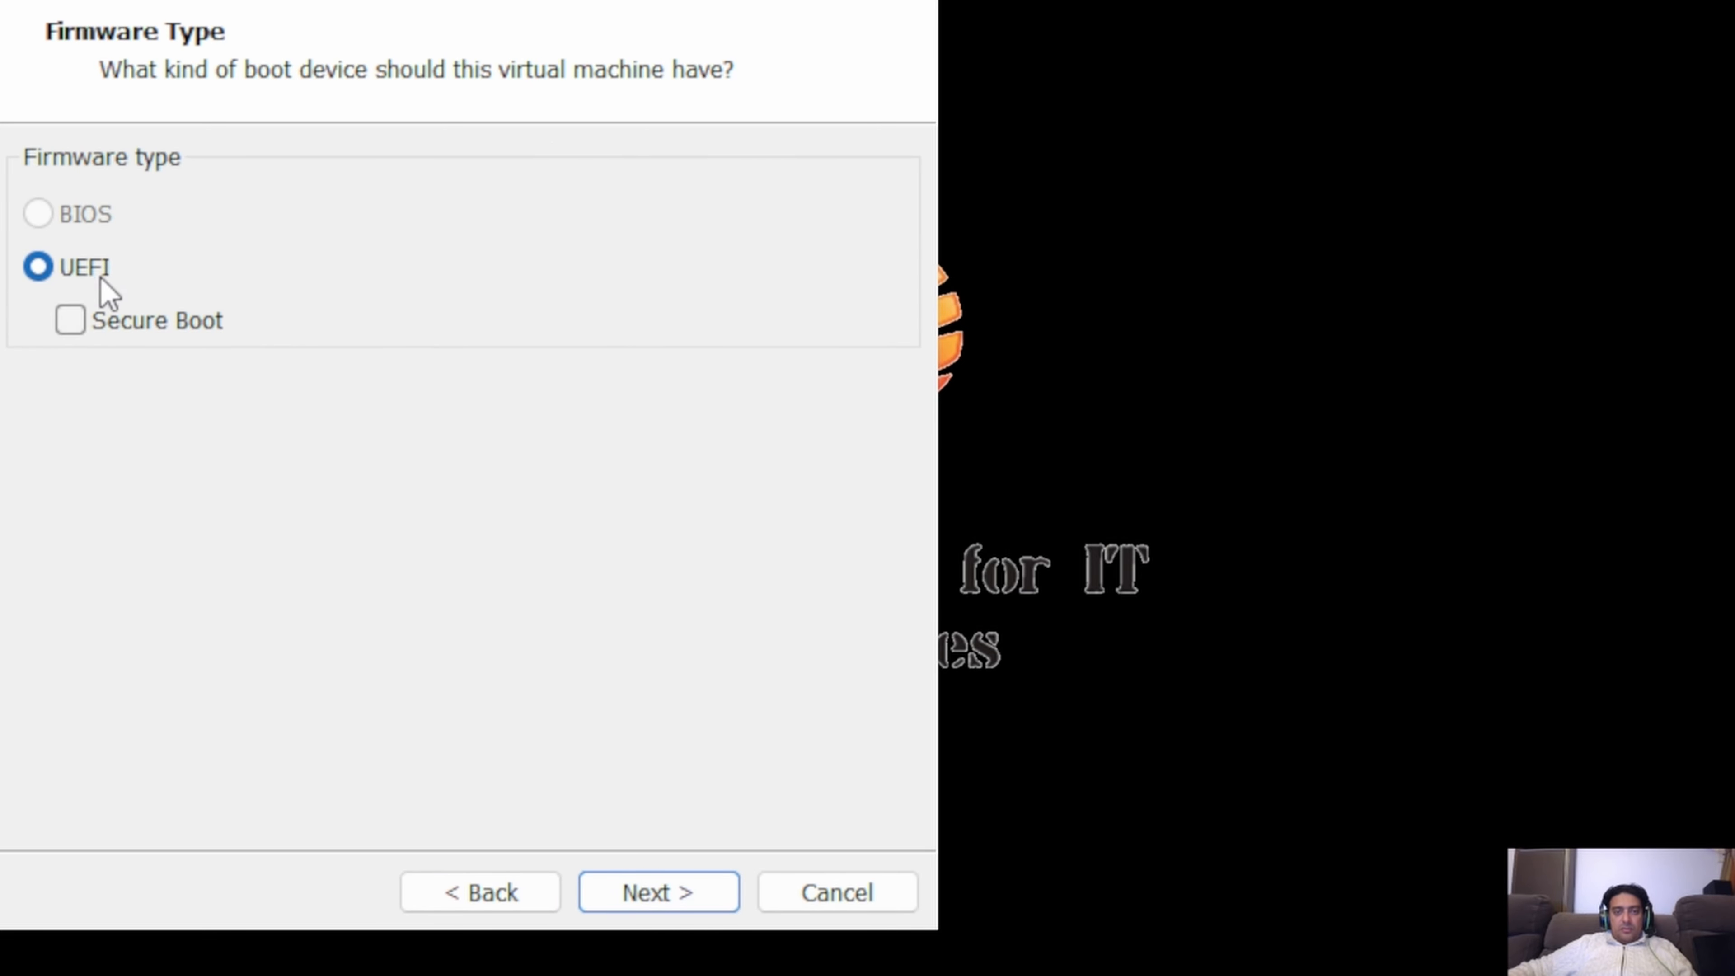
Accept UEFI firmware without Secure Boot and configure 2 processors with 1 core per processor.
{"action": "left_click", "coordinate": [625, 891]}
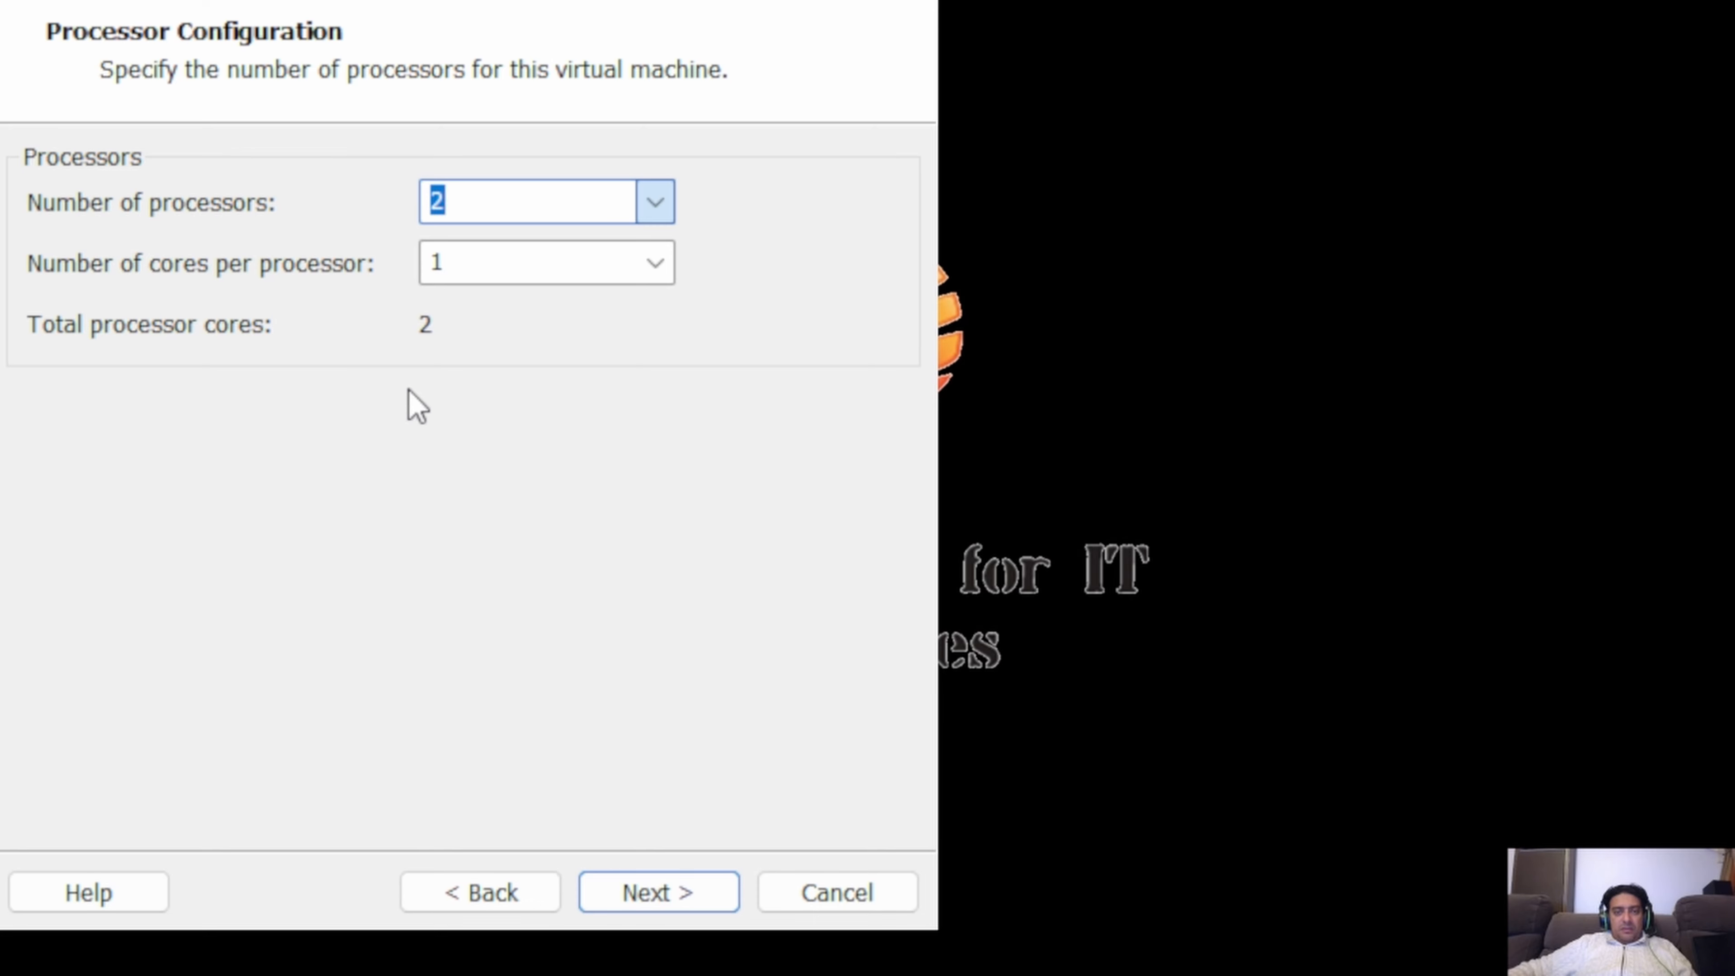
{"action": "left_click", "coordinate": [433, 273]}
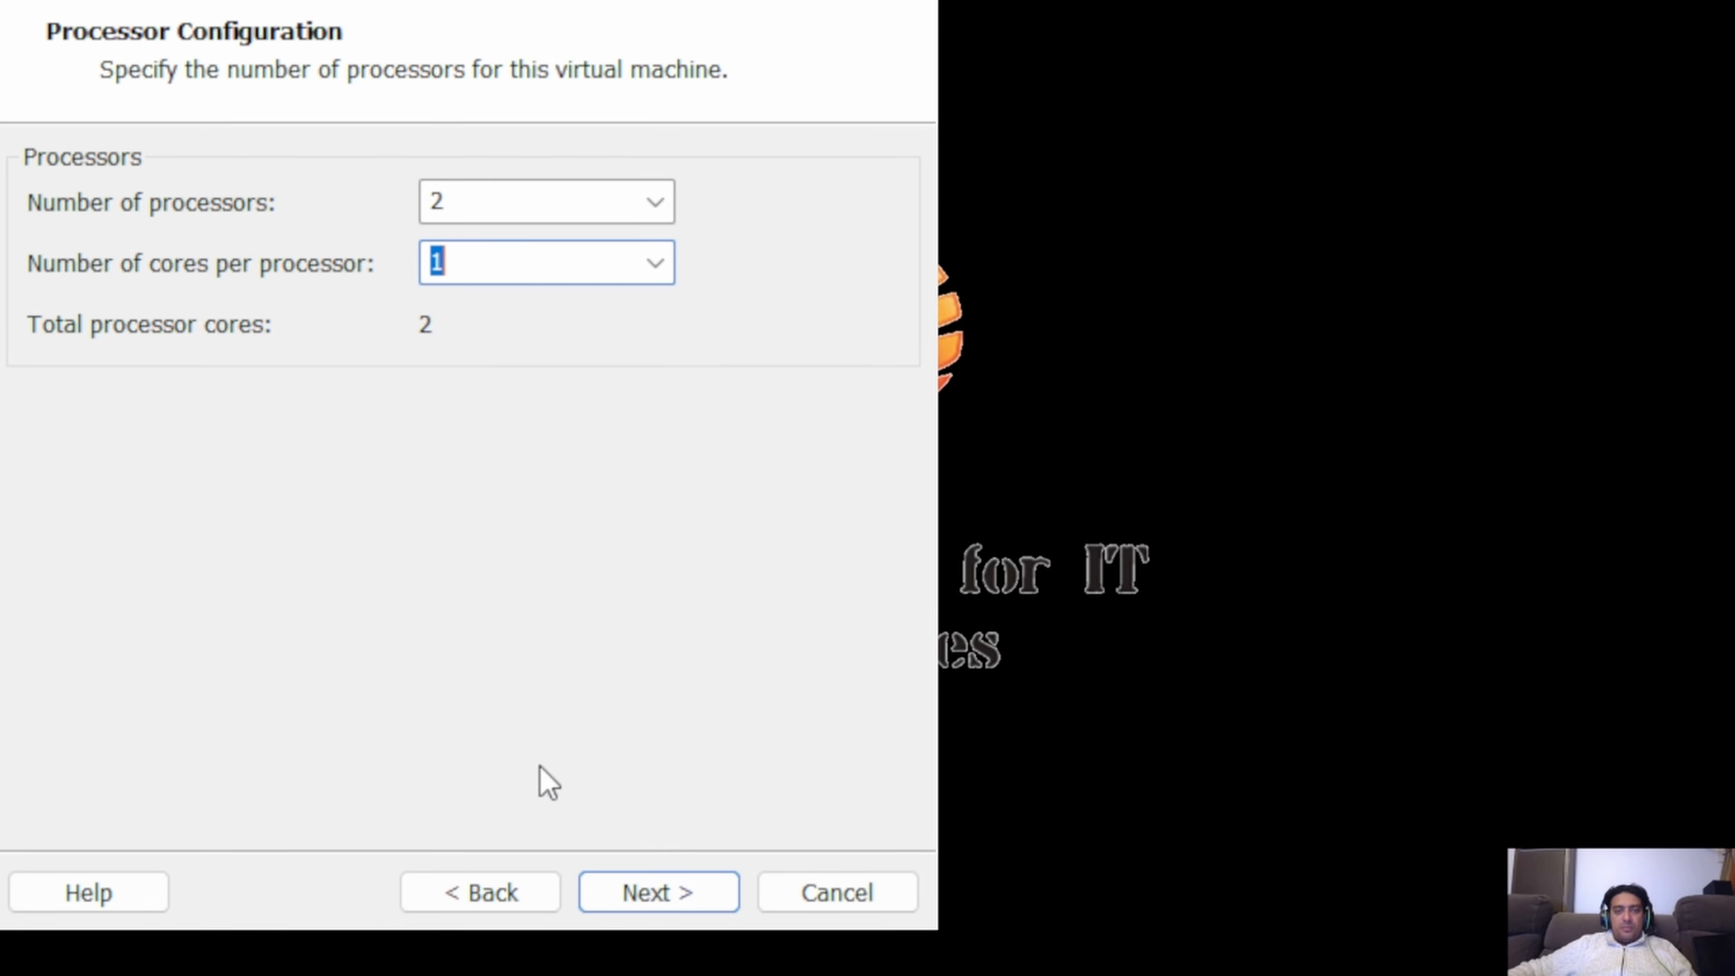
{"action": "left_click", "coordinate": [643, 898]}
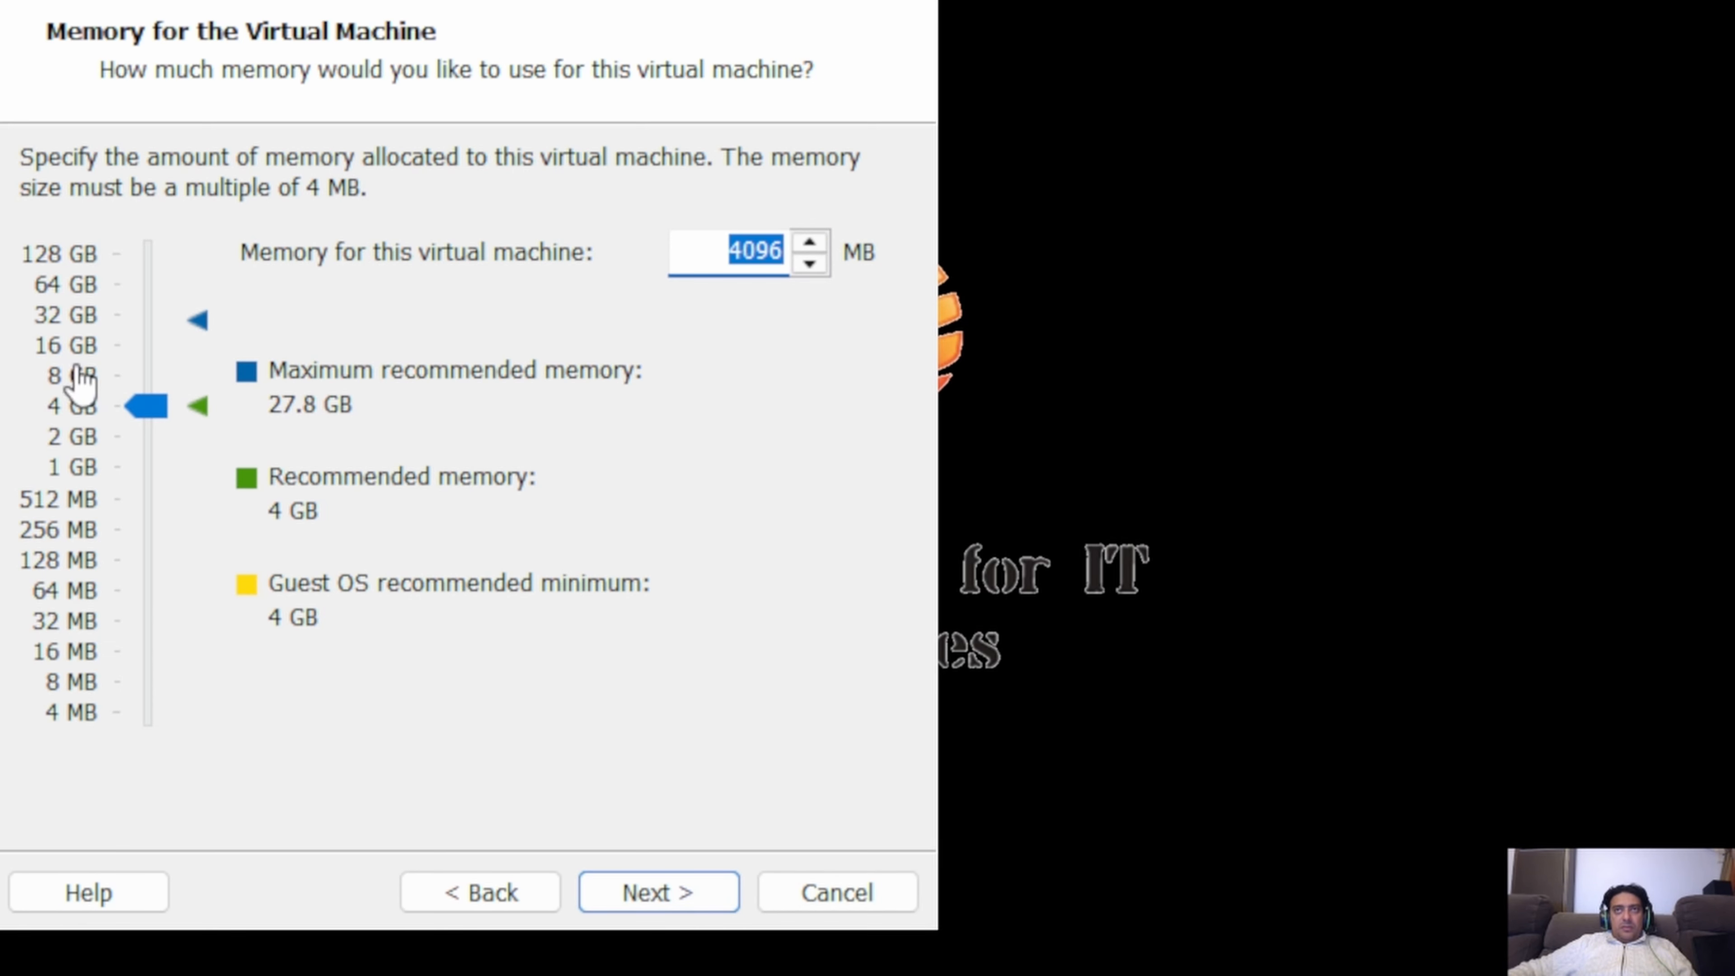
Try 8 GB of memory for the virtual machine and return the allocation to 4 GB (4096 MB).
{"action": "left_click", "coordinate": [79, 395]}
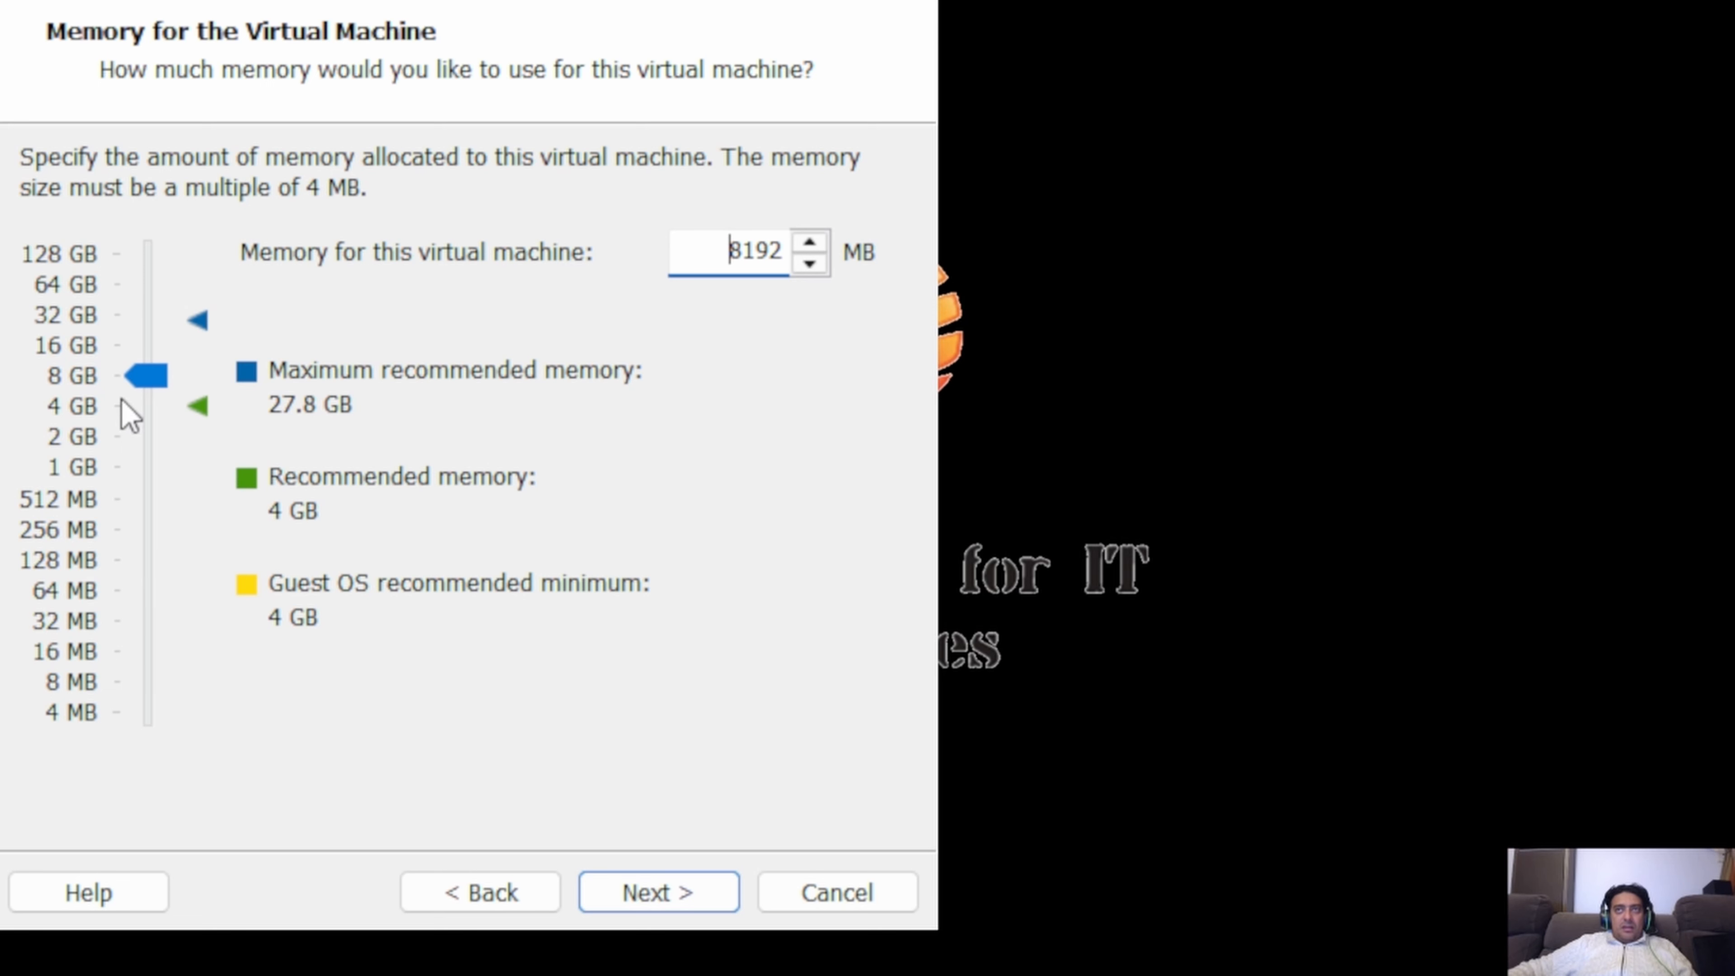
{"action": "left_click", "coordinate": [79, 409]}
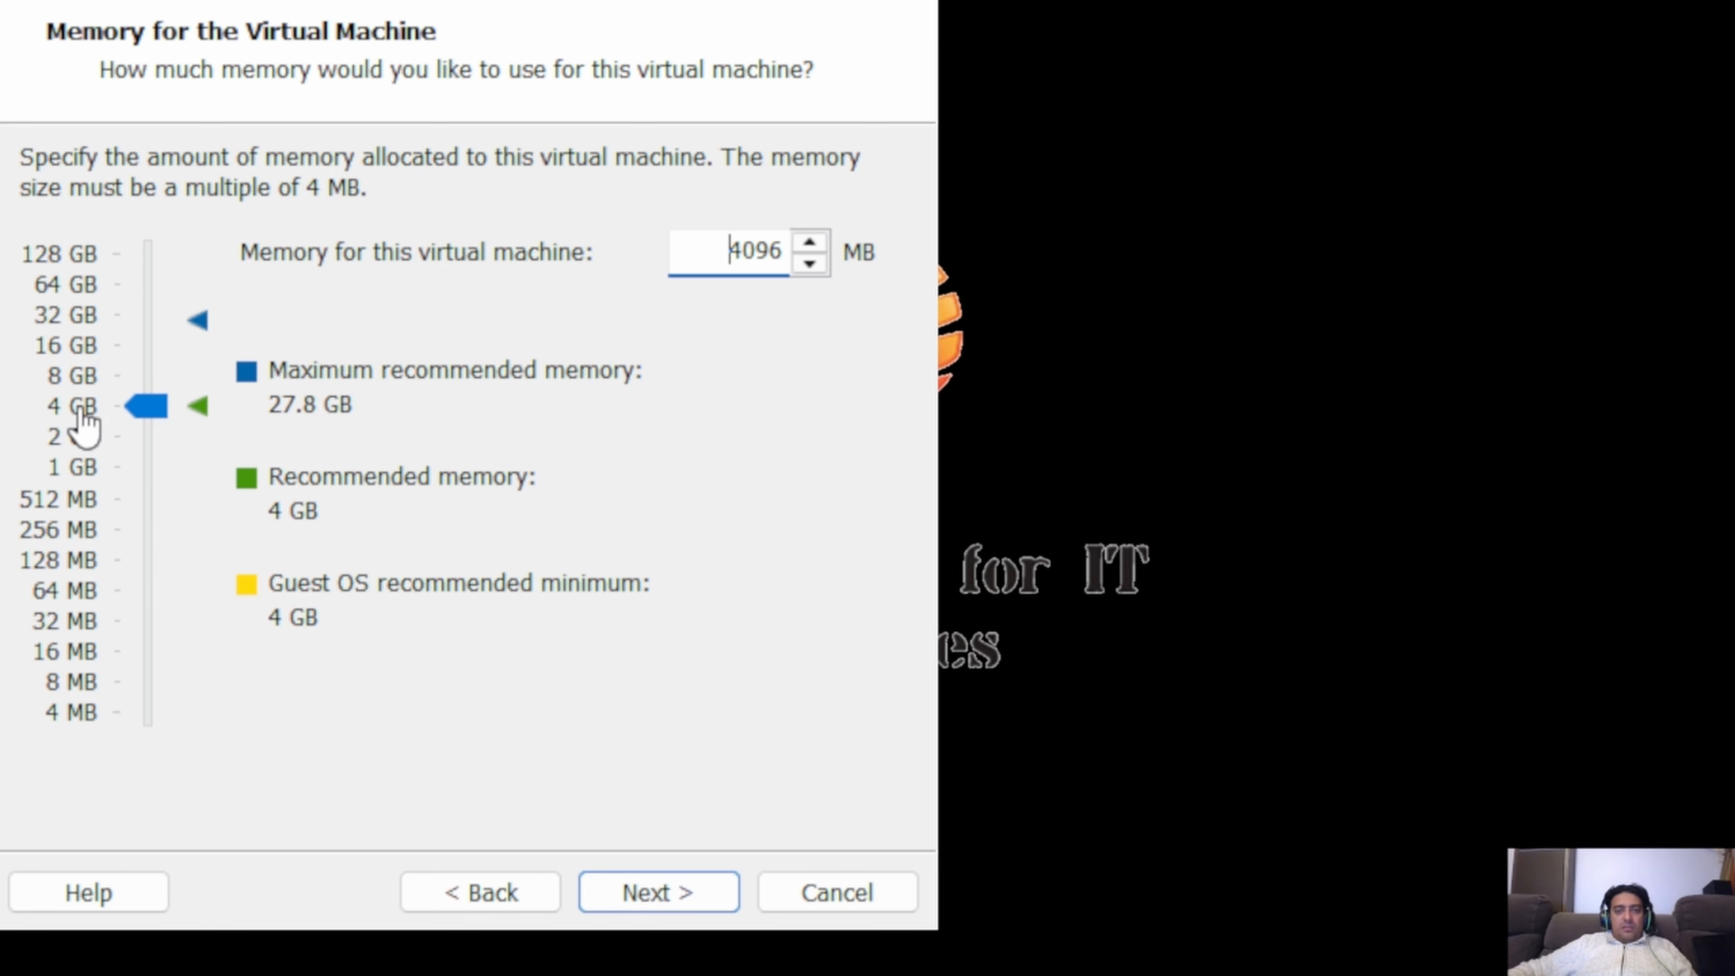
Accept the memory allocation, then choose NAT networking and the LSI Logic SAS controller for the virtual machine.
{"action": "left_click", "coordinate": [637, 897]}
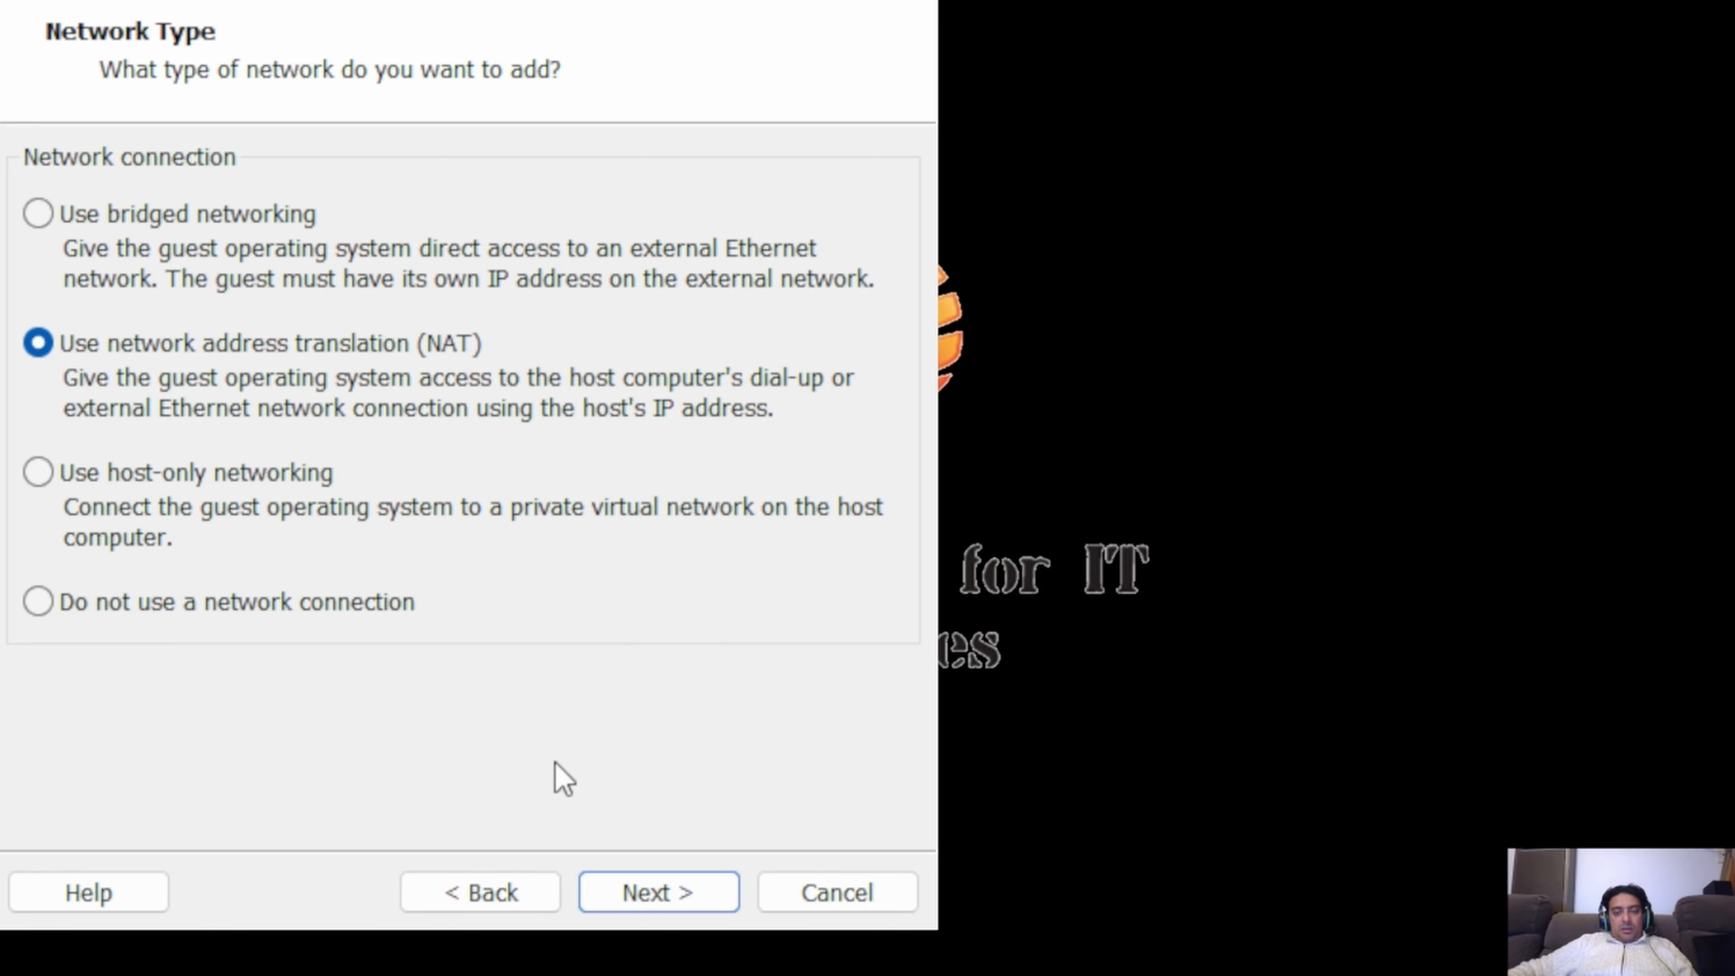
{"action": "left_click", "coordinate": [660, 892]}
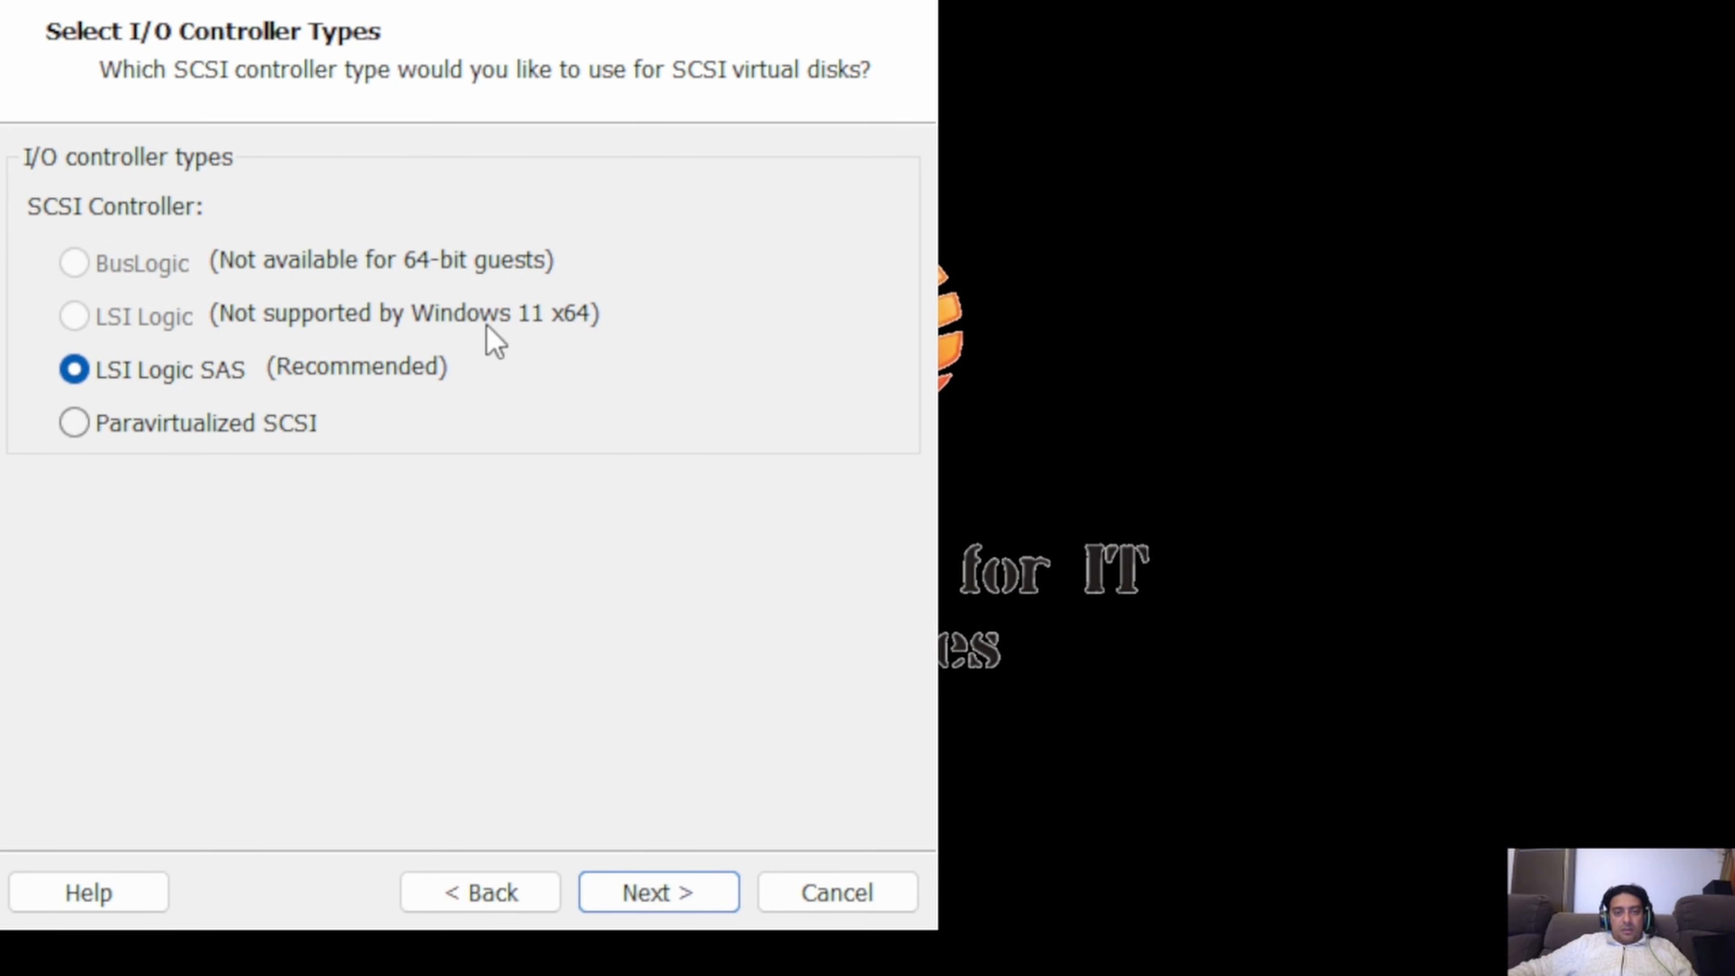
{"action": "left_click", "coordinate": [629, 901]}
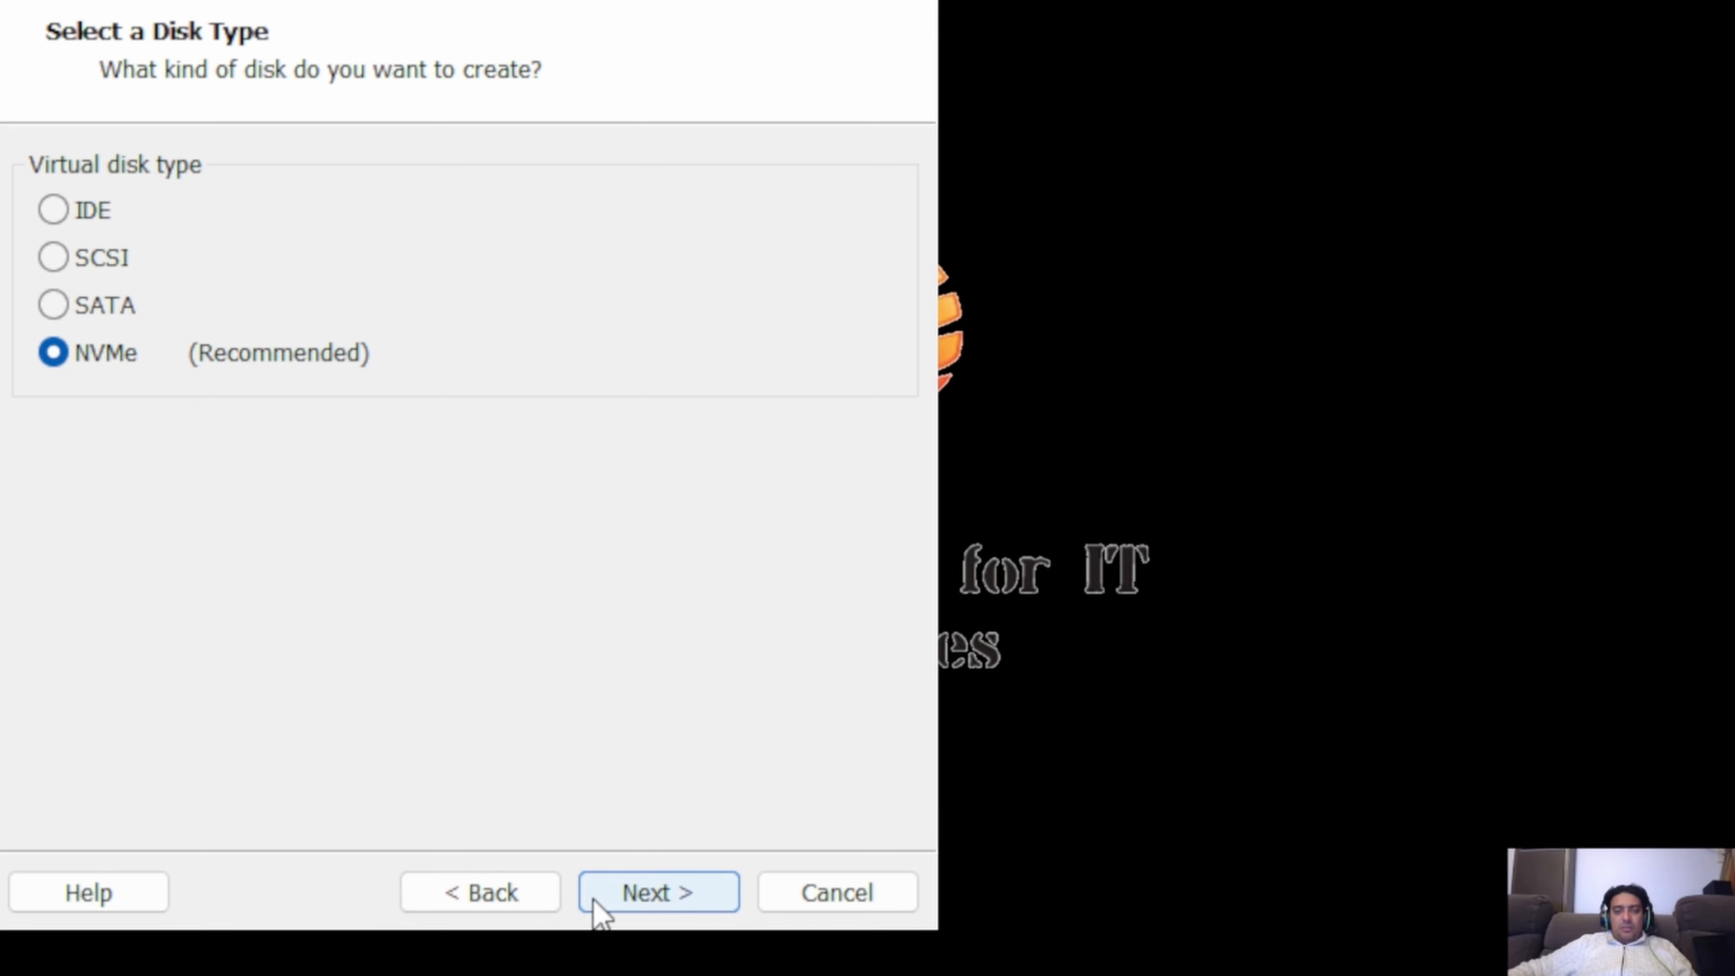
Set up a new 80 GB NVMe virtual disk split into multiple files, with the disk file named Windows 11 x64.vmdk.
{"action": "left_click", "coordinate": [631, 895]}
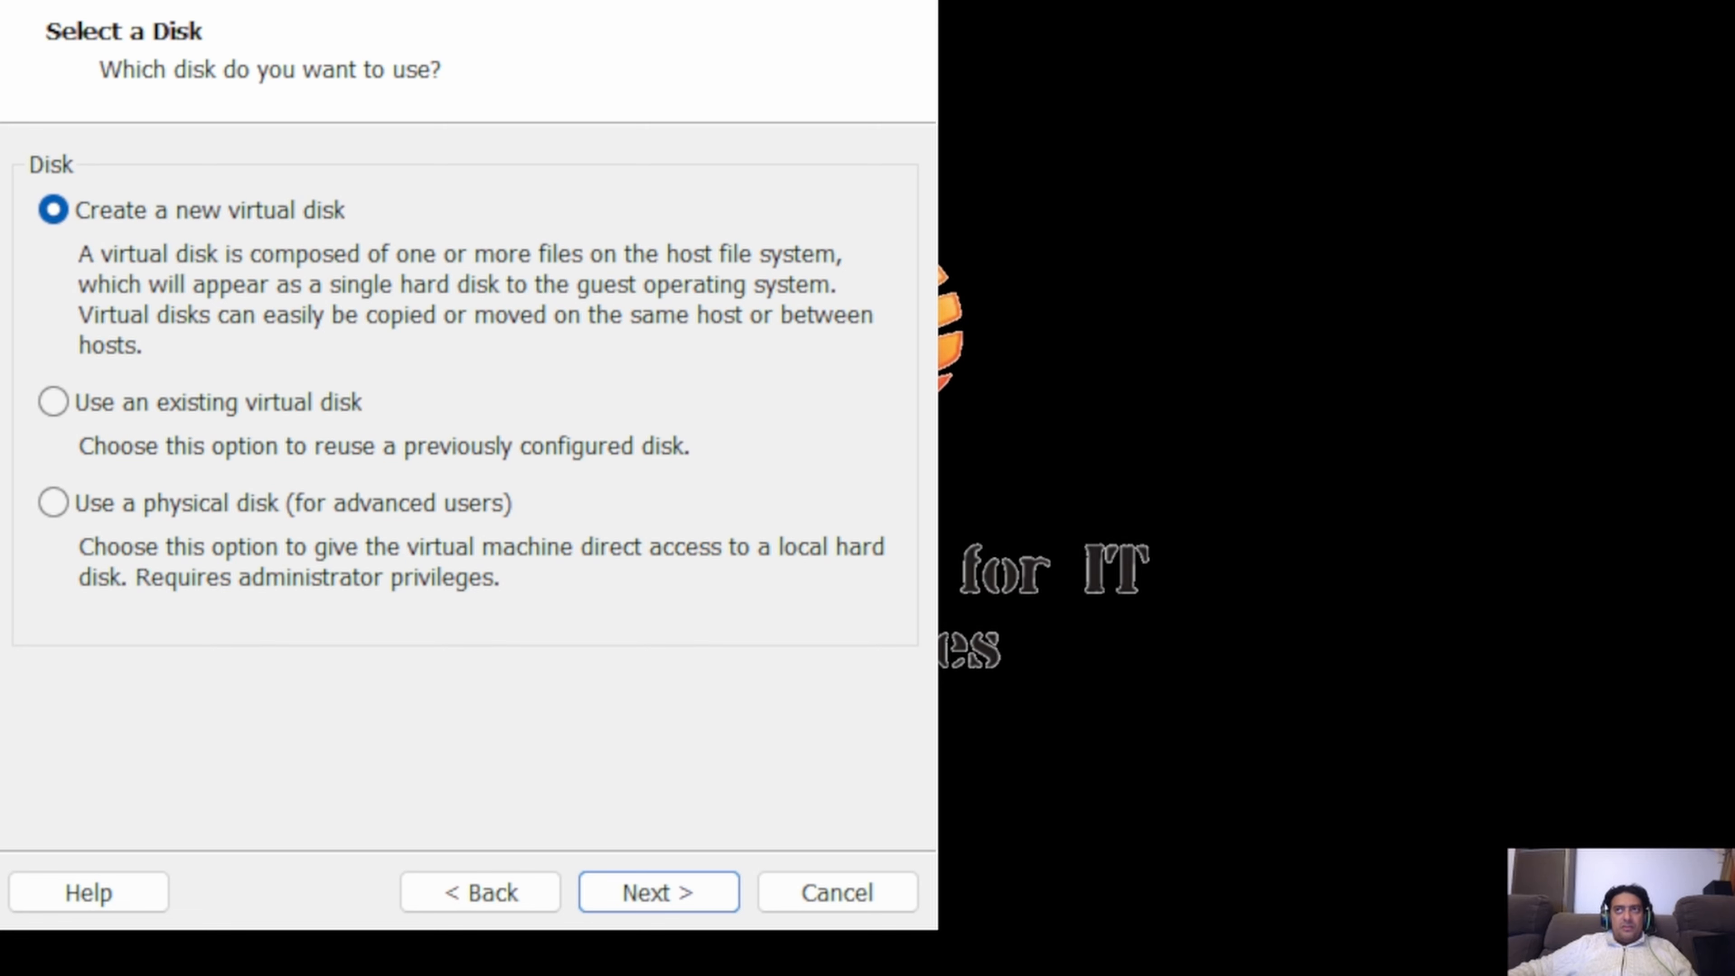
{"action": "left_click", "coordinate": [649, 896]}
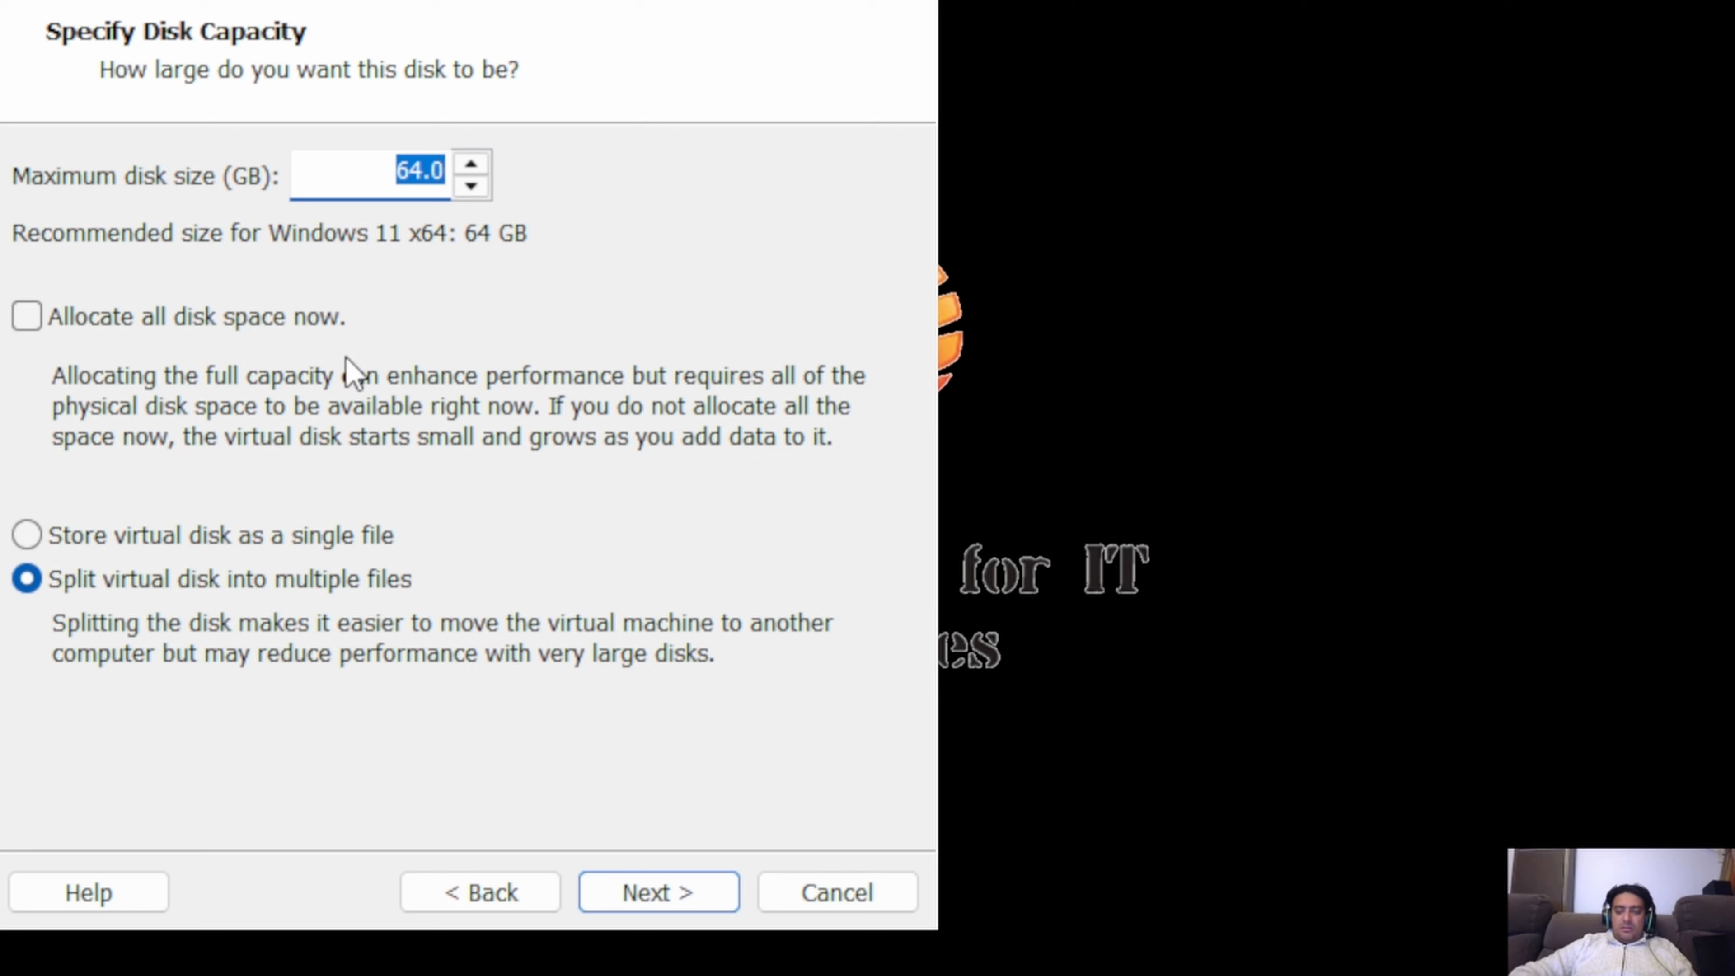
{"action": "type", "text": "80"}
{"action": "key", "text": "Tab"}
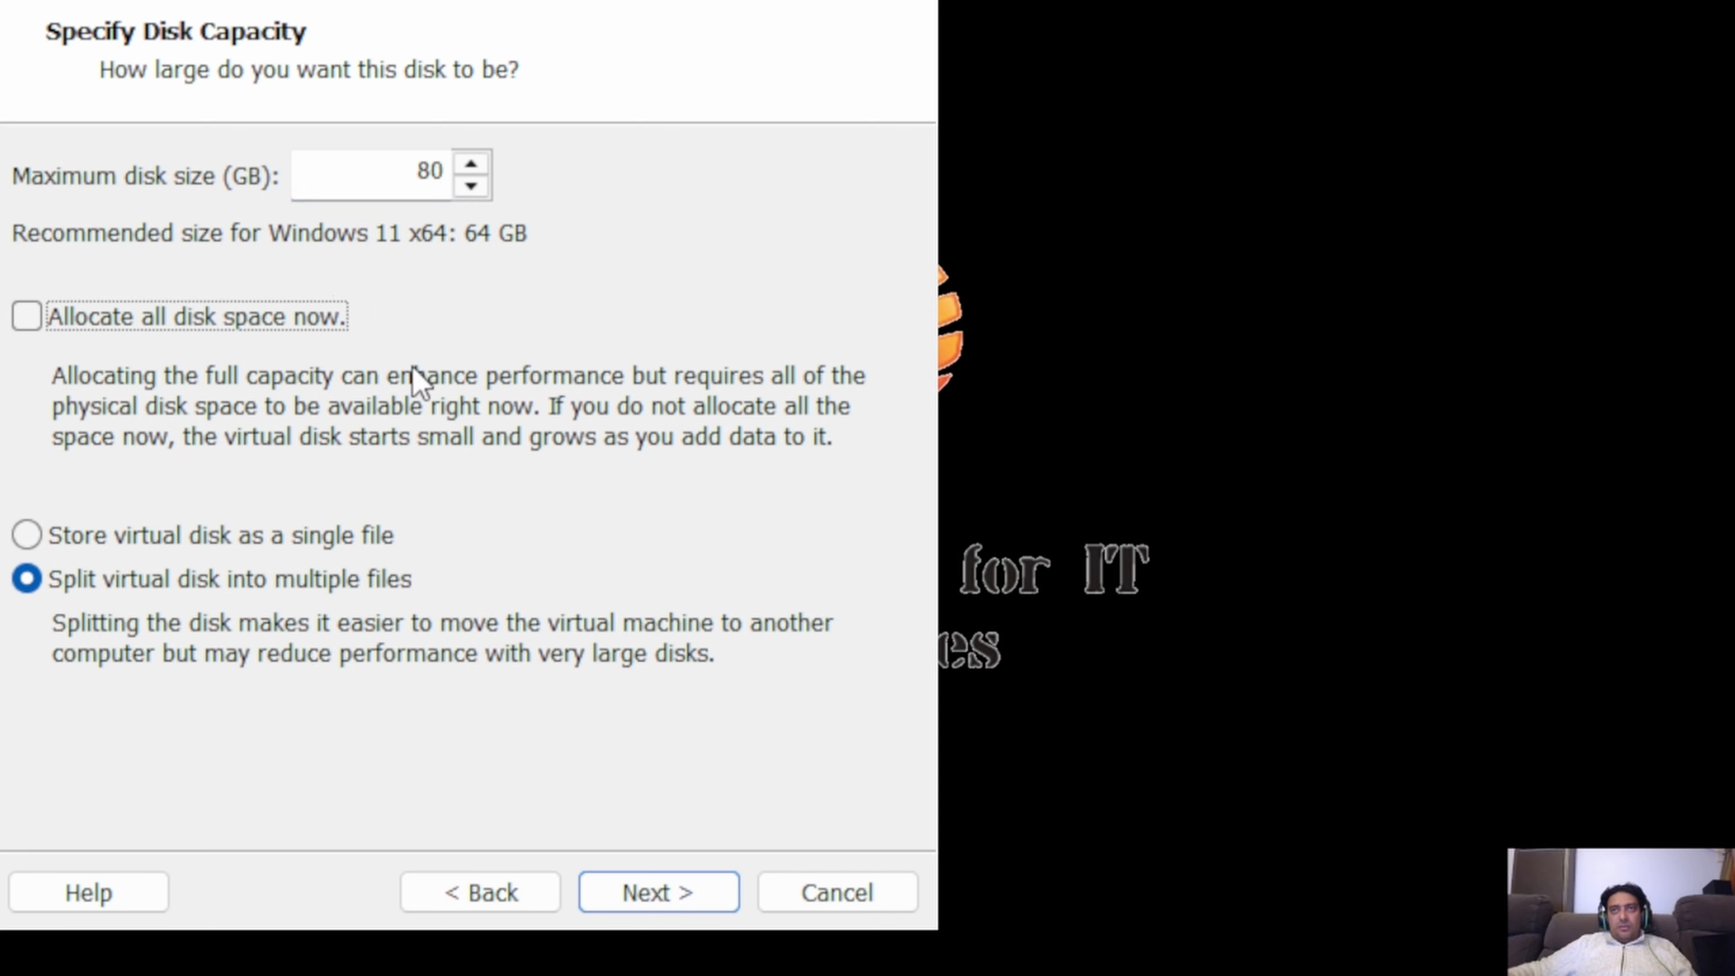
{"action": "left_click", "coordinate": [630, 901]}
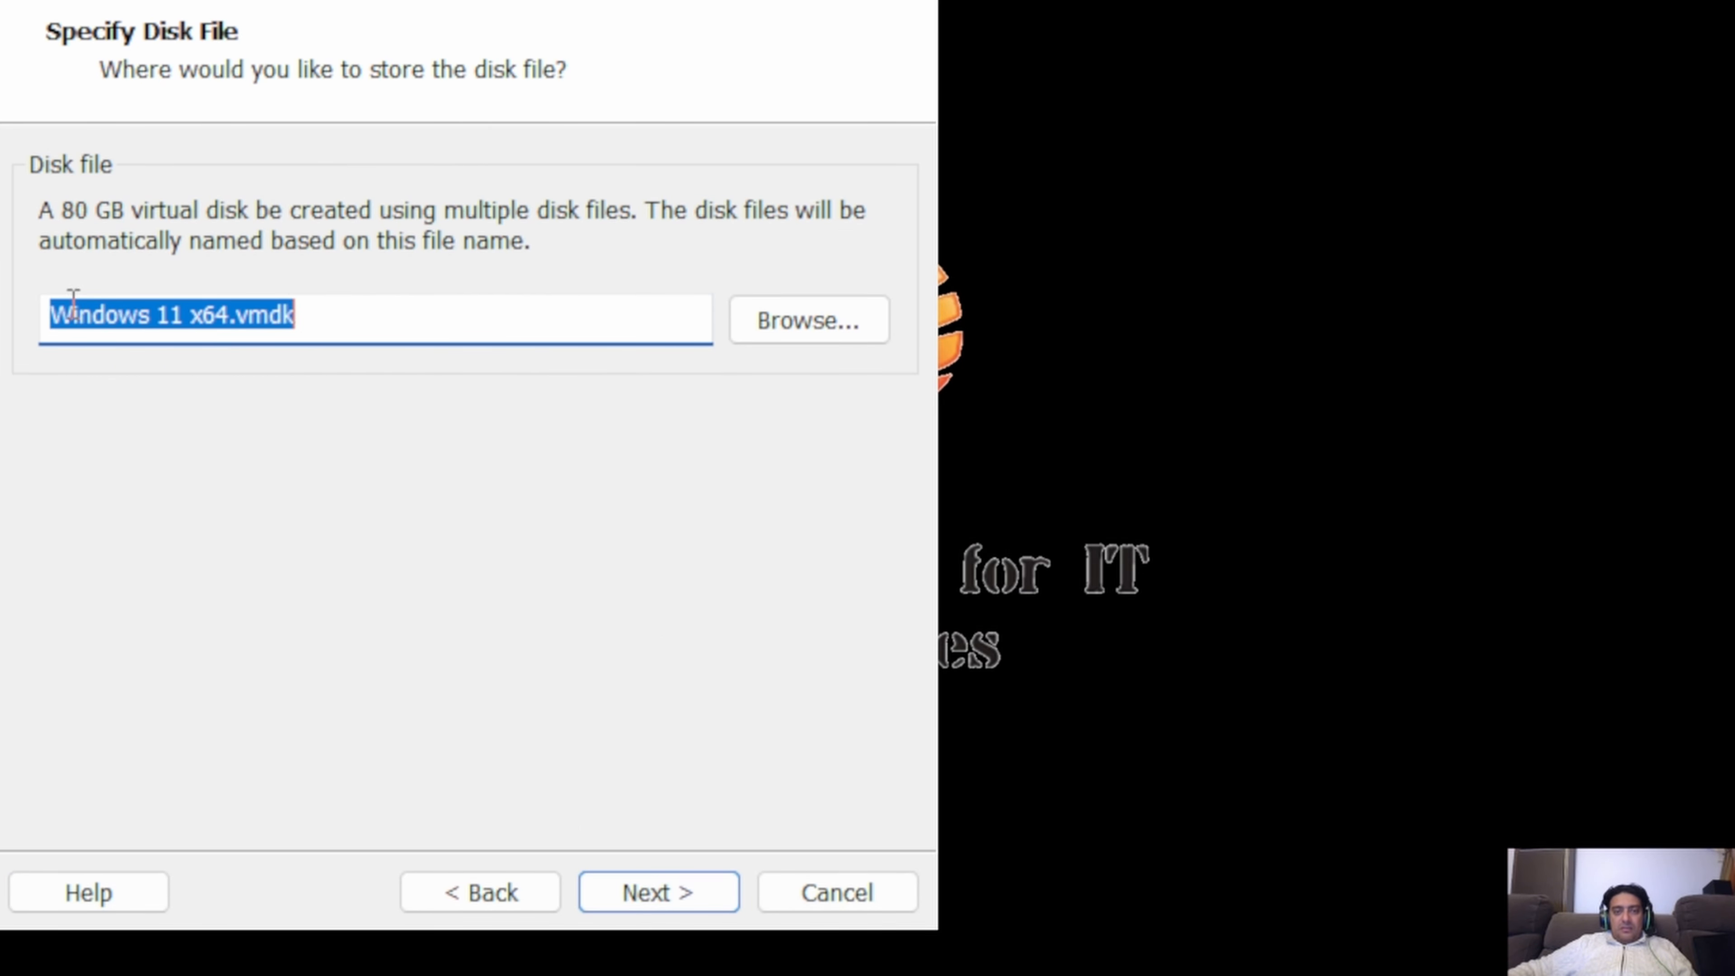
{"action": "left_click", "coordinate": [656, 897]}
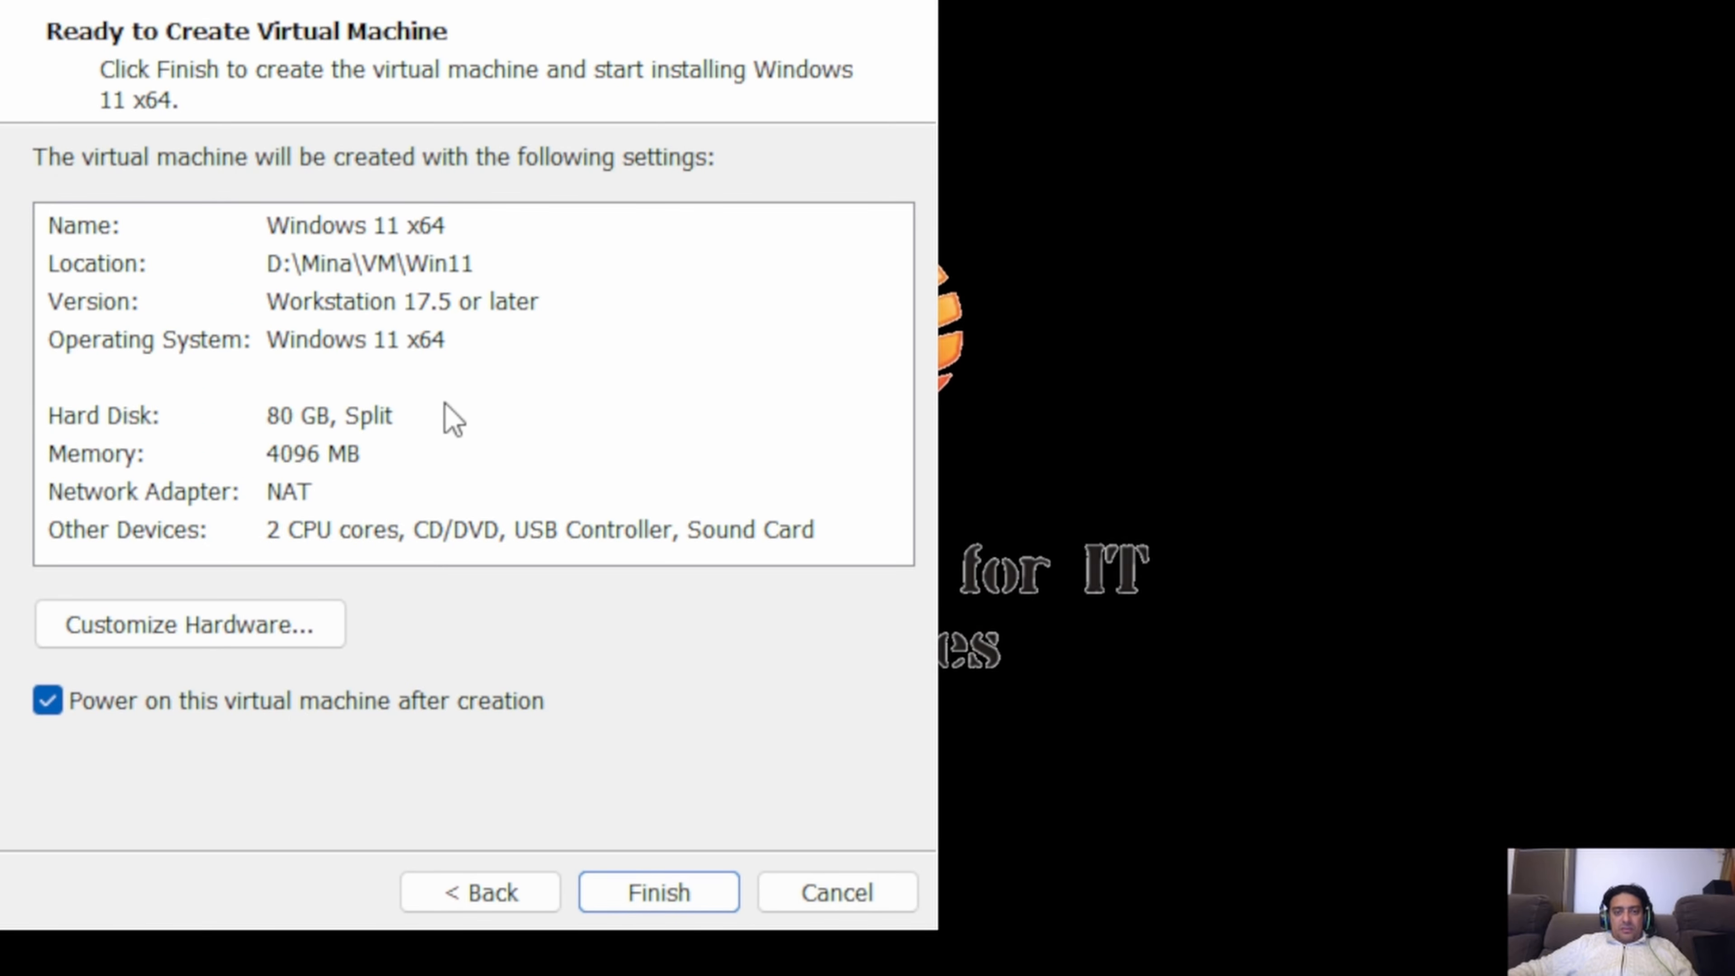
Check the hardware customization options and finish creating the virtual machine, keeping it set to power on after creation.
{"action": "left_click", "coordinate": [212, 636]}
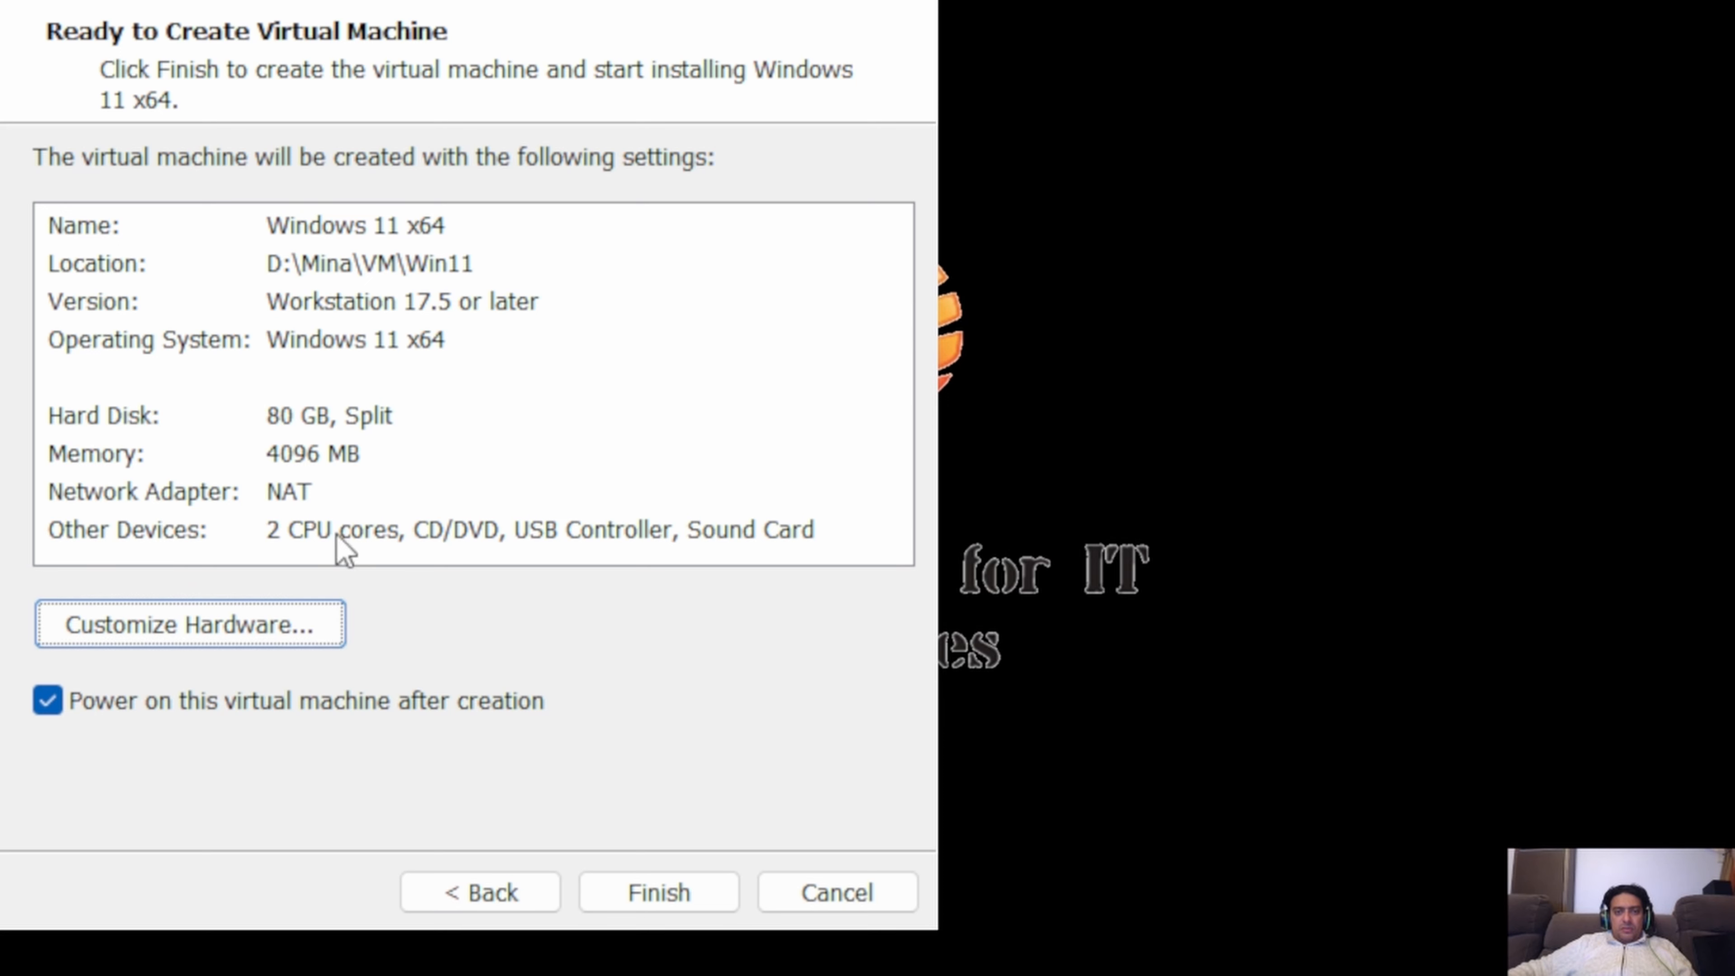
{"action": "left_click", "coordinate": [657, 892]}
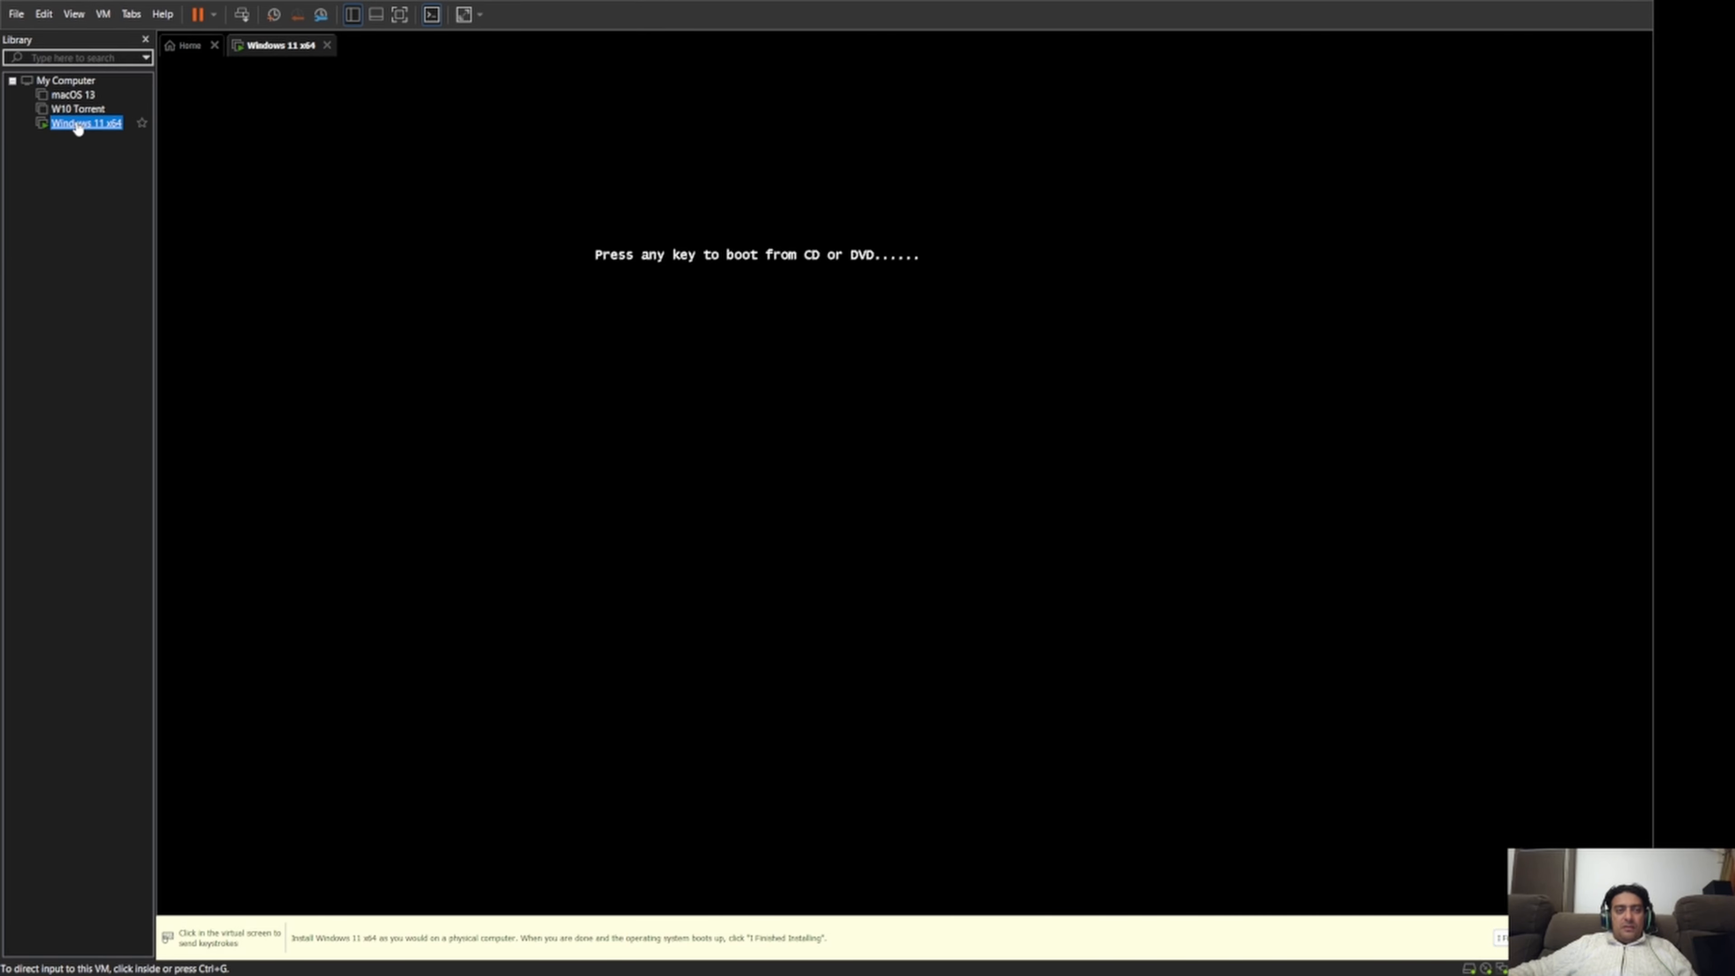
Give the Windows 11 x64 virtual machine input focus, power it on again and boot it from the installation DVD.
{"action": "left_click", "coordinate": [255, 133]}
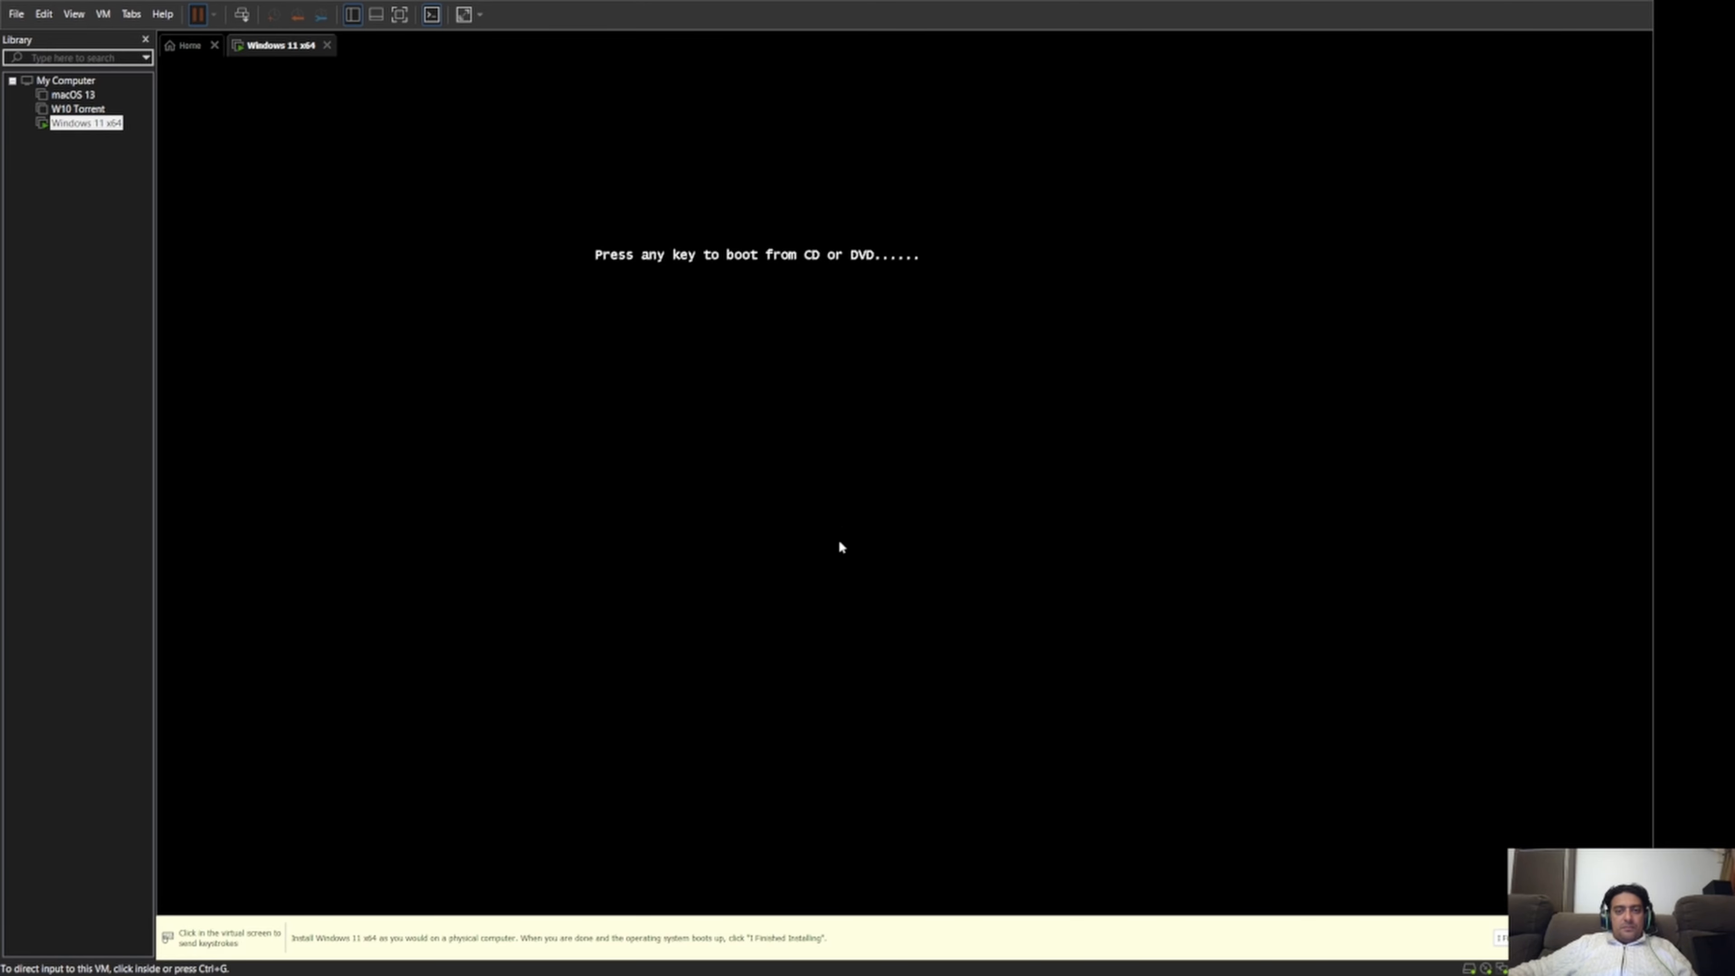
{"action": "left_click", "coordinate": [791, 544]}
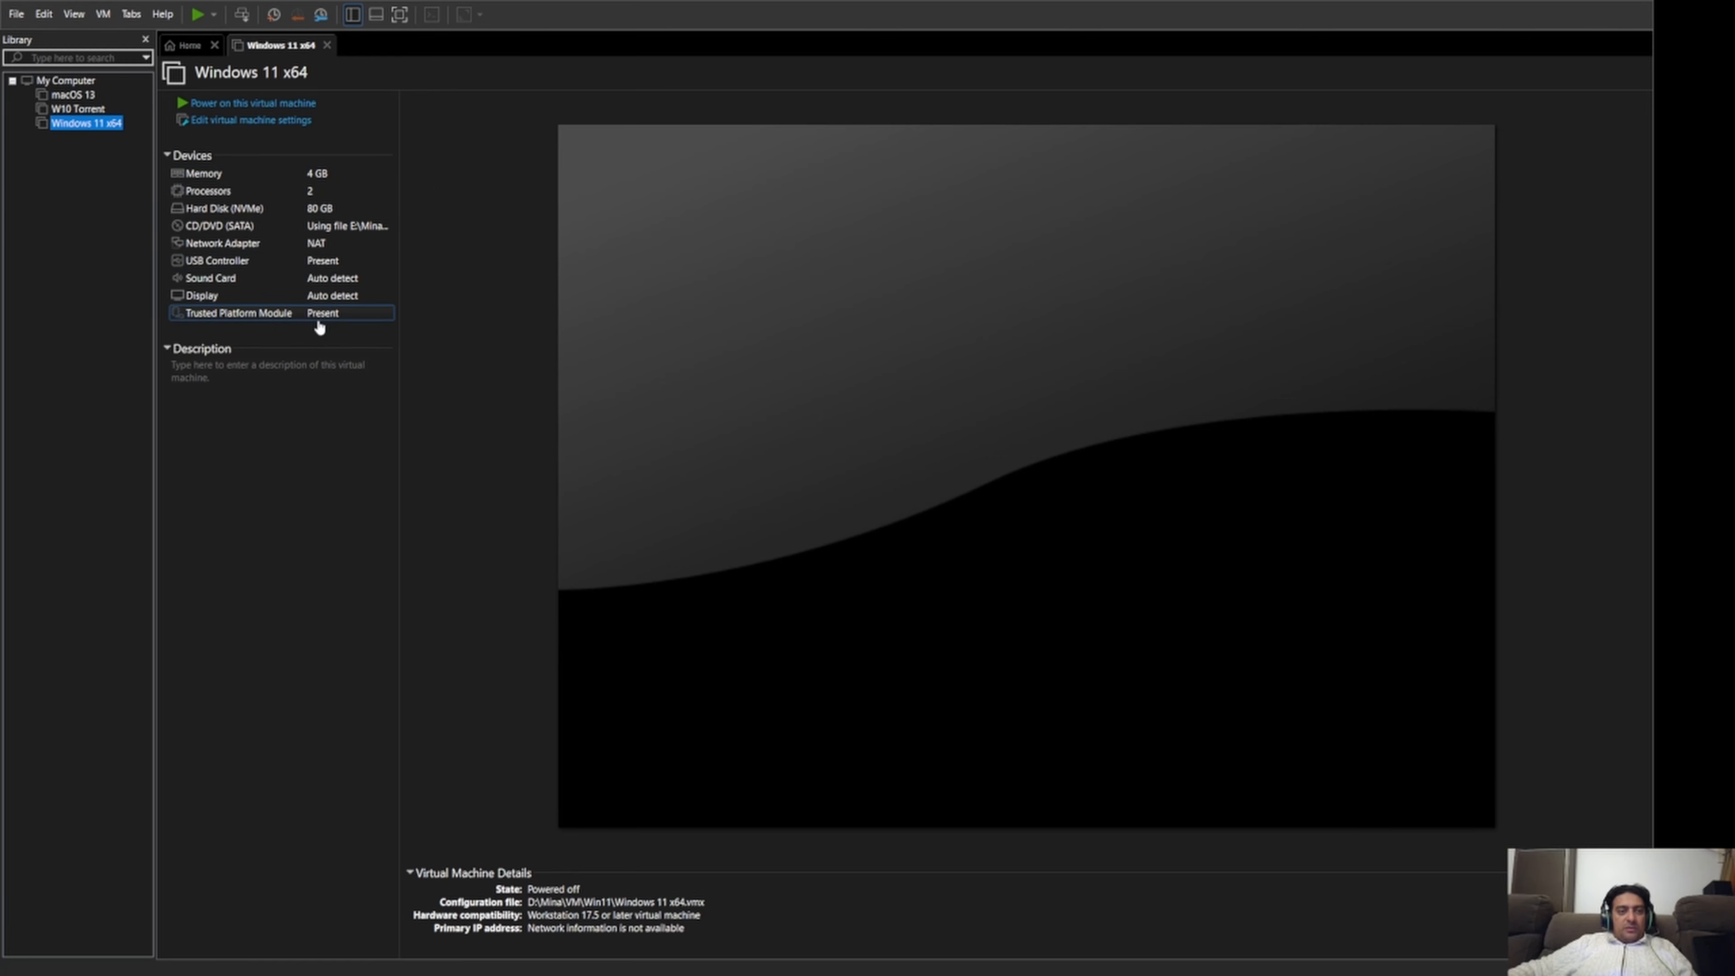
{"action": "left_click", "coordinate": [253, 106]}
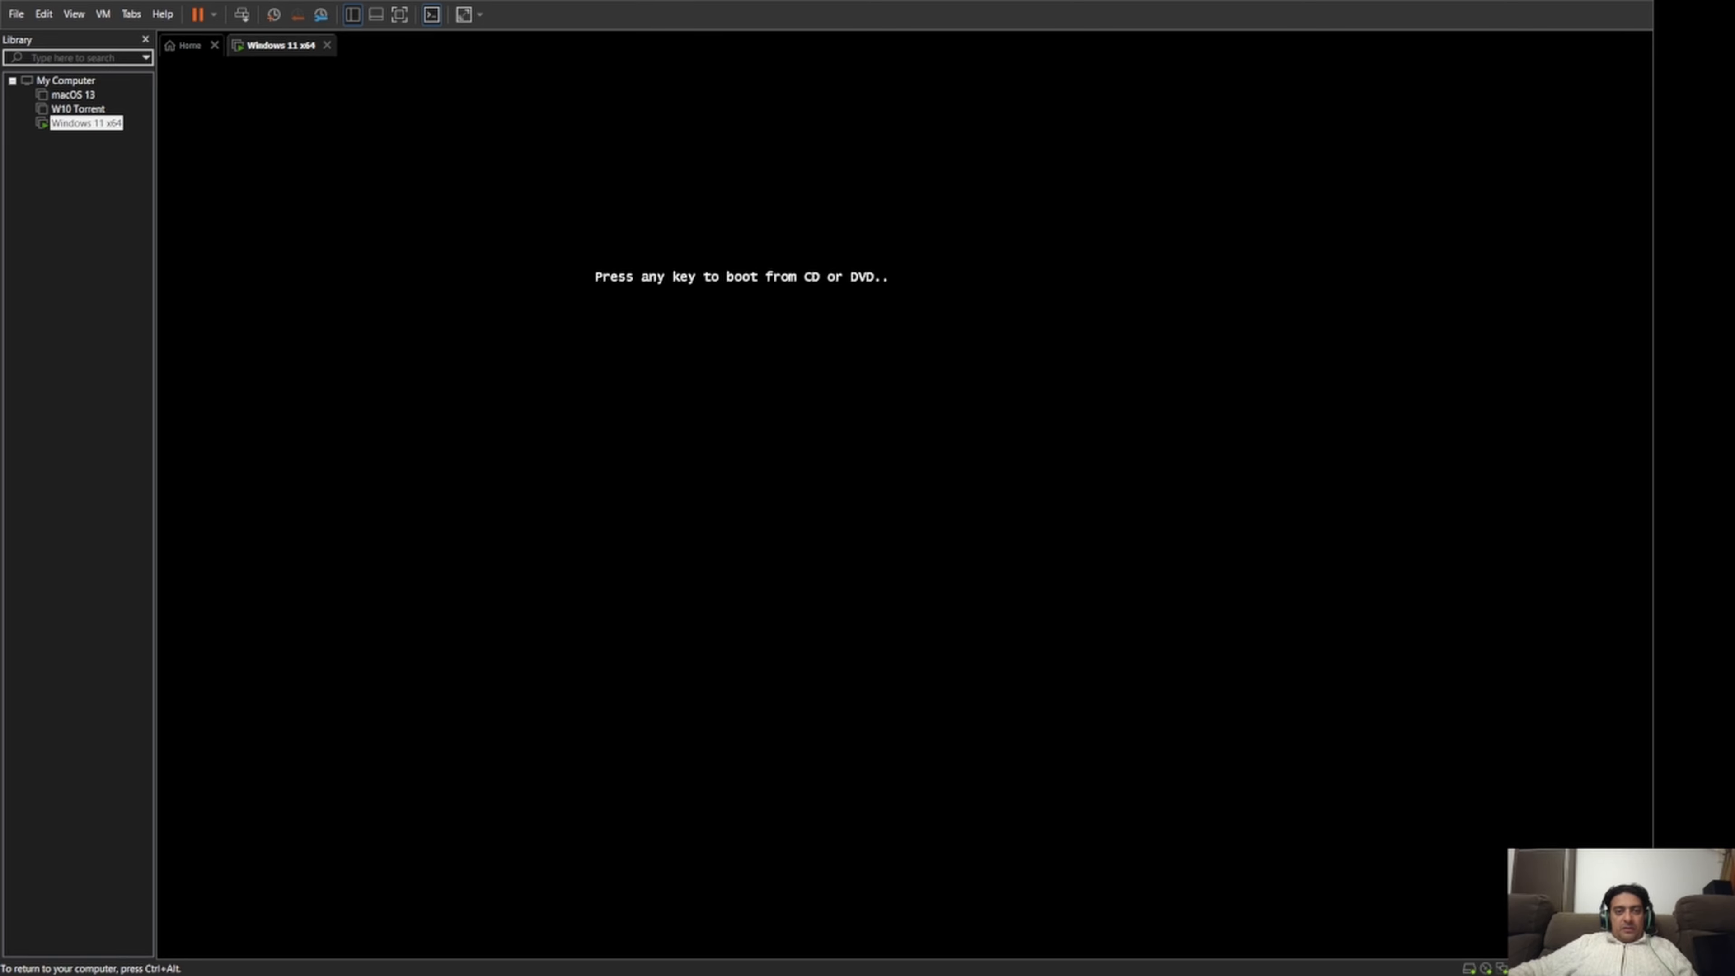
{"action": "key", "text": "Return"}
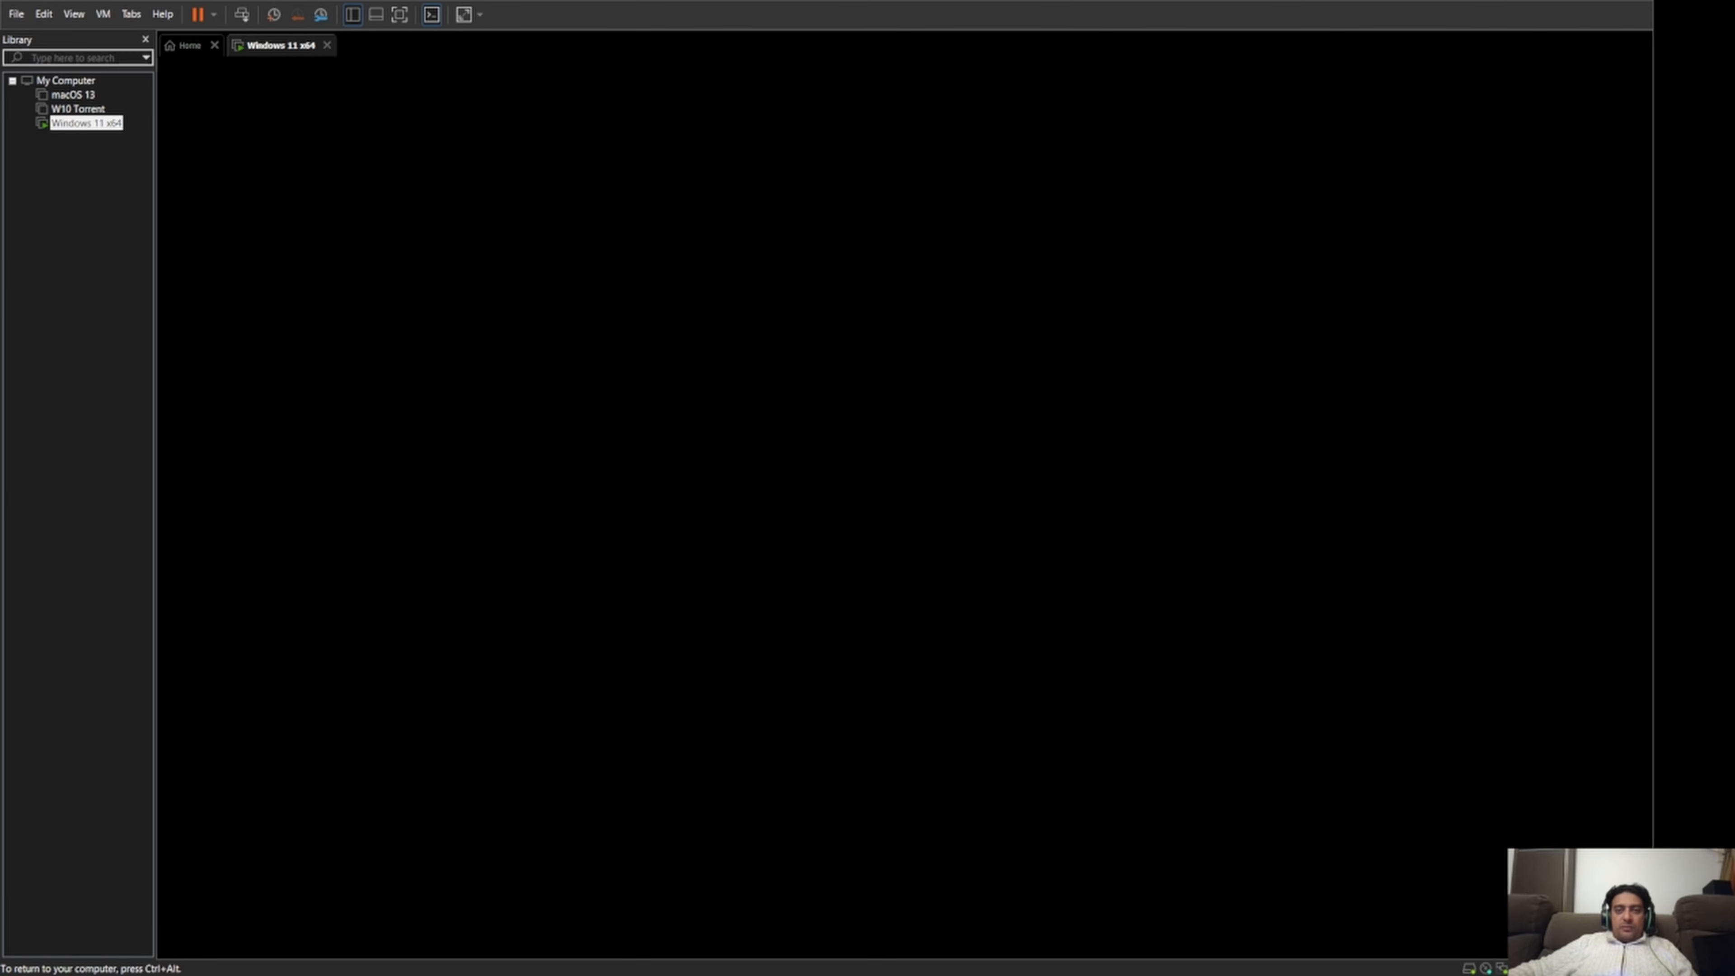
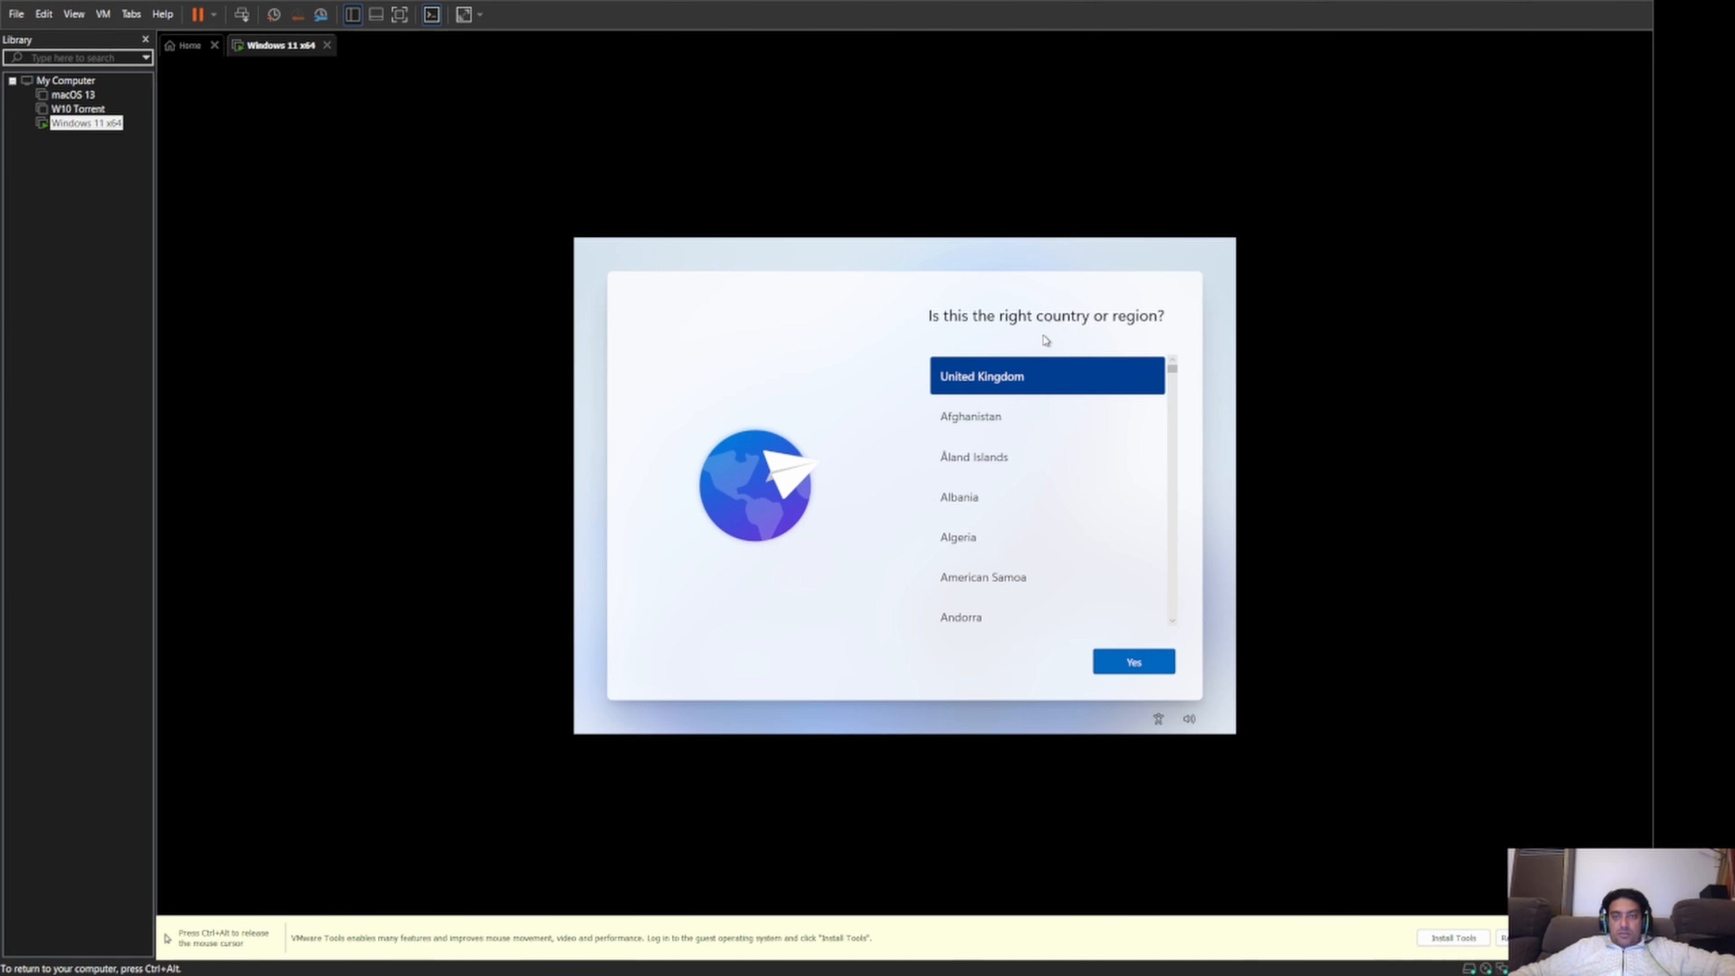
Confirm United Kingdom as the region, then choose the US keyboard layout without adding a second one.
{"action": "left_click", "coordinate": [1115, 669]}
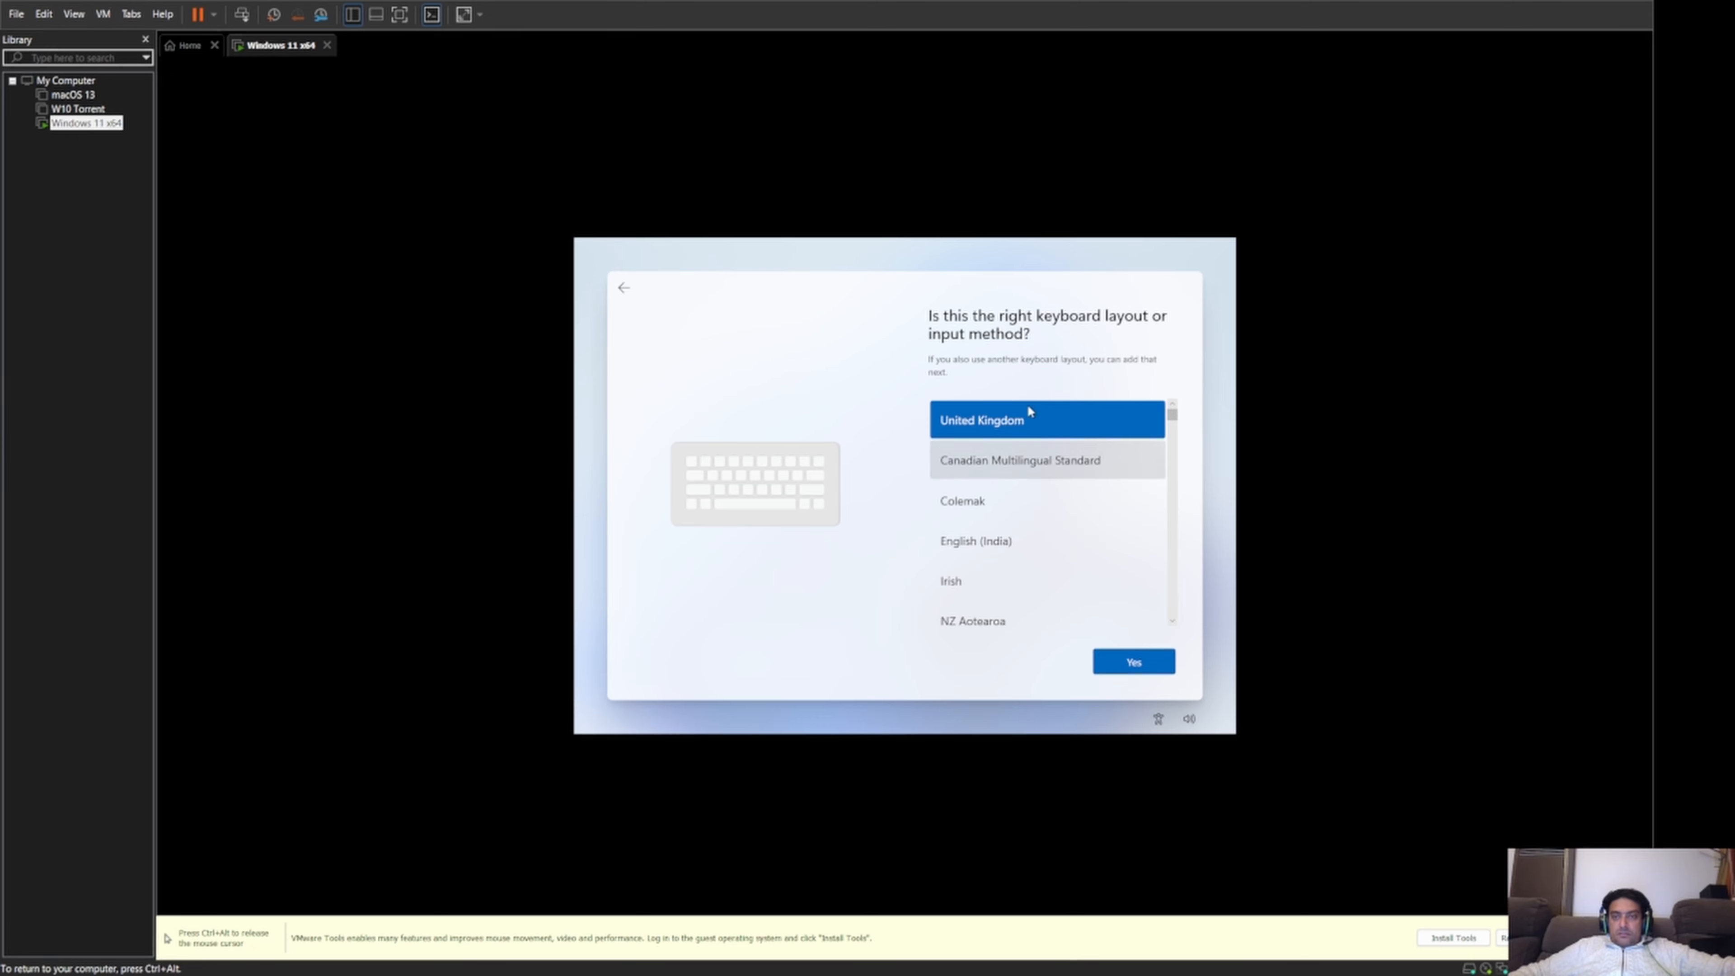
{"action": "scroll", "coordinate": [1069, 466], "scroll_direction": "down", "scroll_amount": 1}
{"action": "scroll", "coordinate": [1069, 466], "scroll_direction": "down", "scroll_amount": 4}
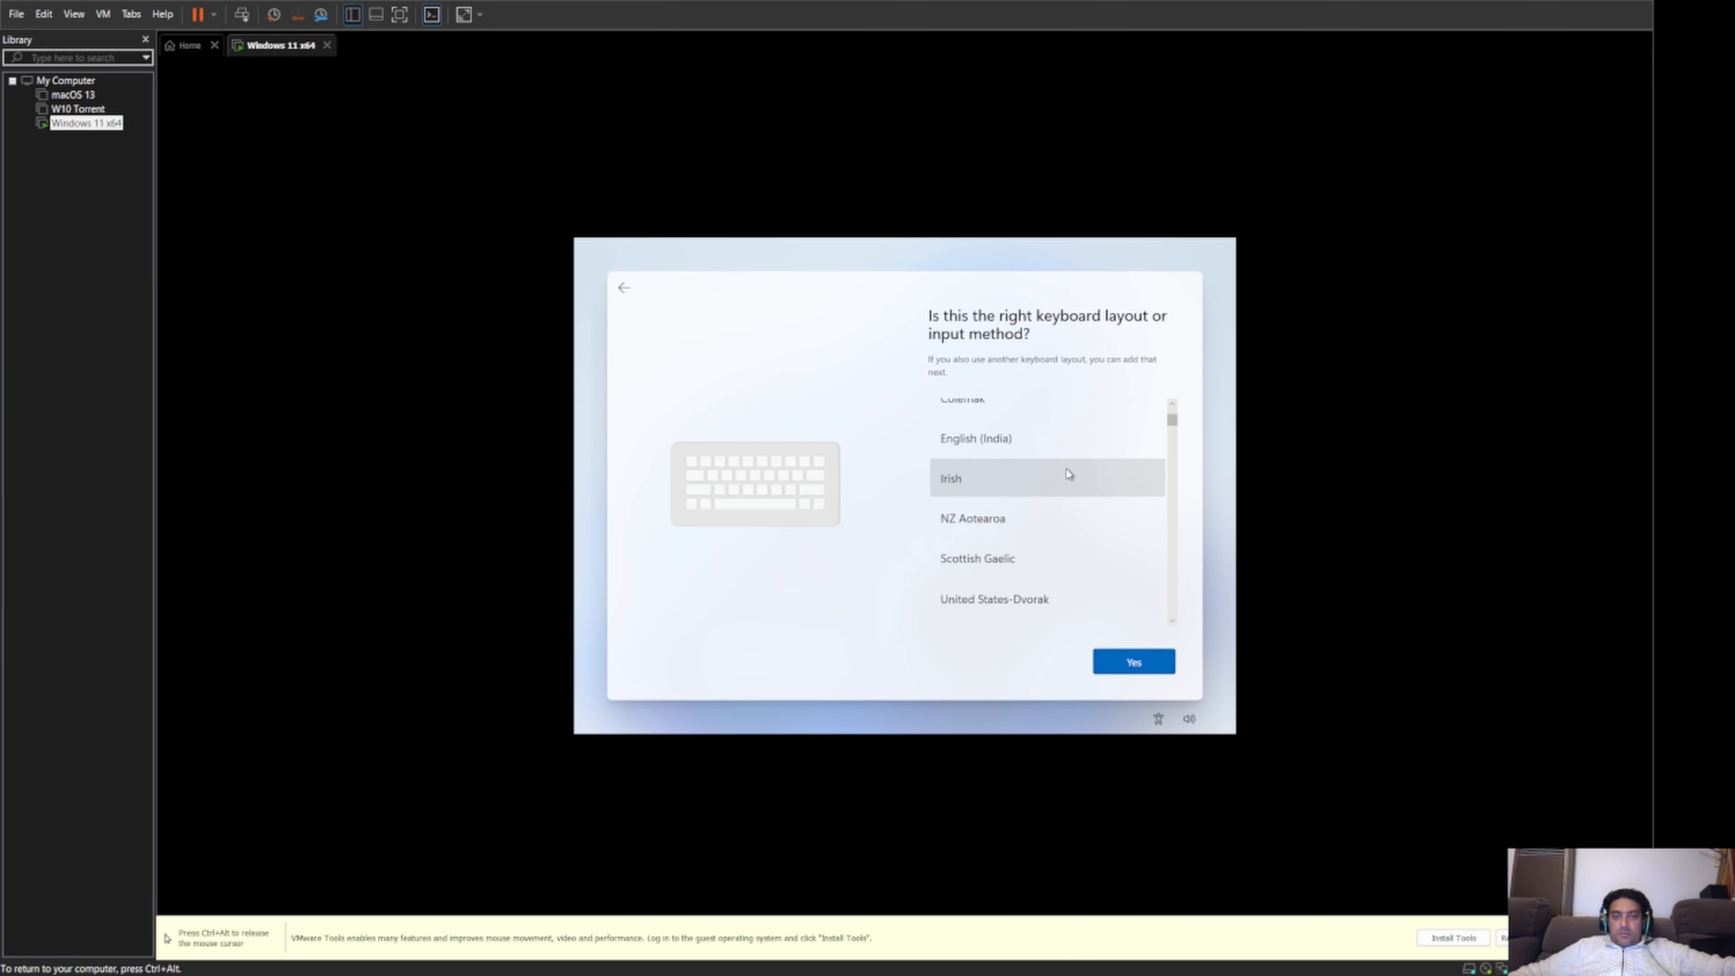
{"action": "scroll", "coordinate": [1077, 512], "scroll_direction": "down", "scroll_amount": 3}
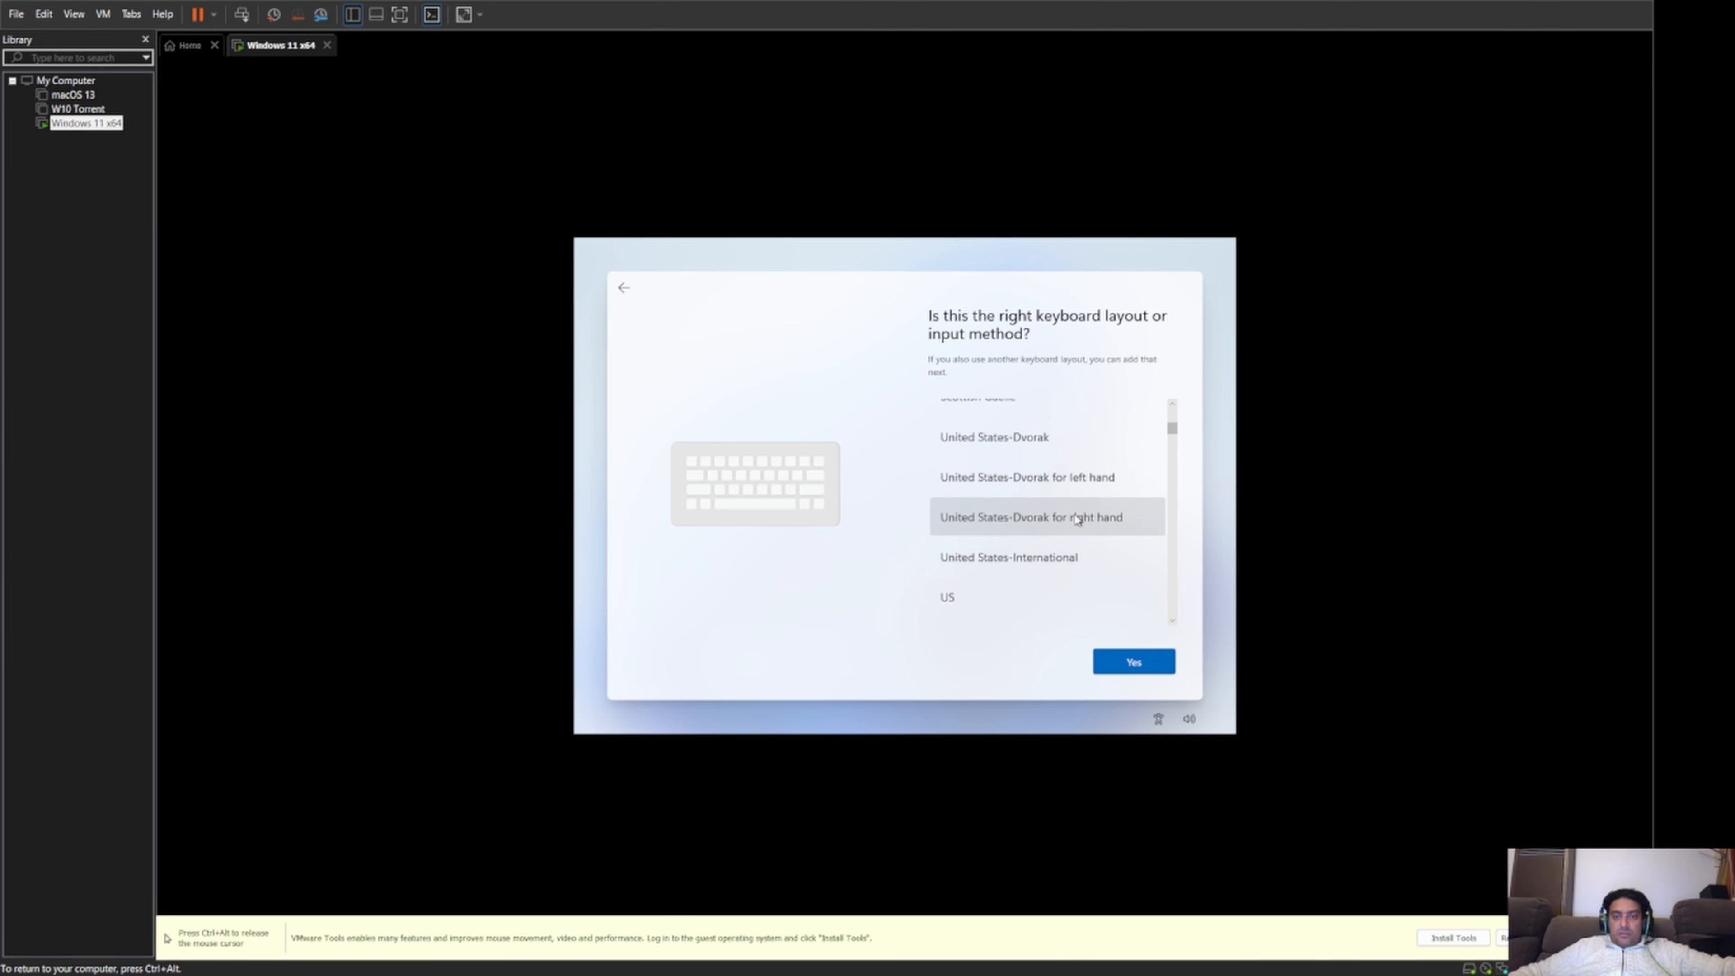
{"action": "left_click", "coordinate": [1022, 519]}
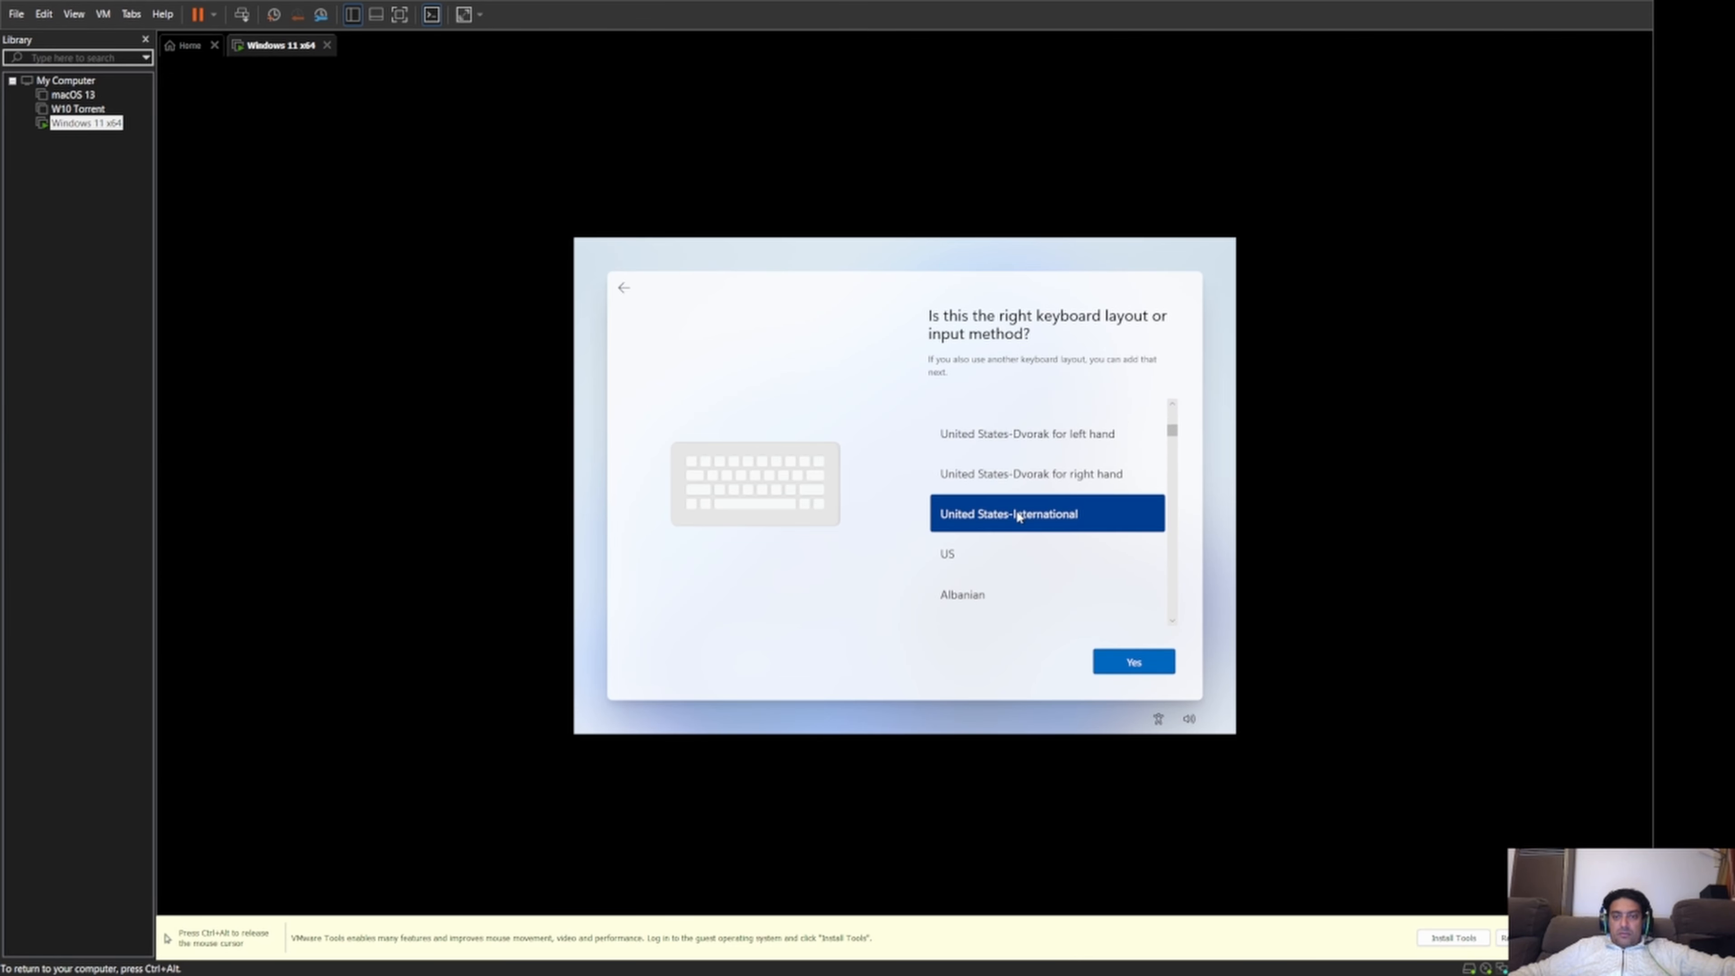
{"action": "left_click", "coordinate": [956, 552]}
{"action": "left_click", "coordinate": [1145, 664]}
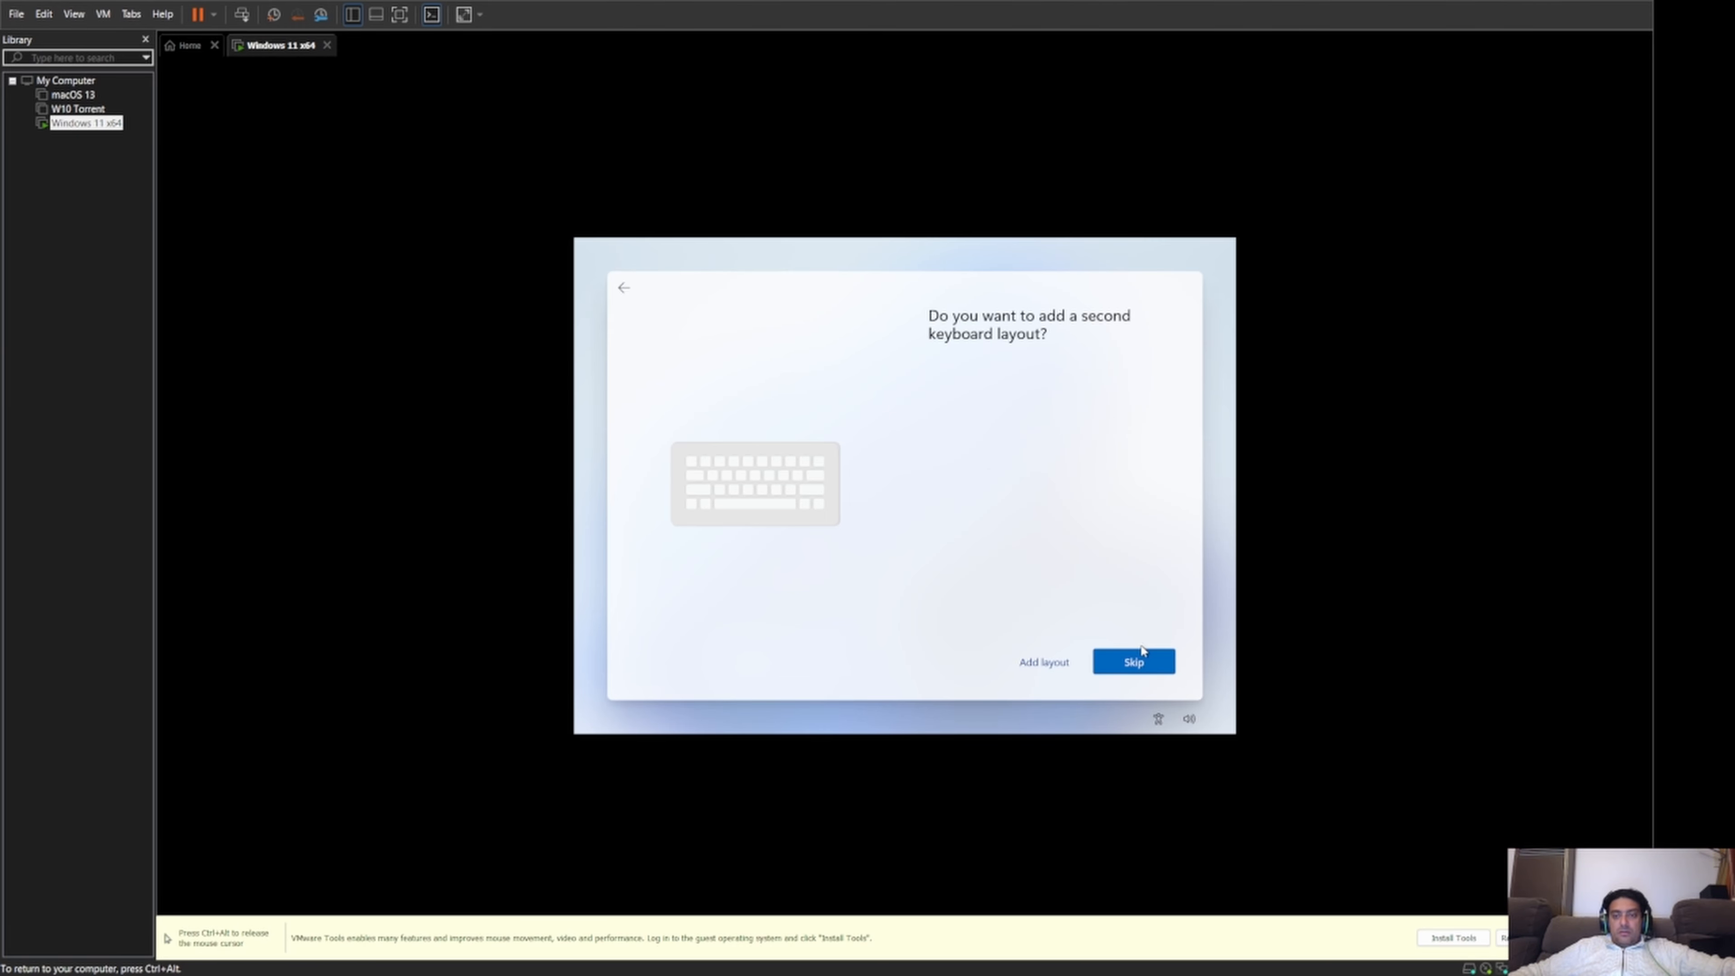
{"action": "left_click", "coordinate": [1140, 663]}
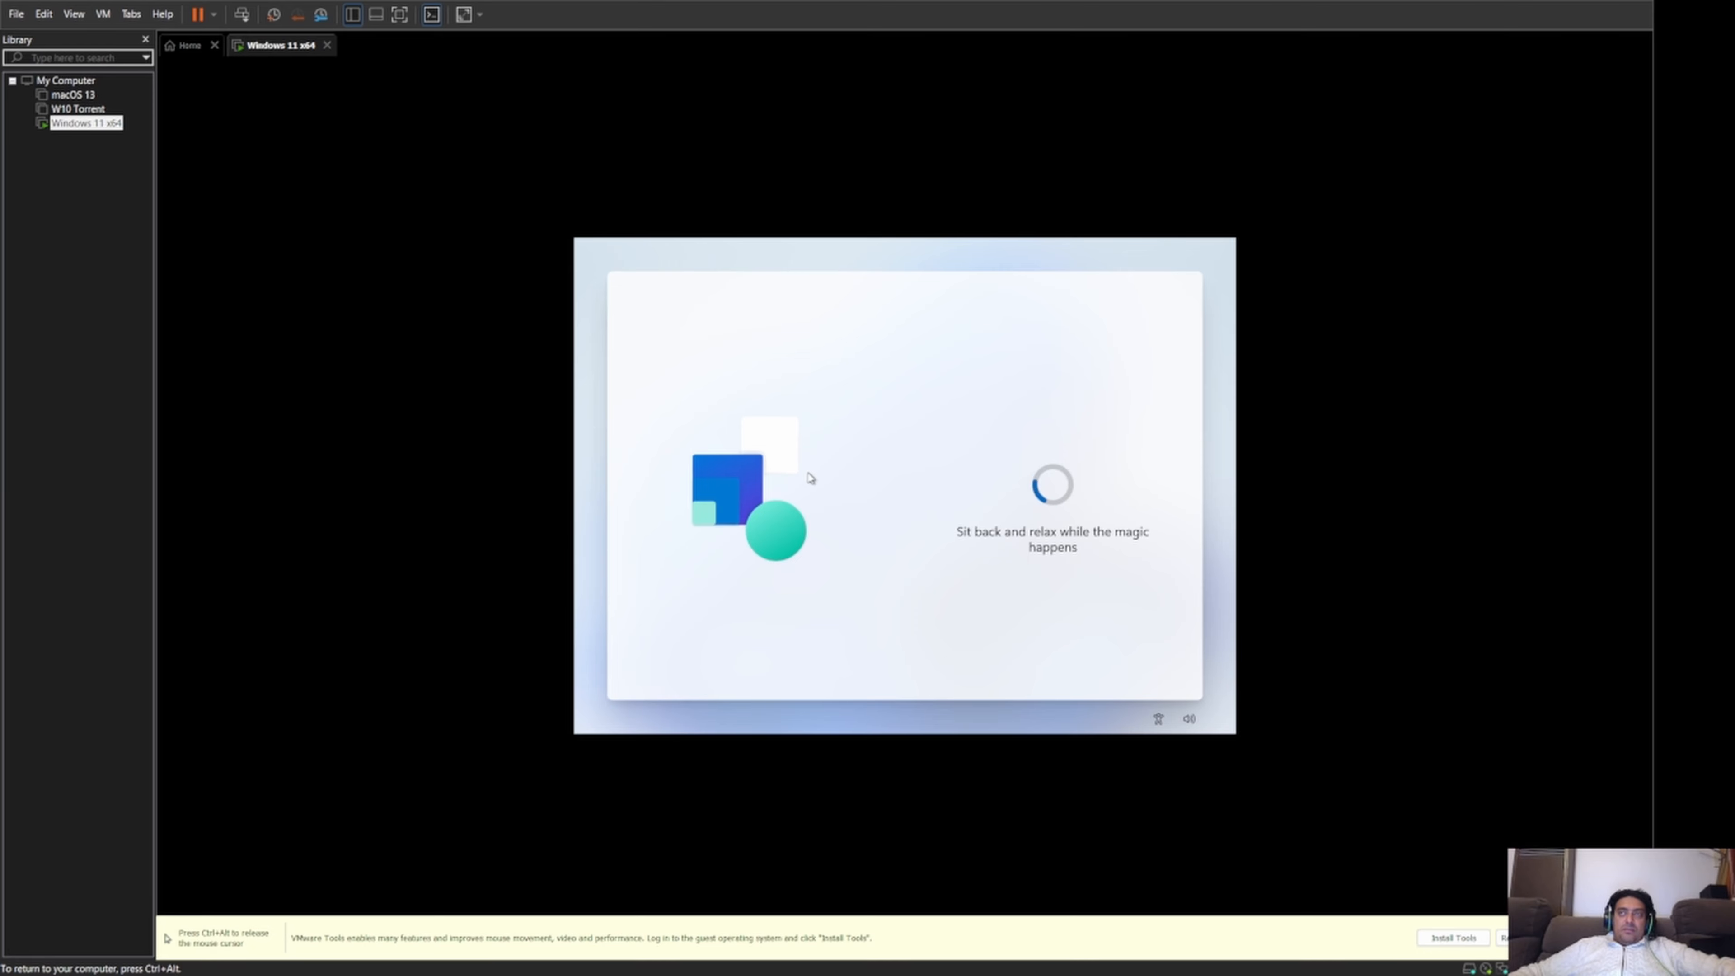
Skip naming the device and choose to set up Windows for personal use.
{"action": "key", "text": "ctrl+alt"}
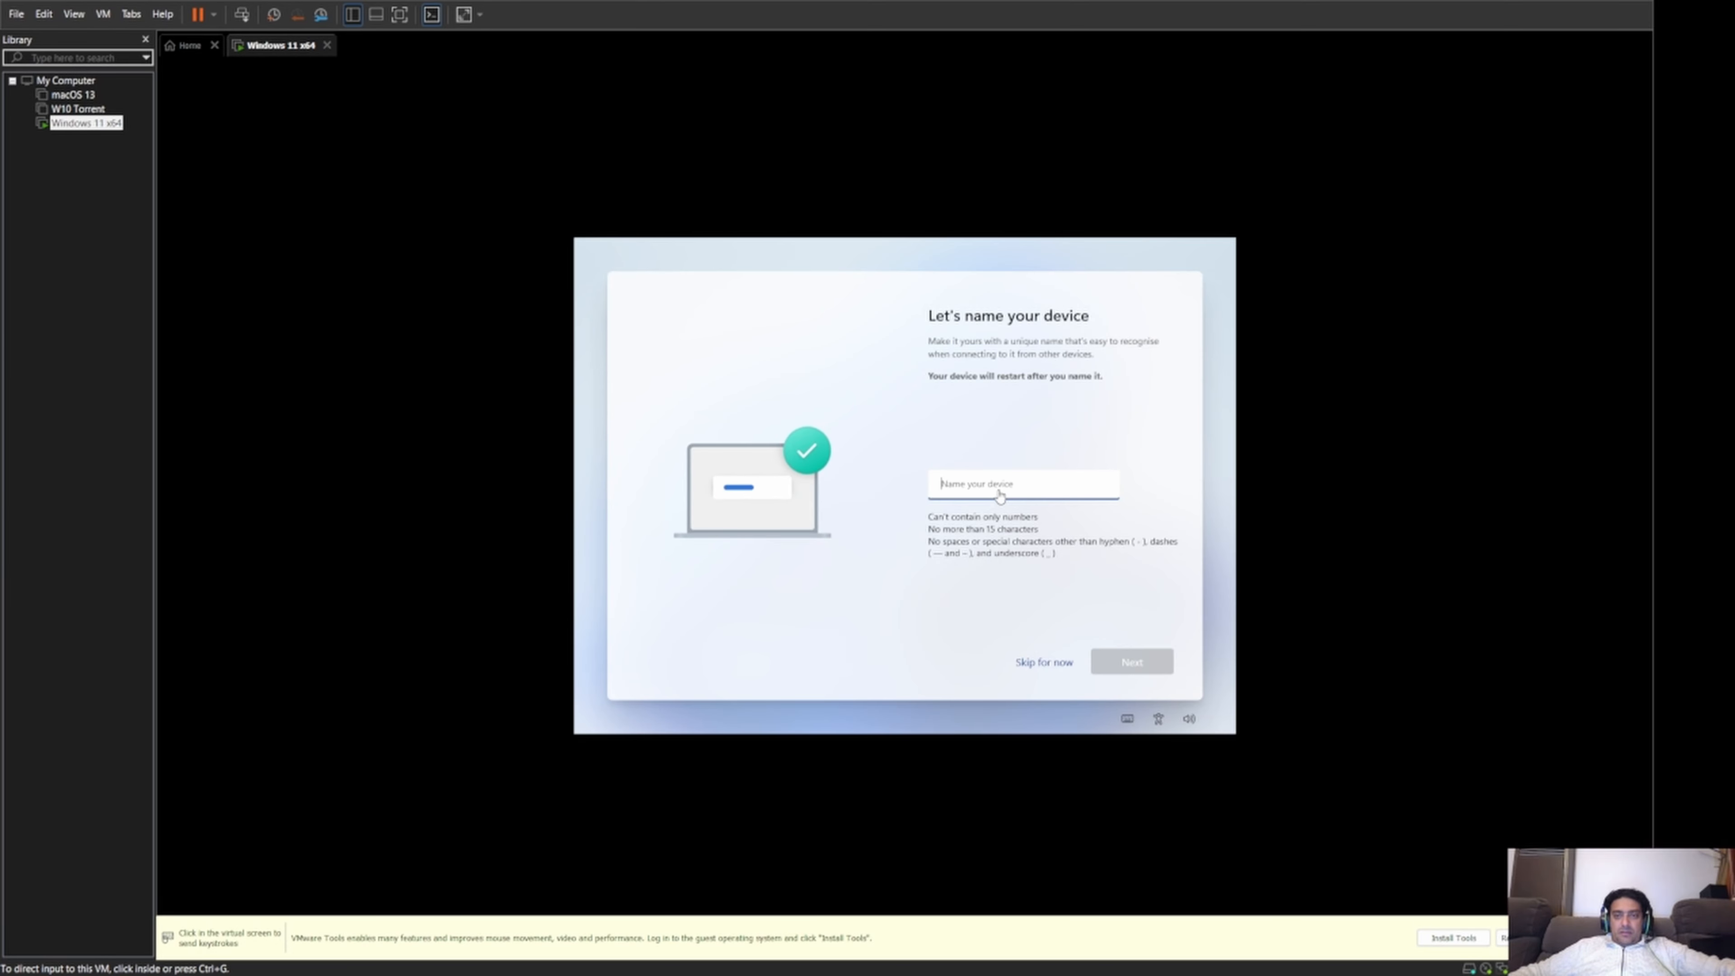
{"action": "left_click", "coordinate": [1045, 668]}
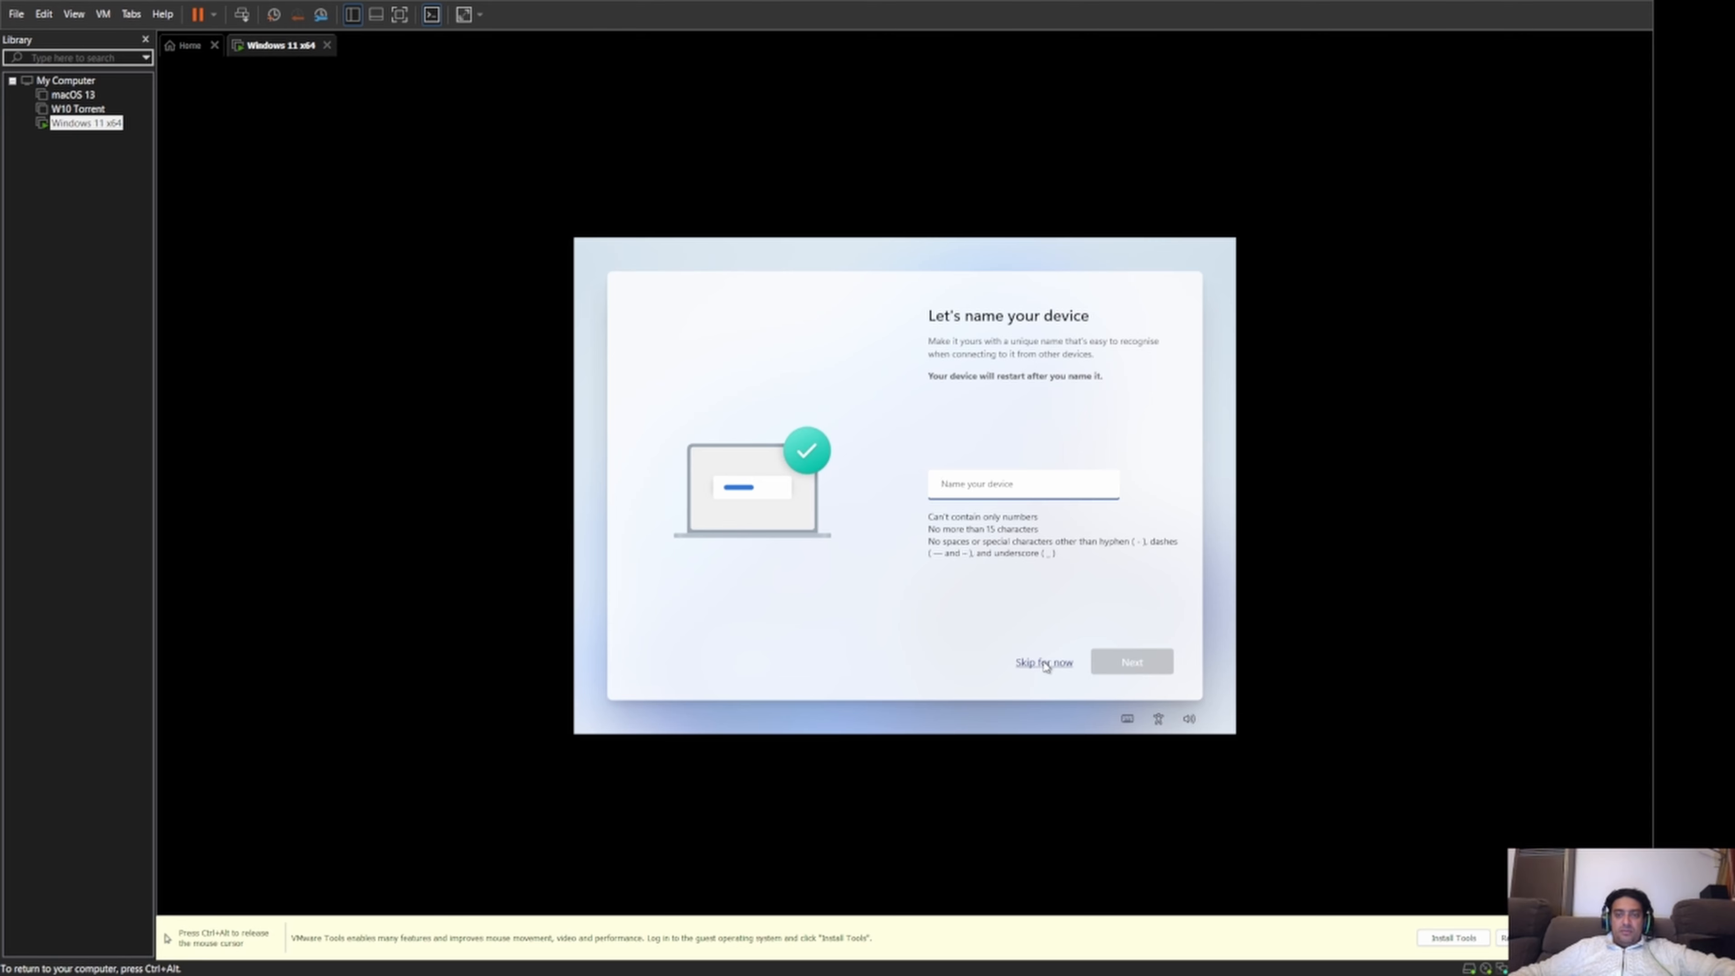
{"action": "left_click", "coordinate": [1046, 666]}
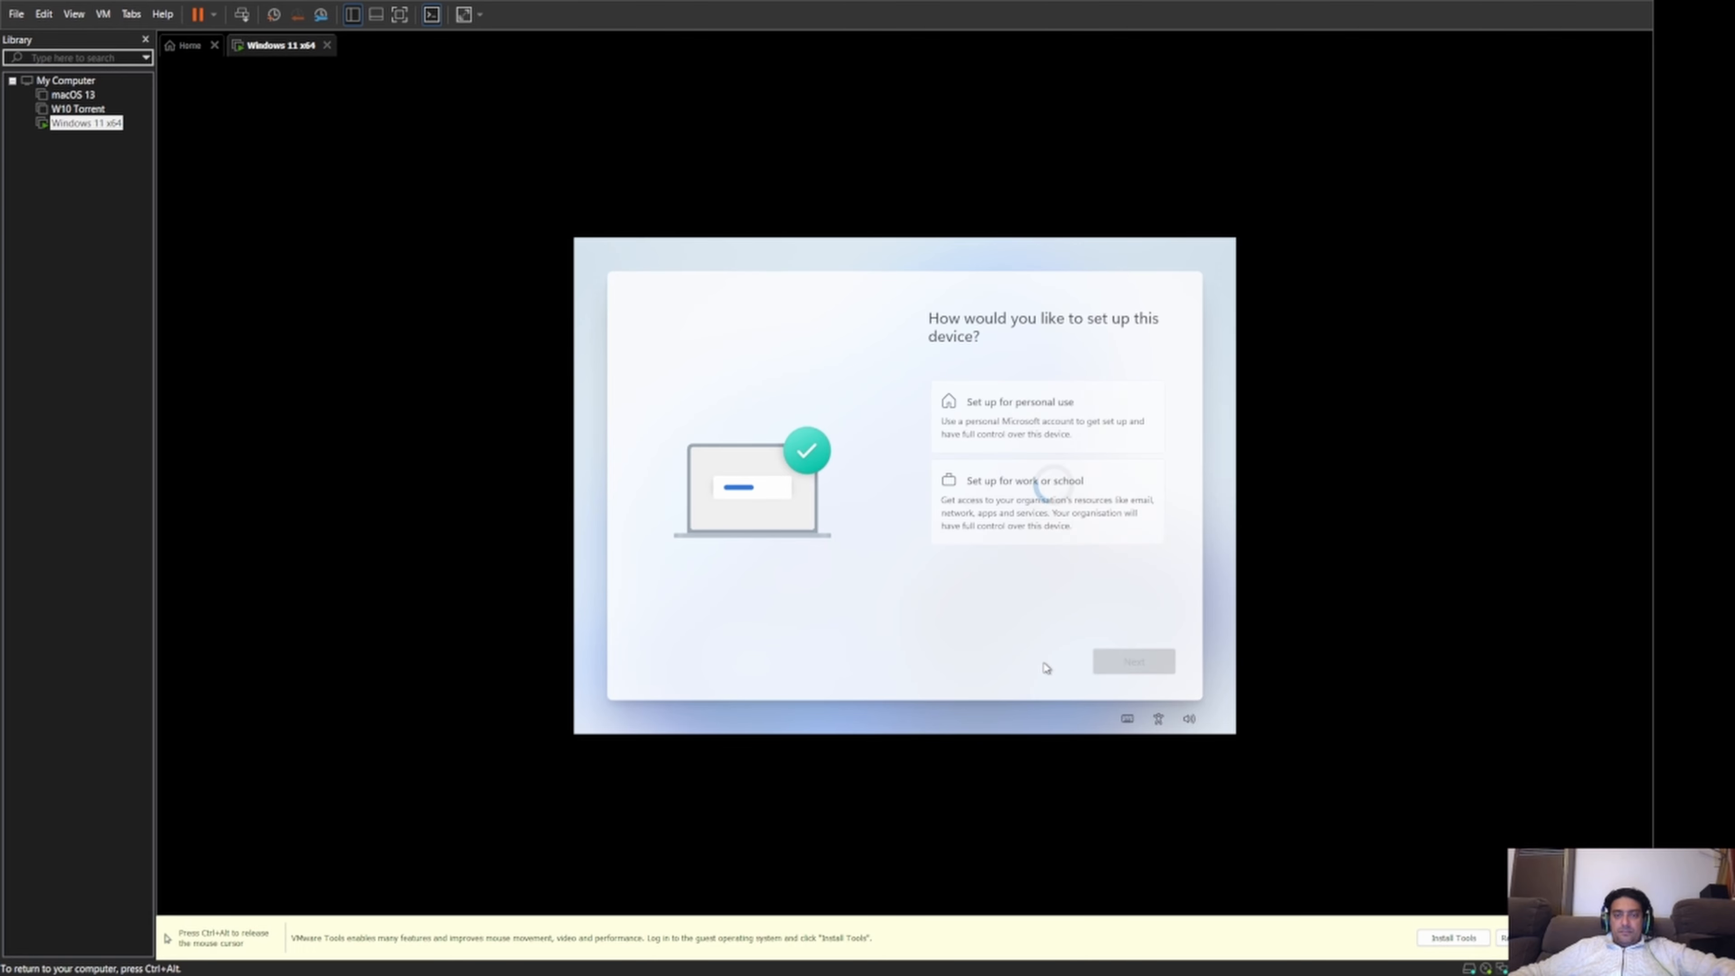
{"action": "left_click", "coordinate": [1002, 403]}
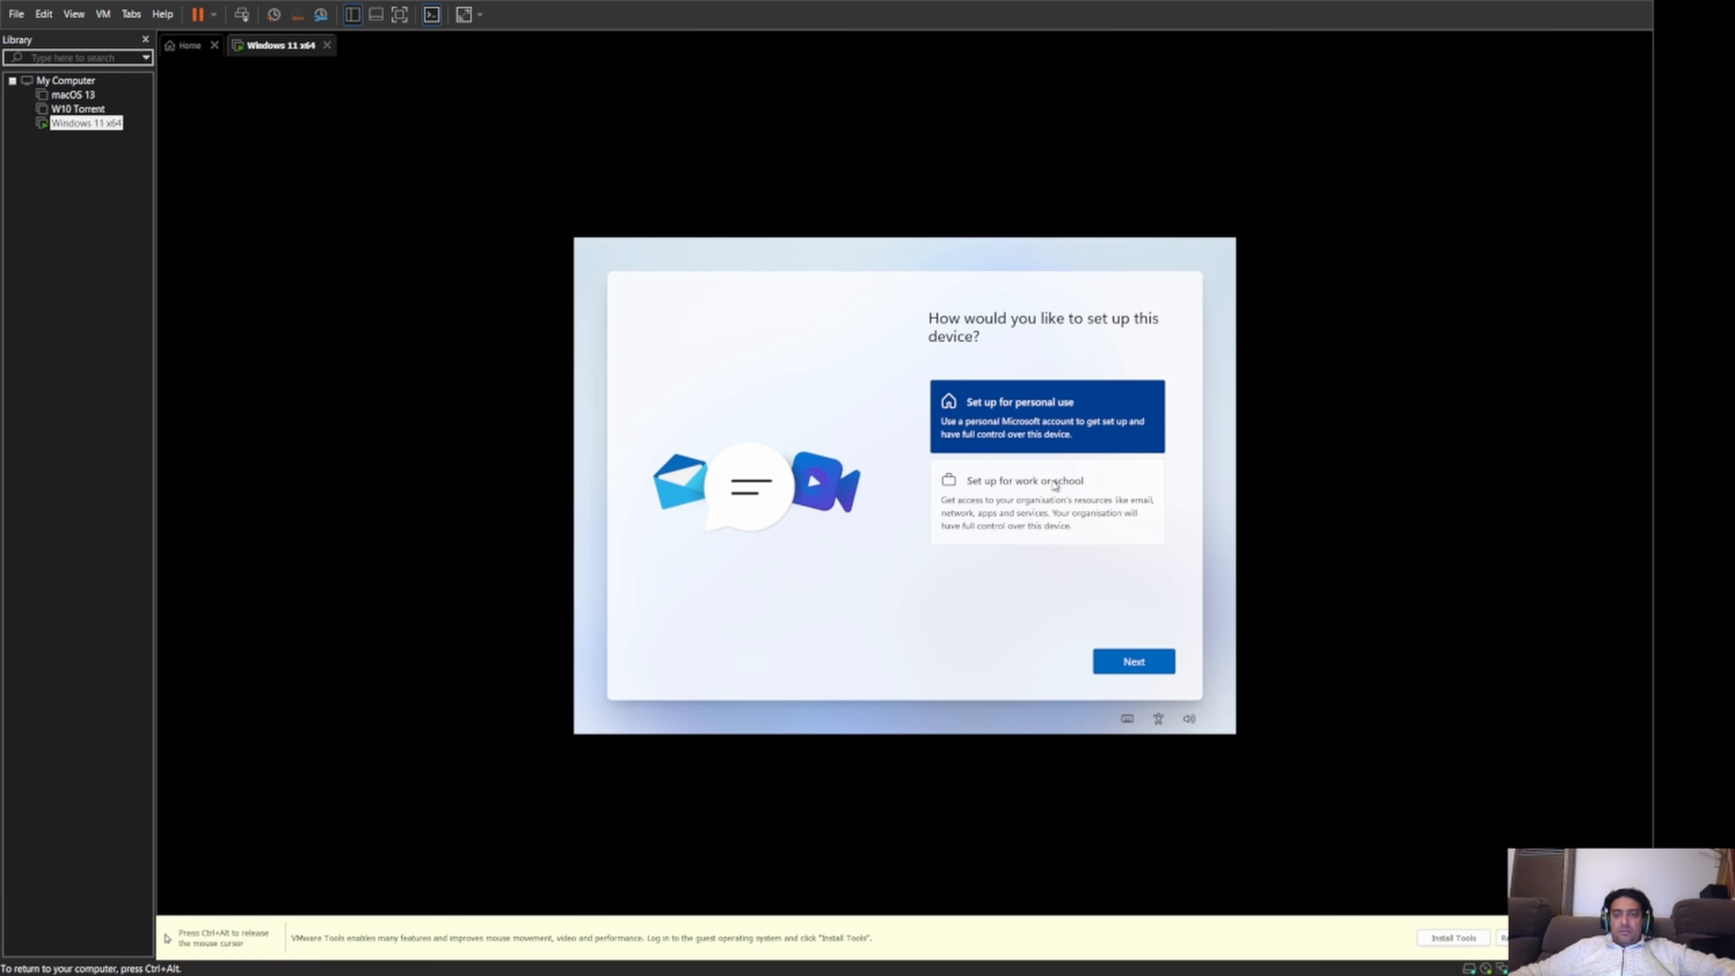
{"action": "left_click", "coordinate": [1136, 664]}
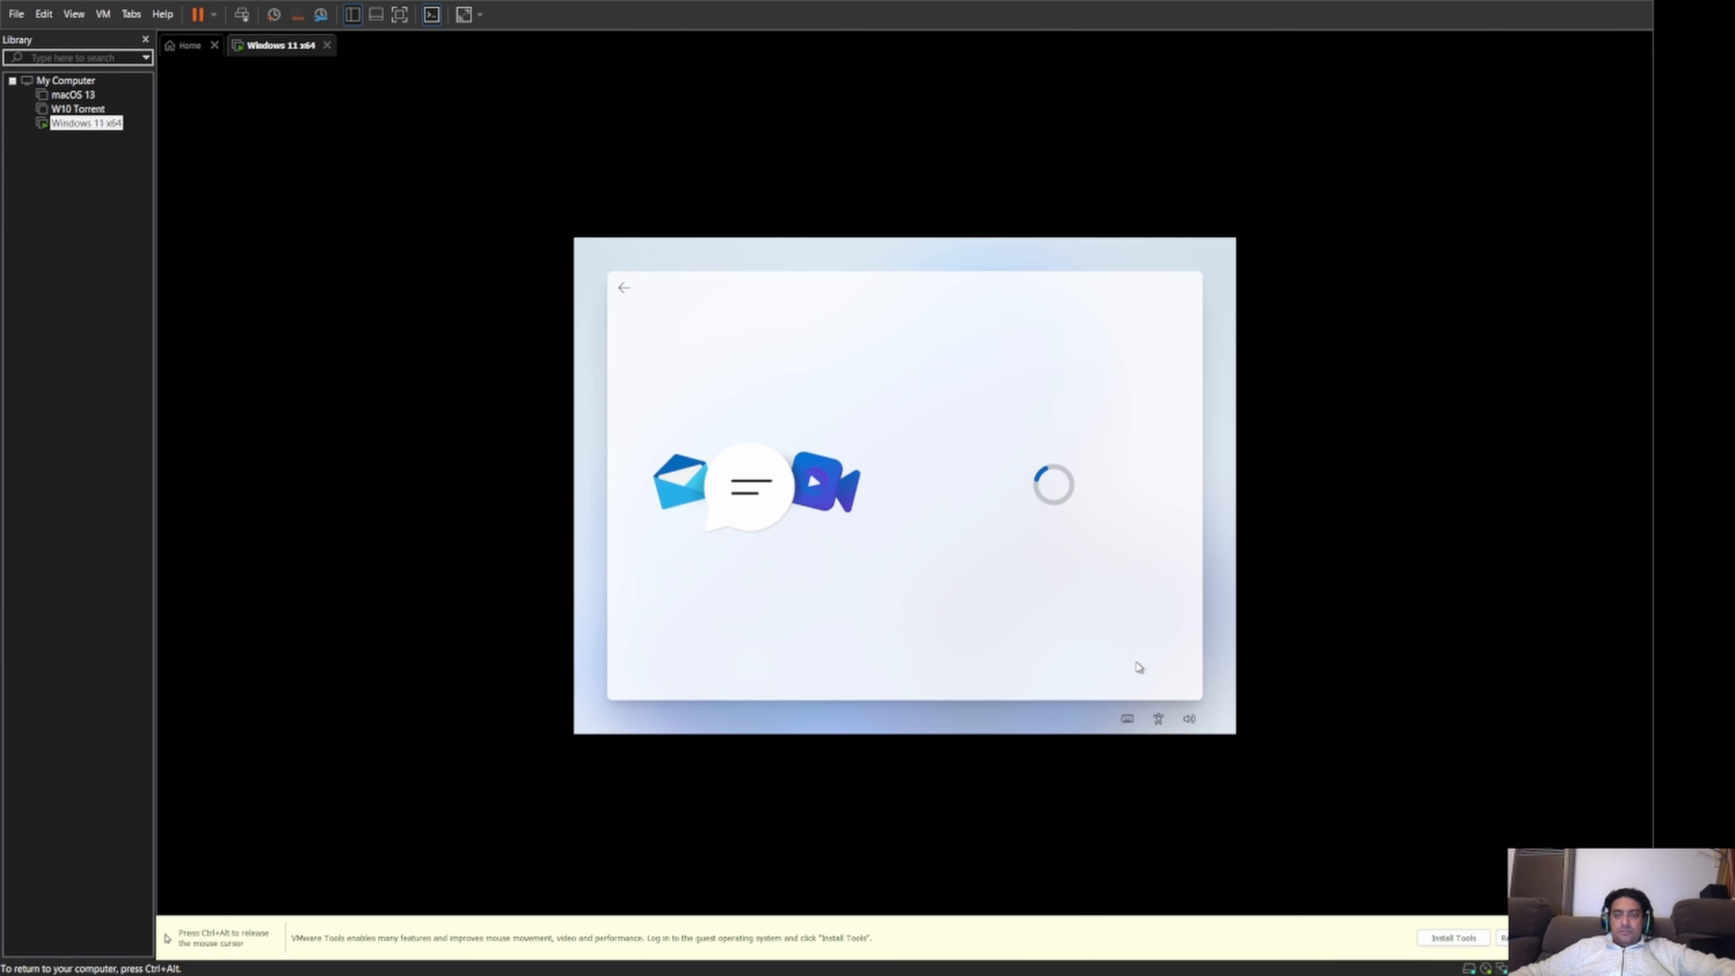